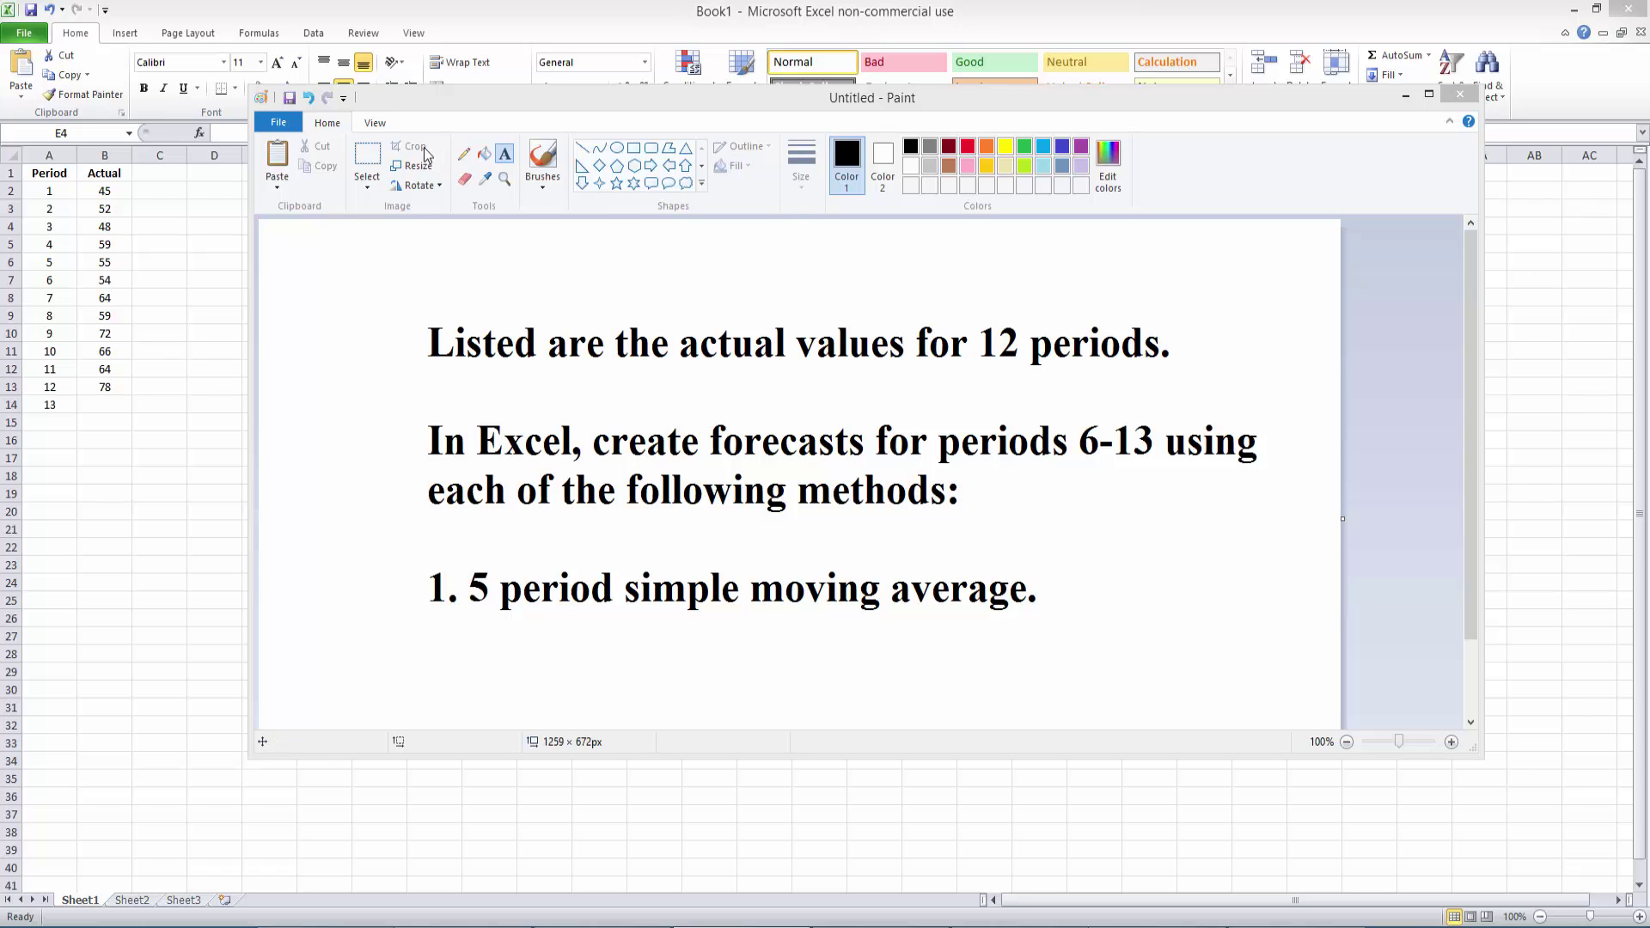
# Erase the old 12-period forecasting instructions from the Paint canvas.
pyautogui.click(376, 165)
pyautogui.moveTo(391, 276)
pyautogui.mouseDown()
pyautogui.moveTo(1256, 684)
pyautogui.moveTo(1282, 679)
pyautogui.mouseUp()
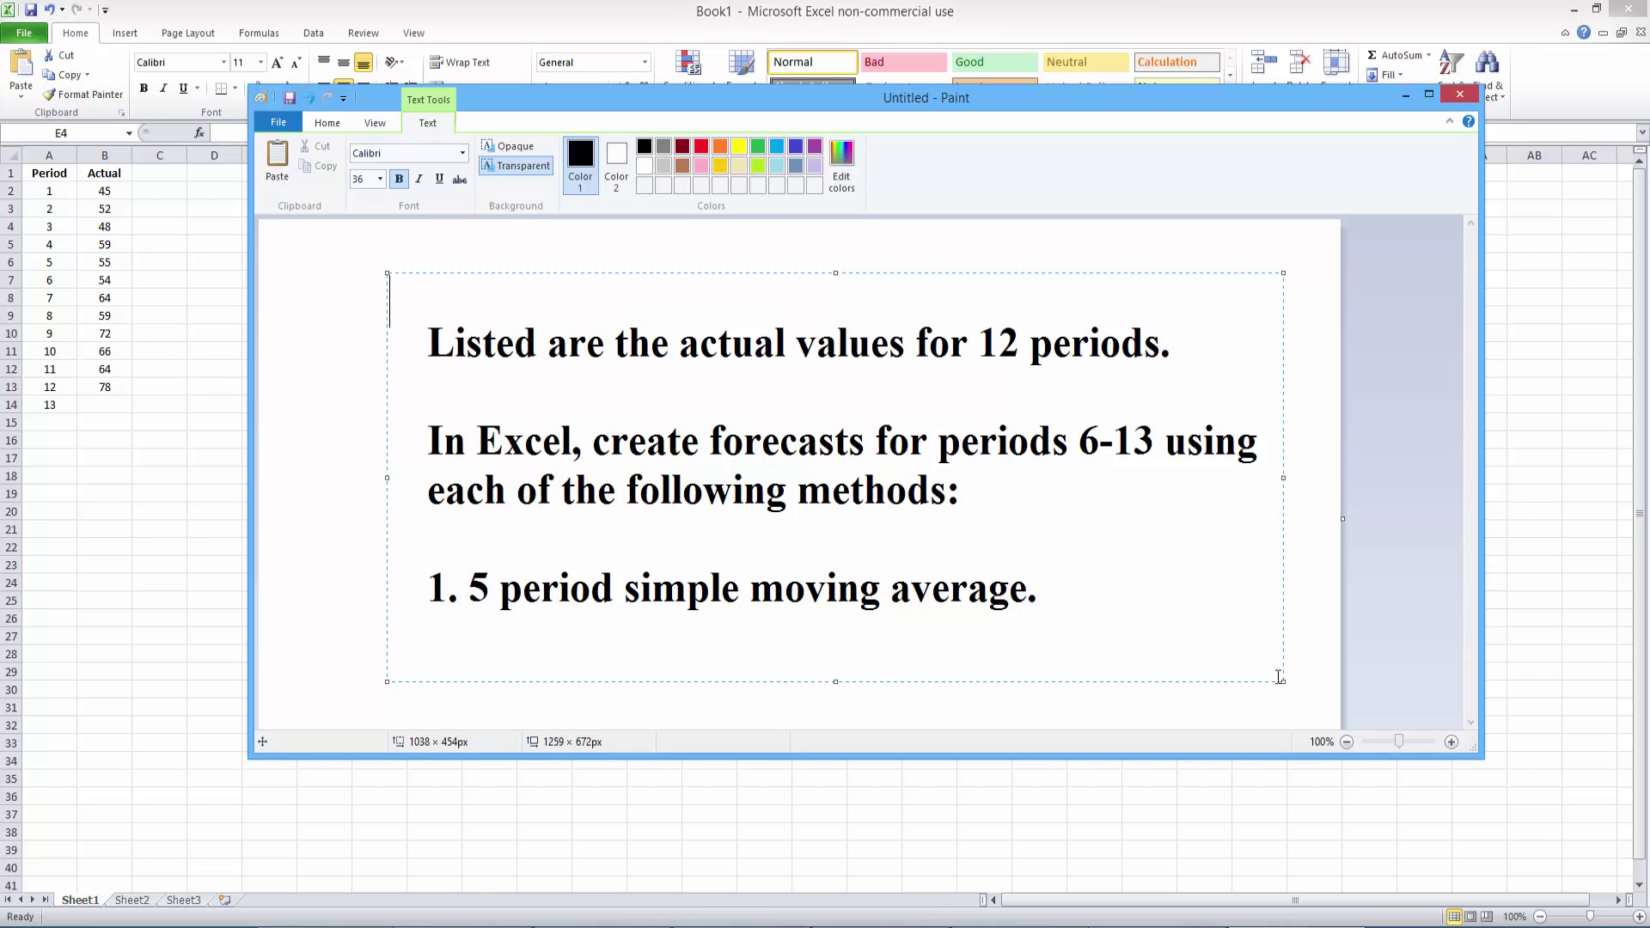
pyautogui.click(367, 163)
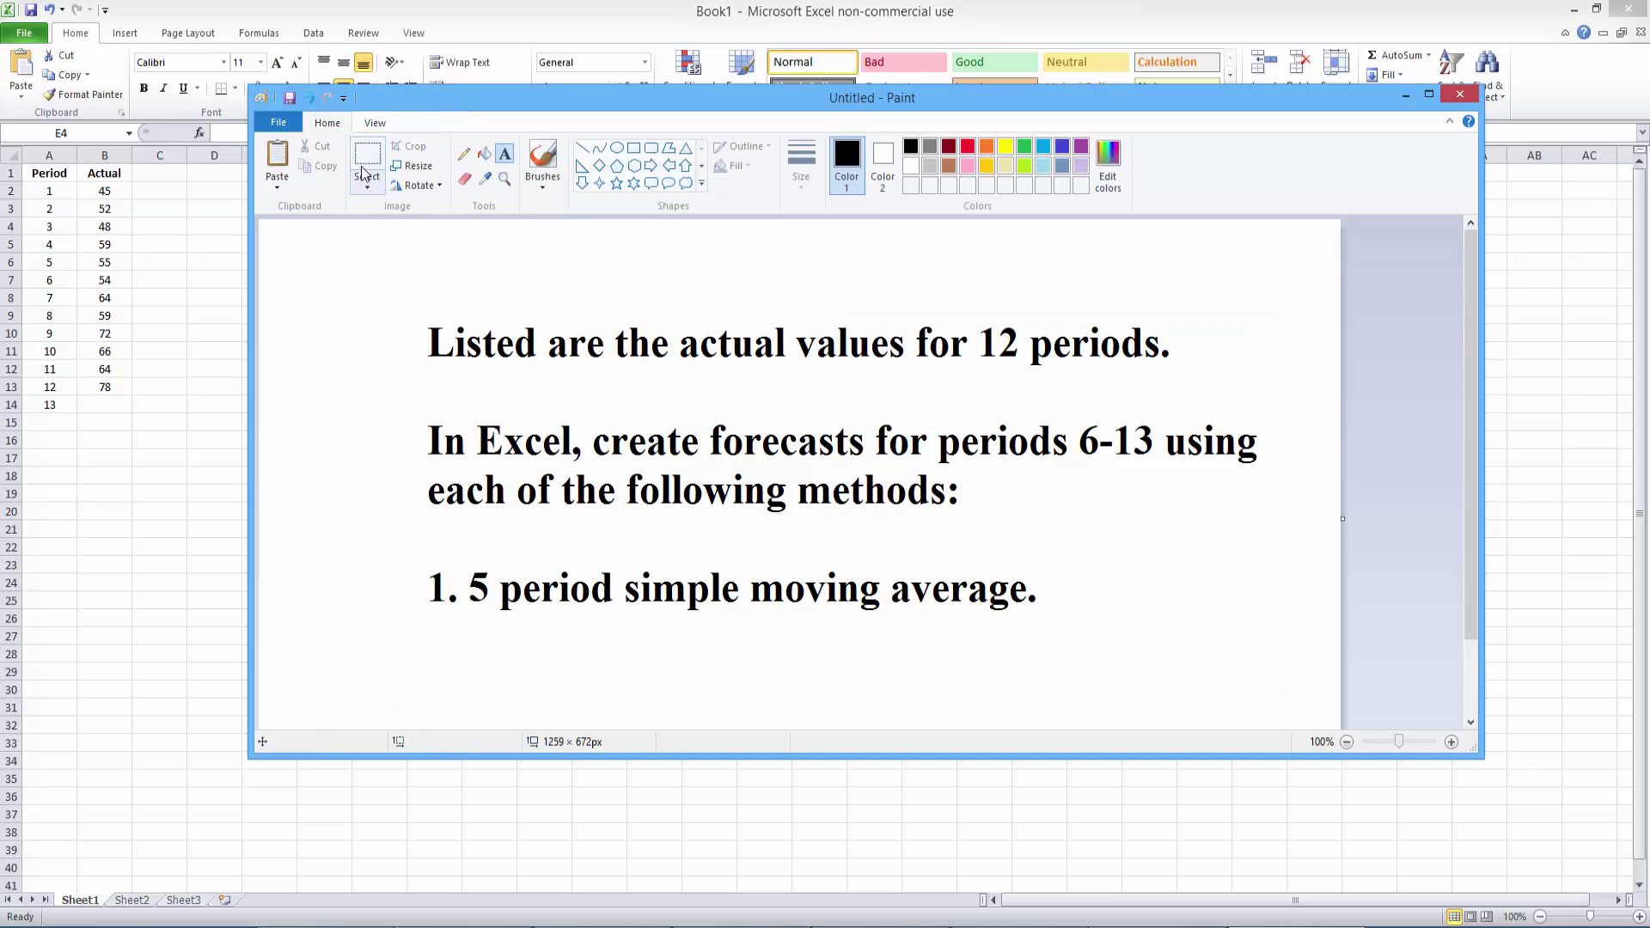
pyautogui.moveTo(393, 286); pyautogui.dragTo(1270, 681)
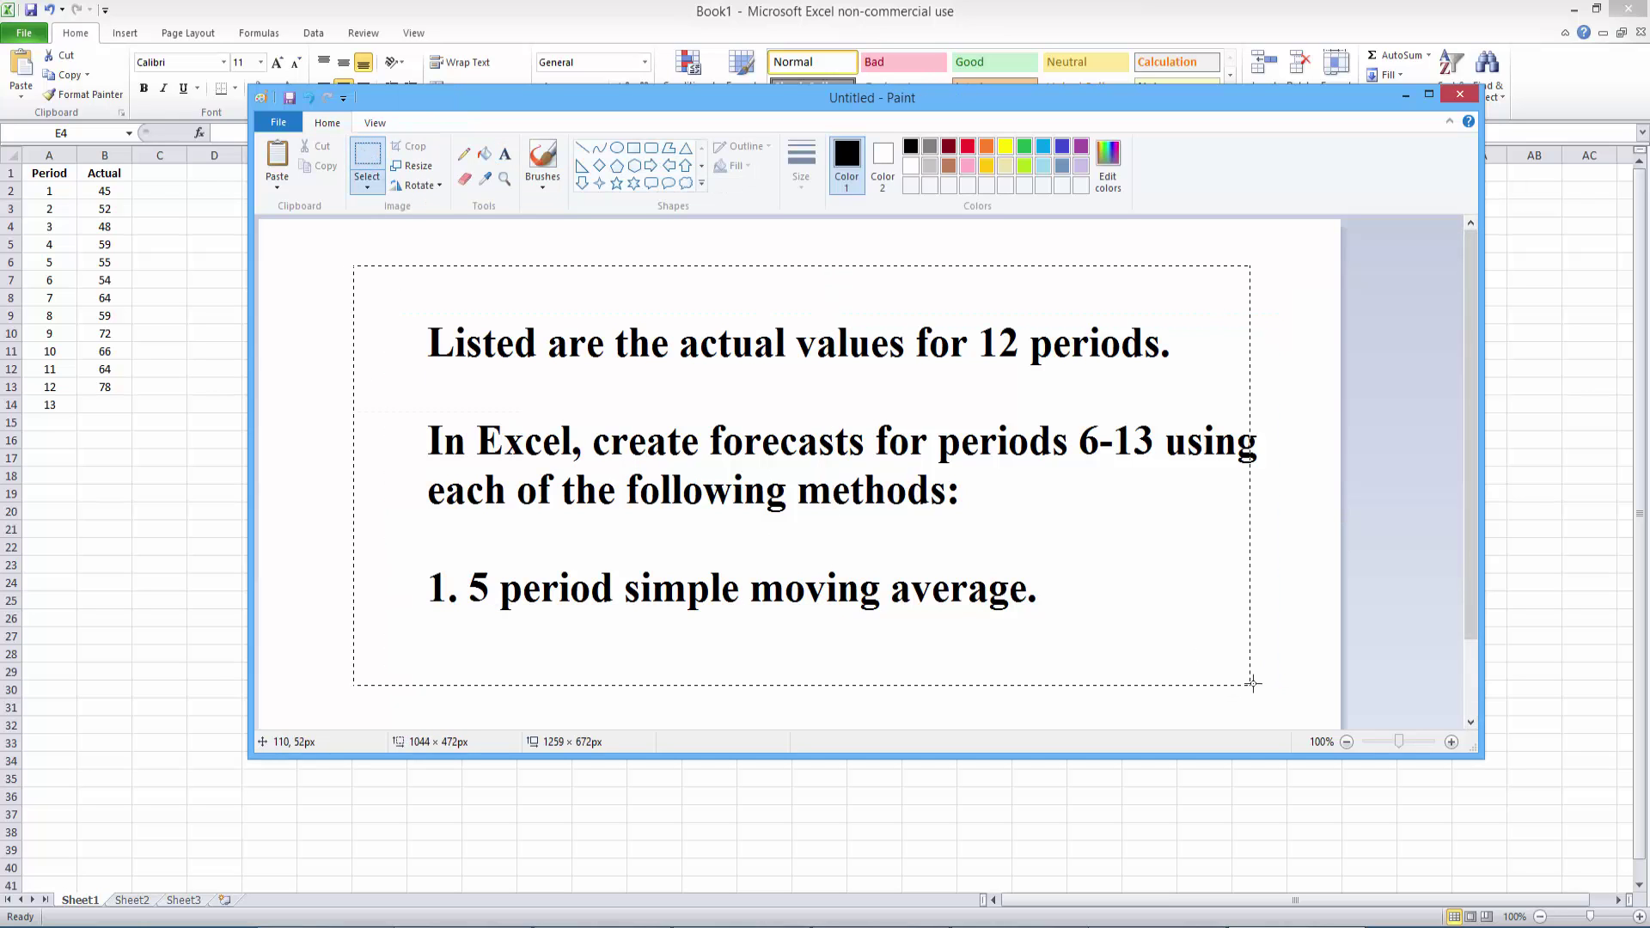
pyautogui.press('Delete')
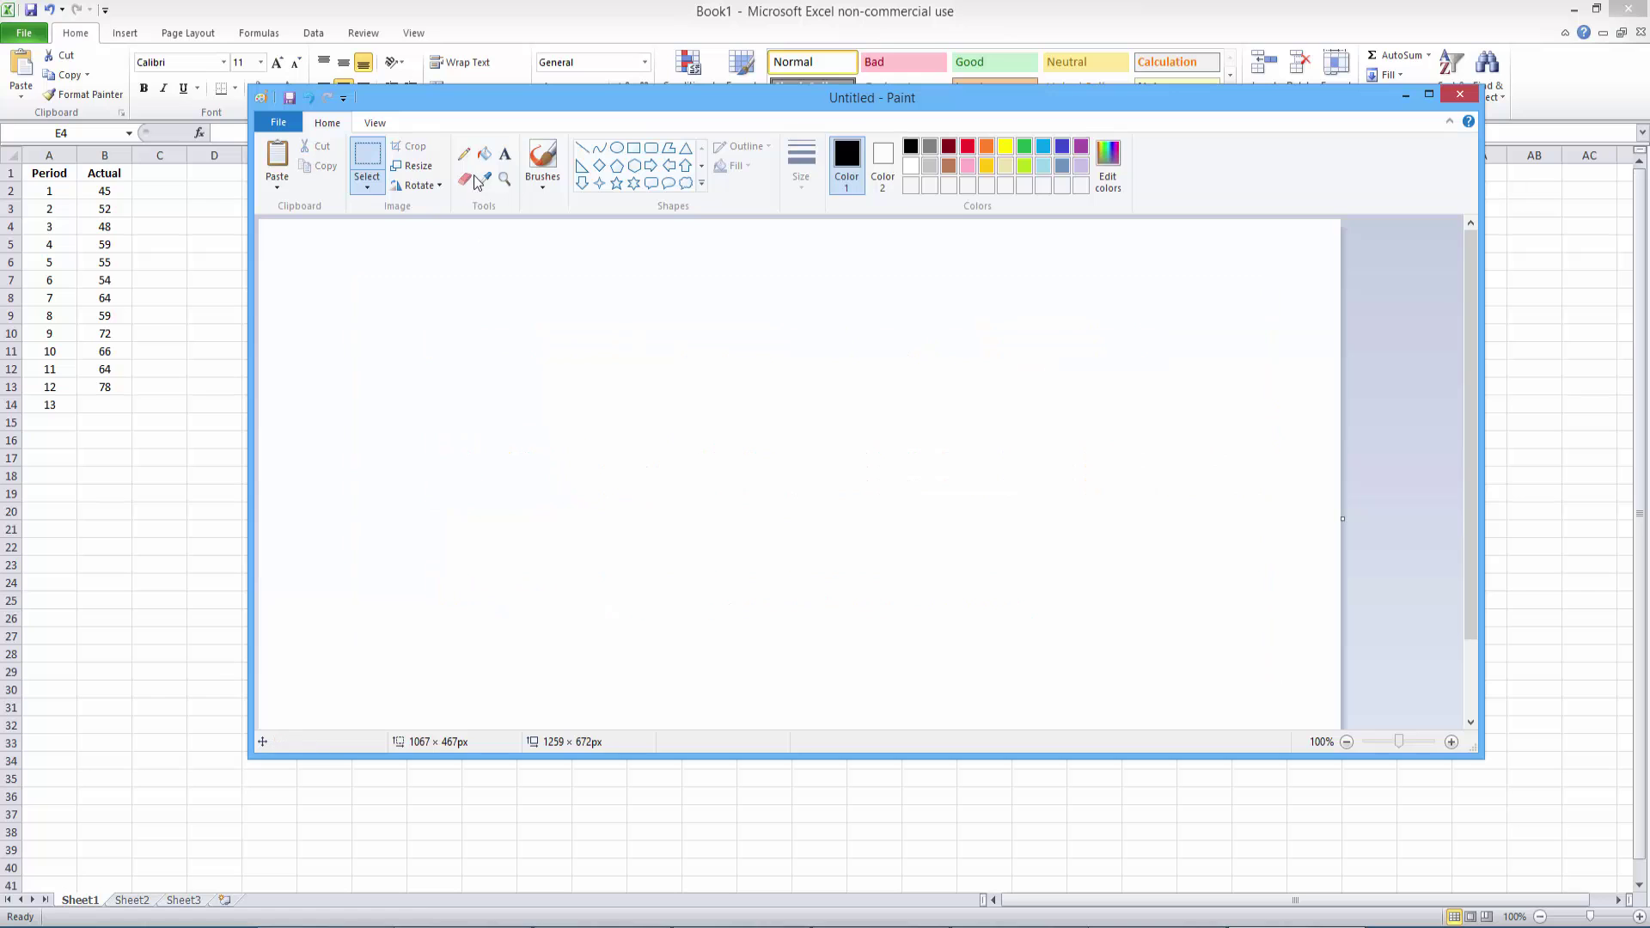
# Write the Paint note: call the third column "predicted values for 5 period simple moving average" by "5SMA".
pyautogui.click(505, 153)
pyautogui.moveTo(305, 281); pyautogui.dragTo(792, 561)
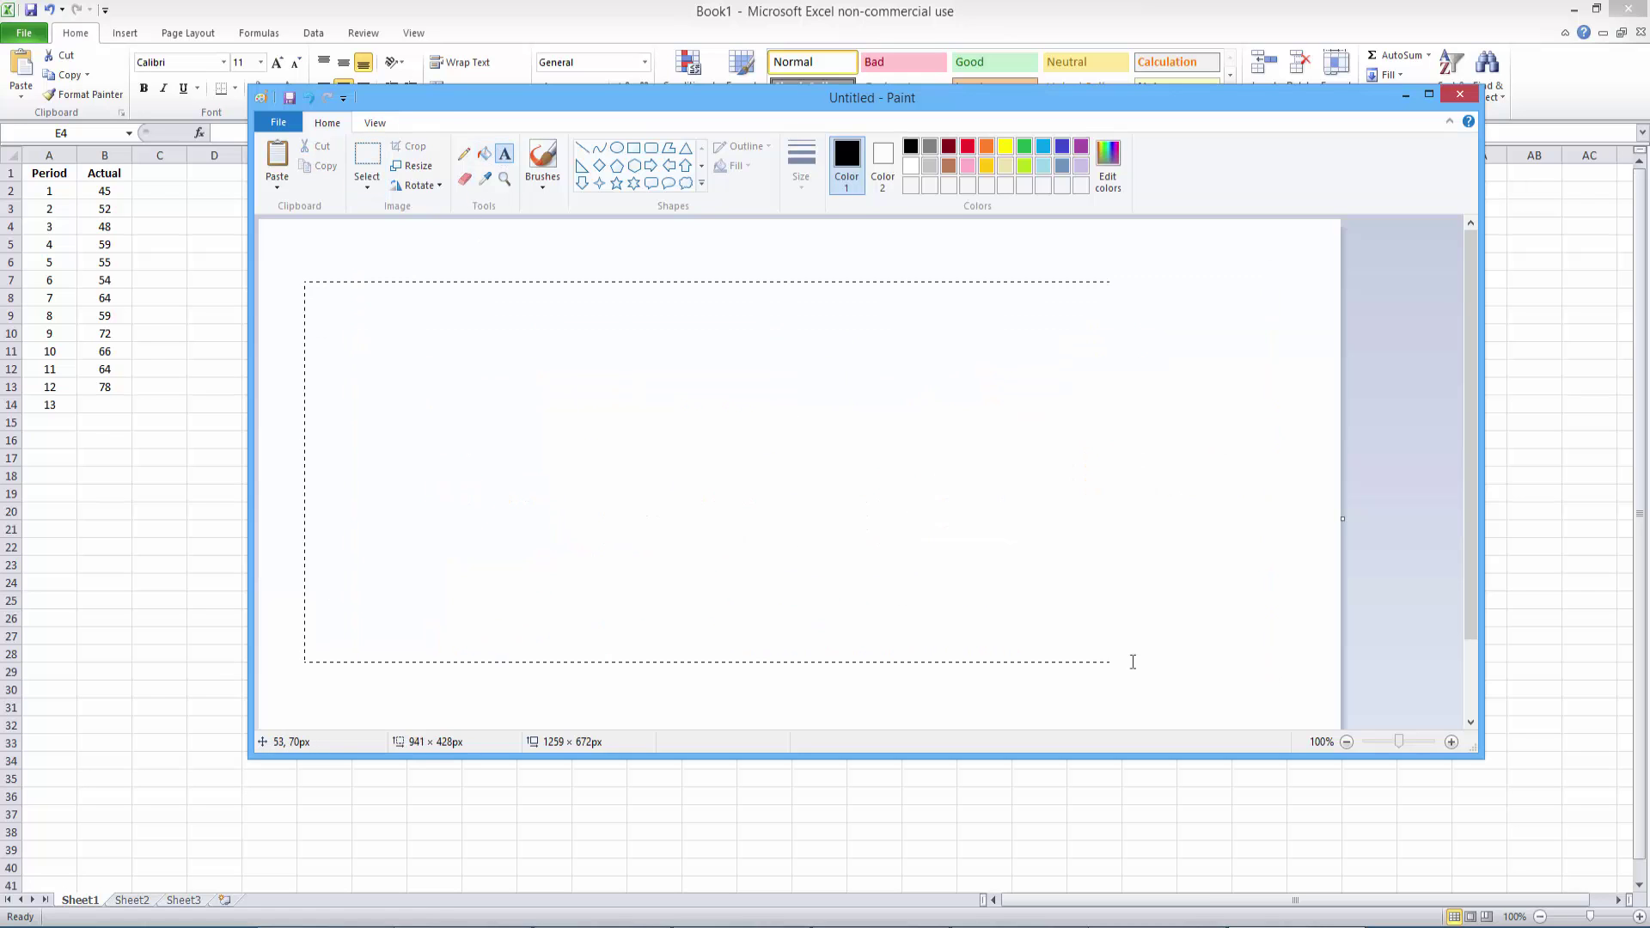
pyautogui.moveTo(1133, 662); pyautogui.dragTo(1146, 663)
pyautogui.write('T')
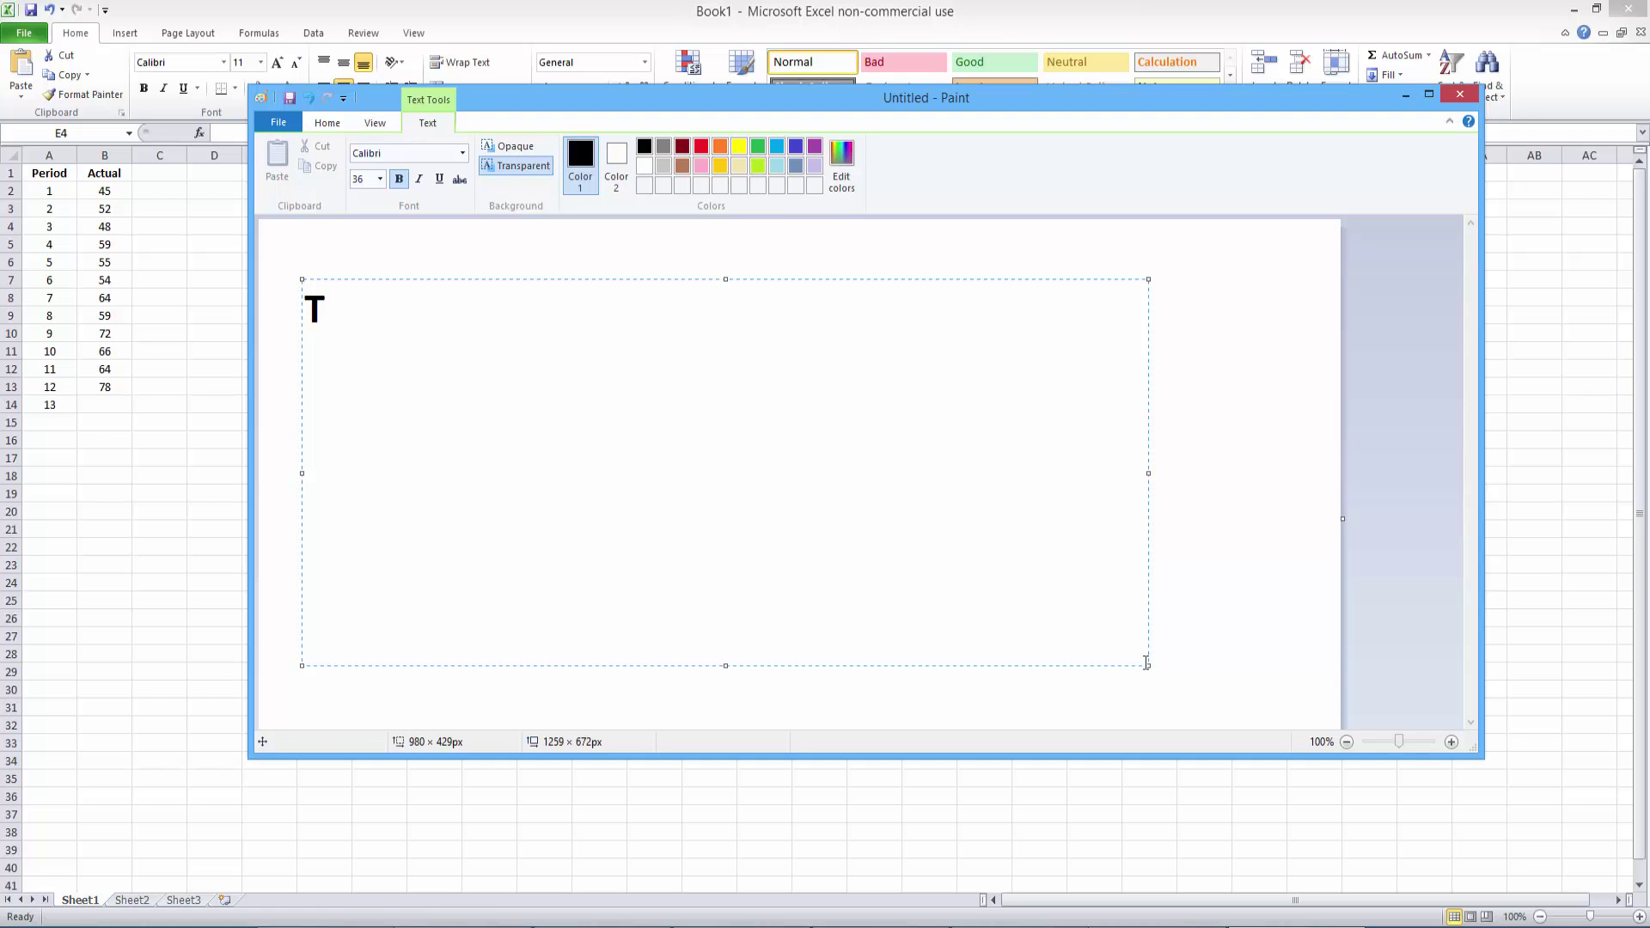
pyautogui.write('he thir d colu')
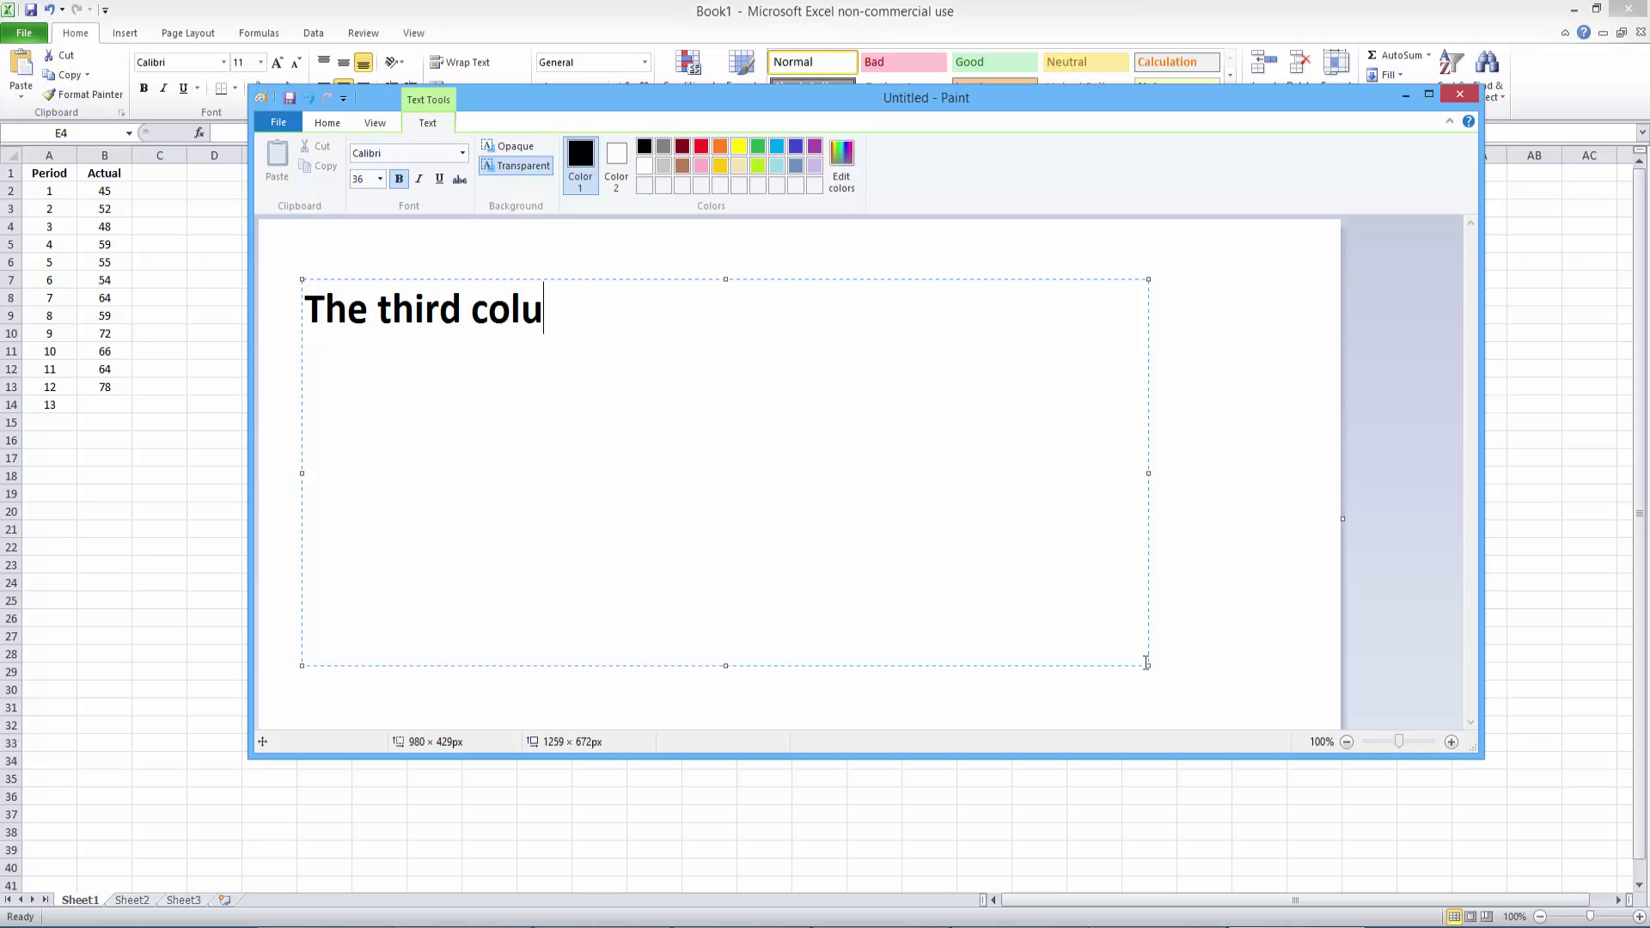
pyautogui.write('mn, call ')
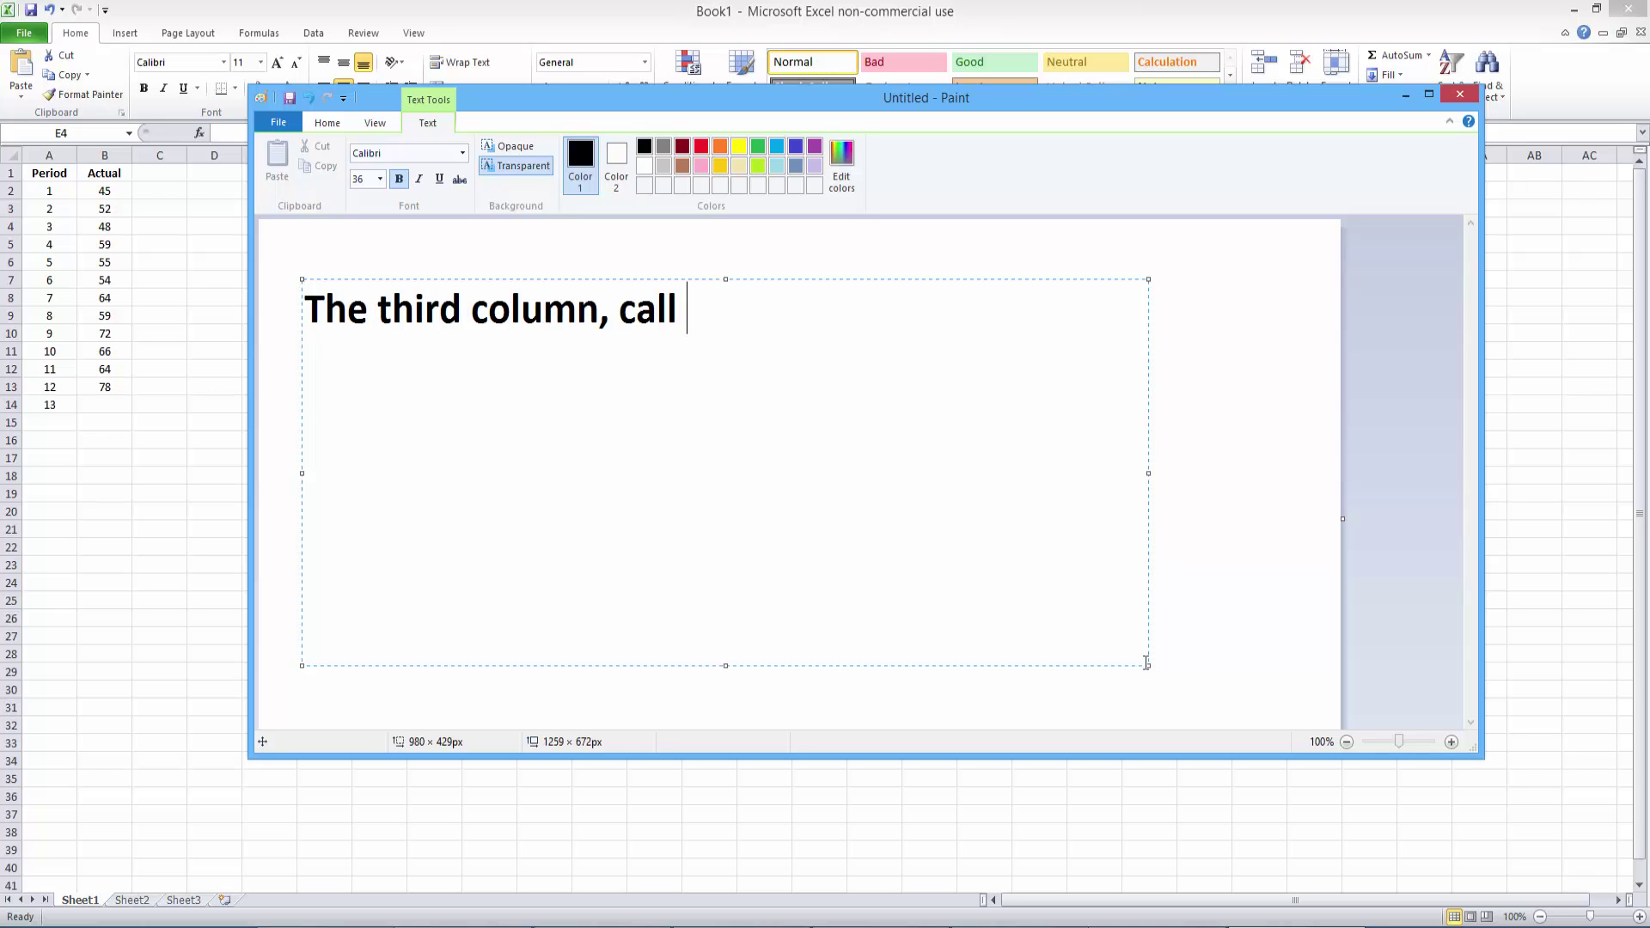
pyautogui.write('it ')
pyautogui.write('"predicte')
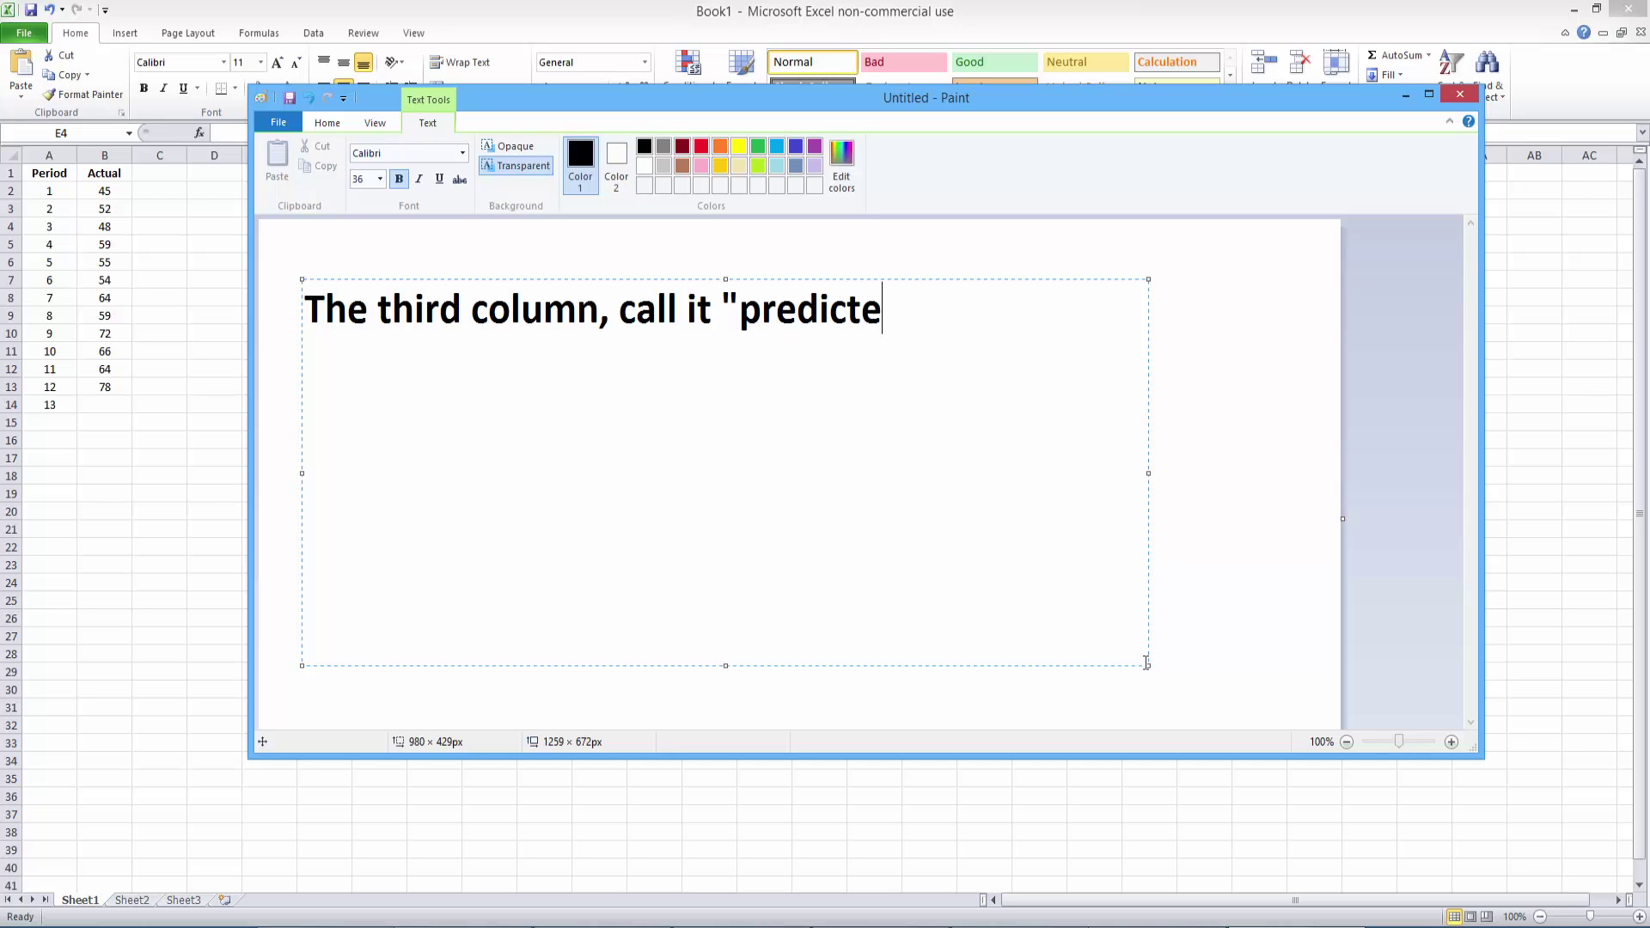
pyautogui.write('d val')
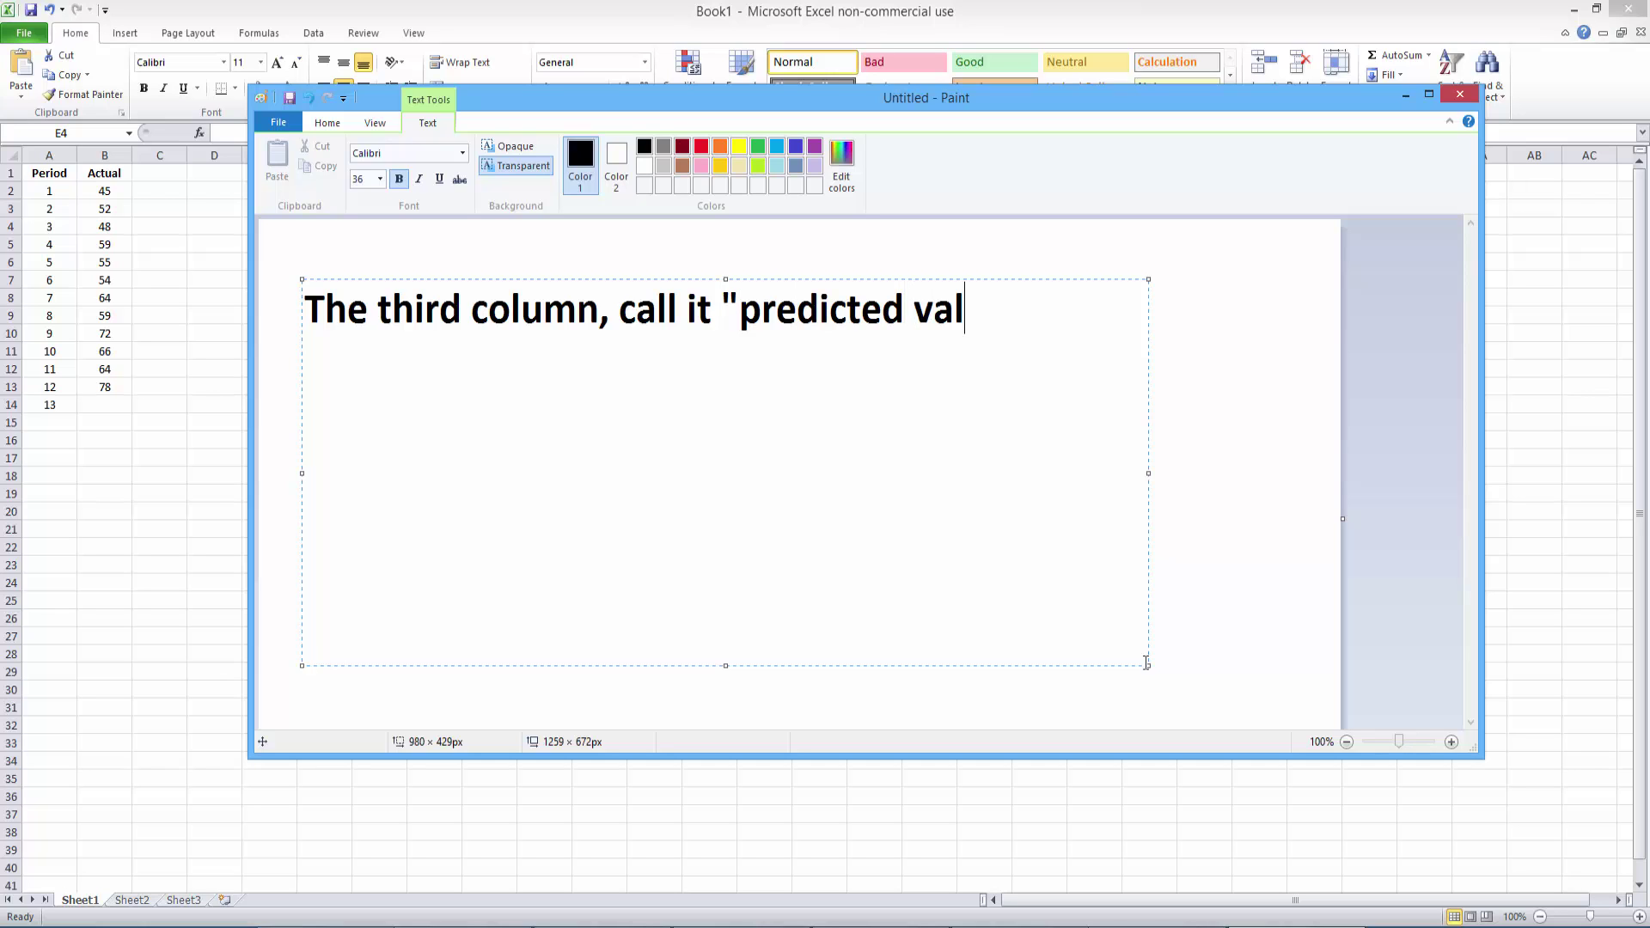
pyautogui.write('us')
pyautogui.press('BackSpace')
pyautogui.write('es')
pyautogui.press('Return')
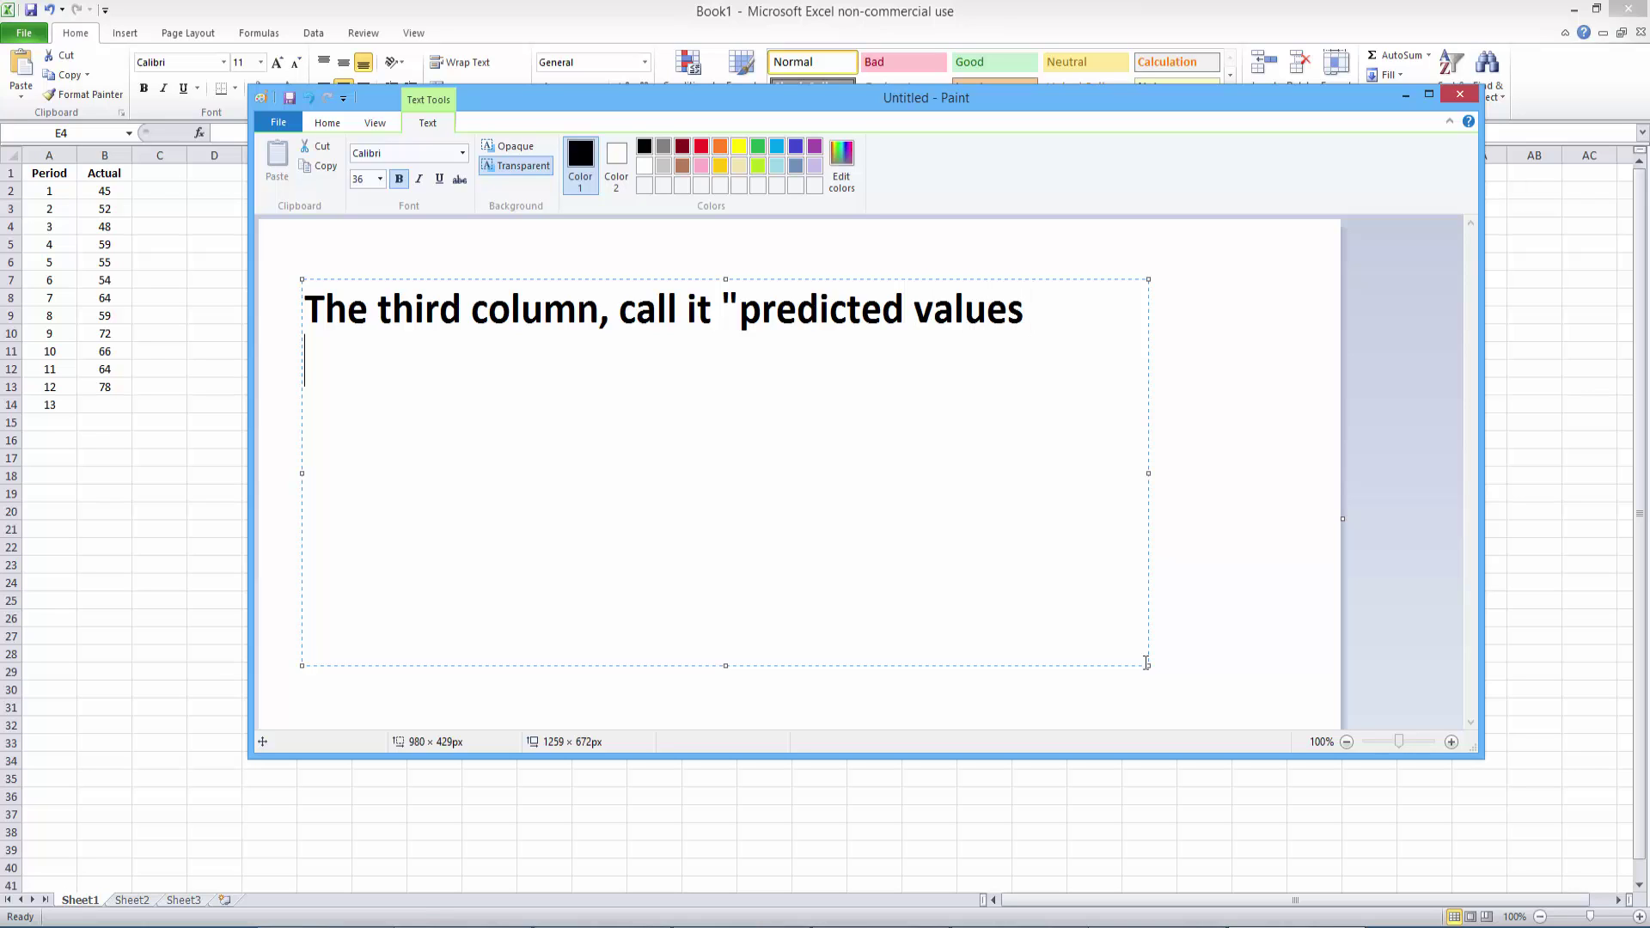
pyautogui.write('for ')
pyautogui.write('5 ')
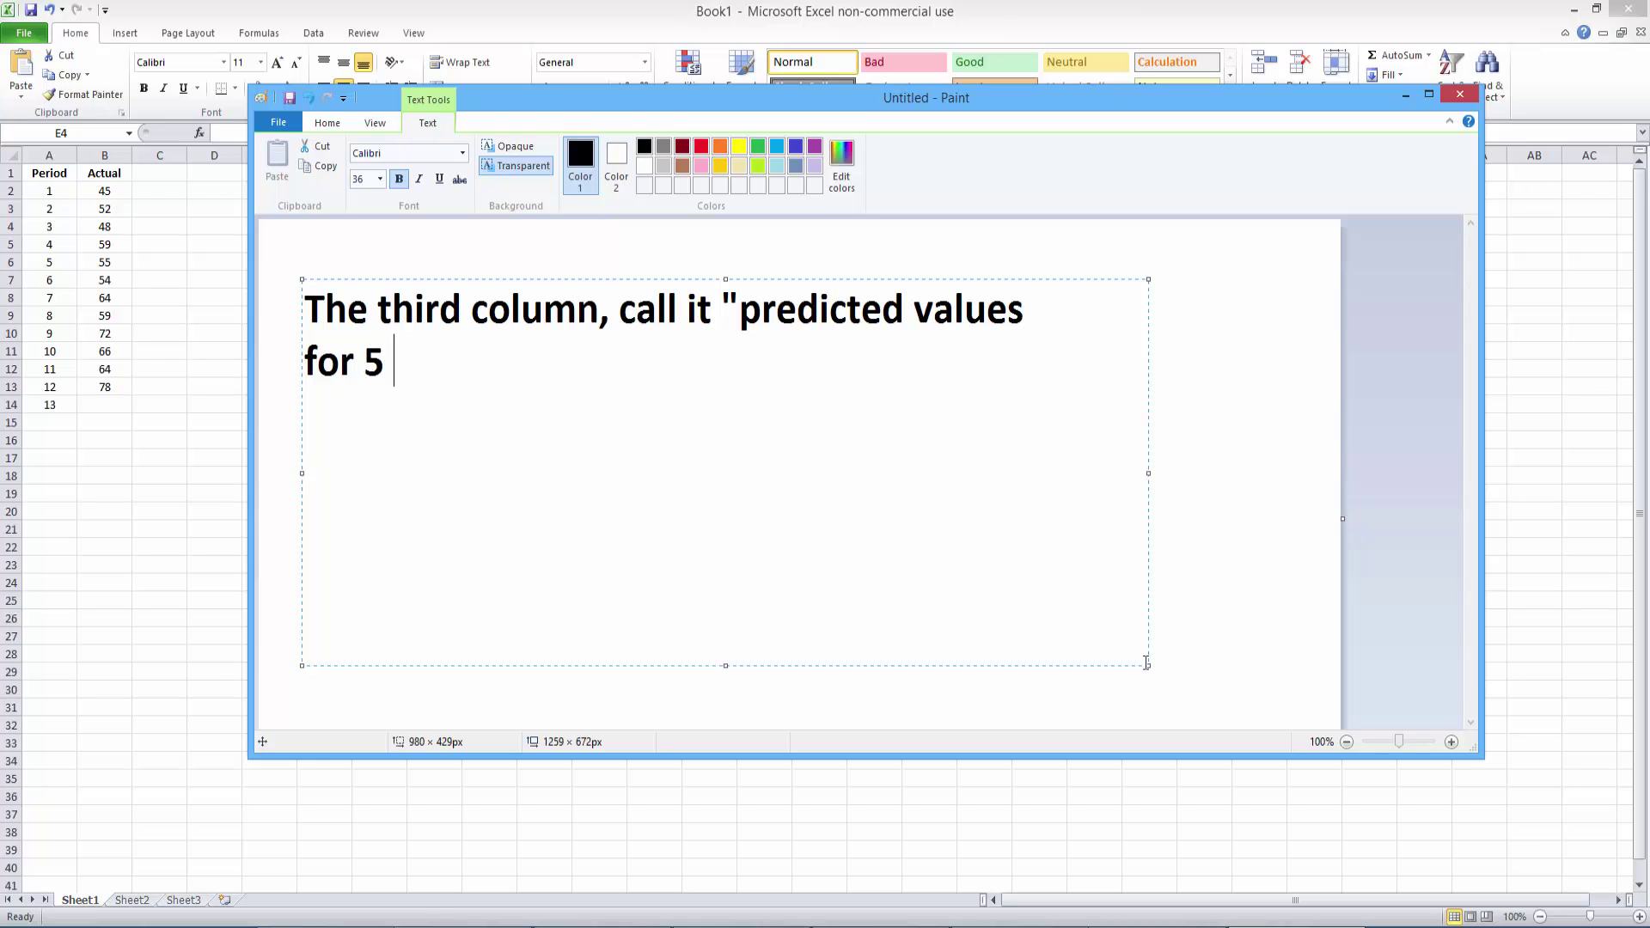
pyautogui.write('perio')
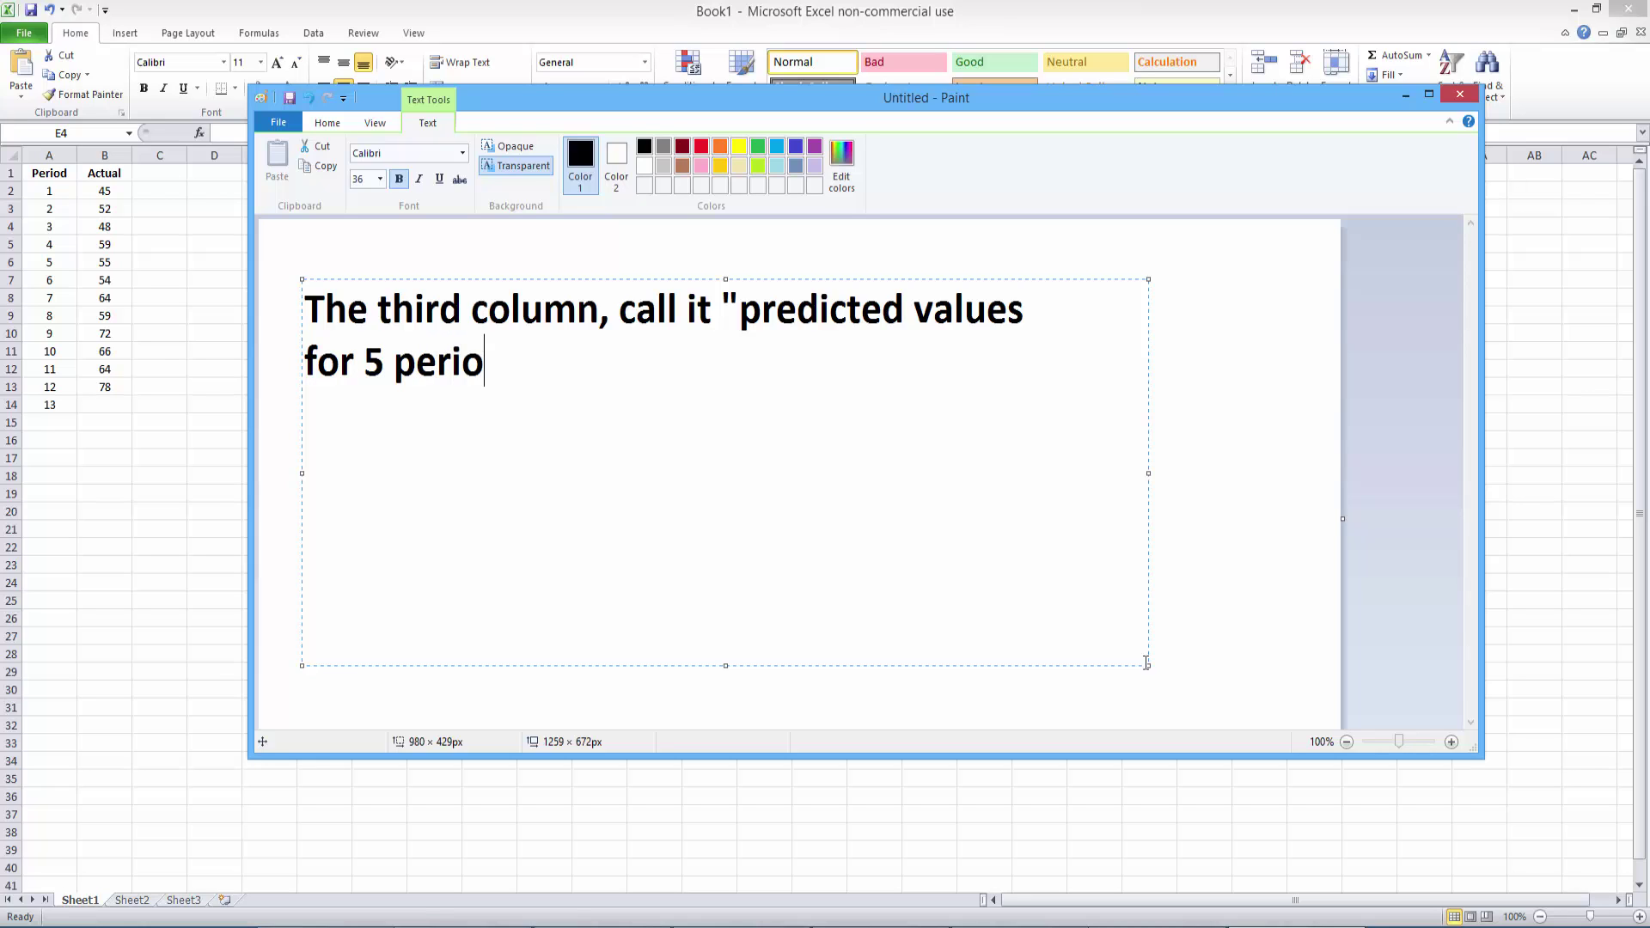
pyautogui.write('d simple ')
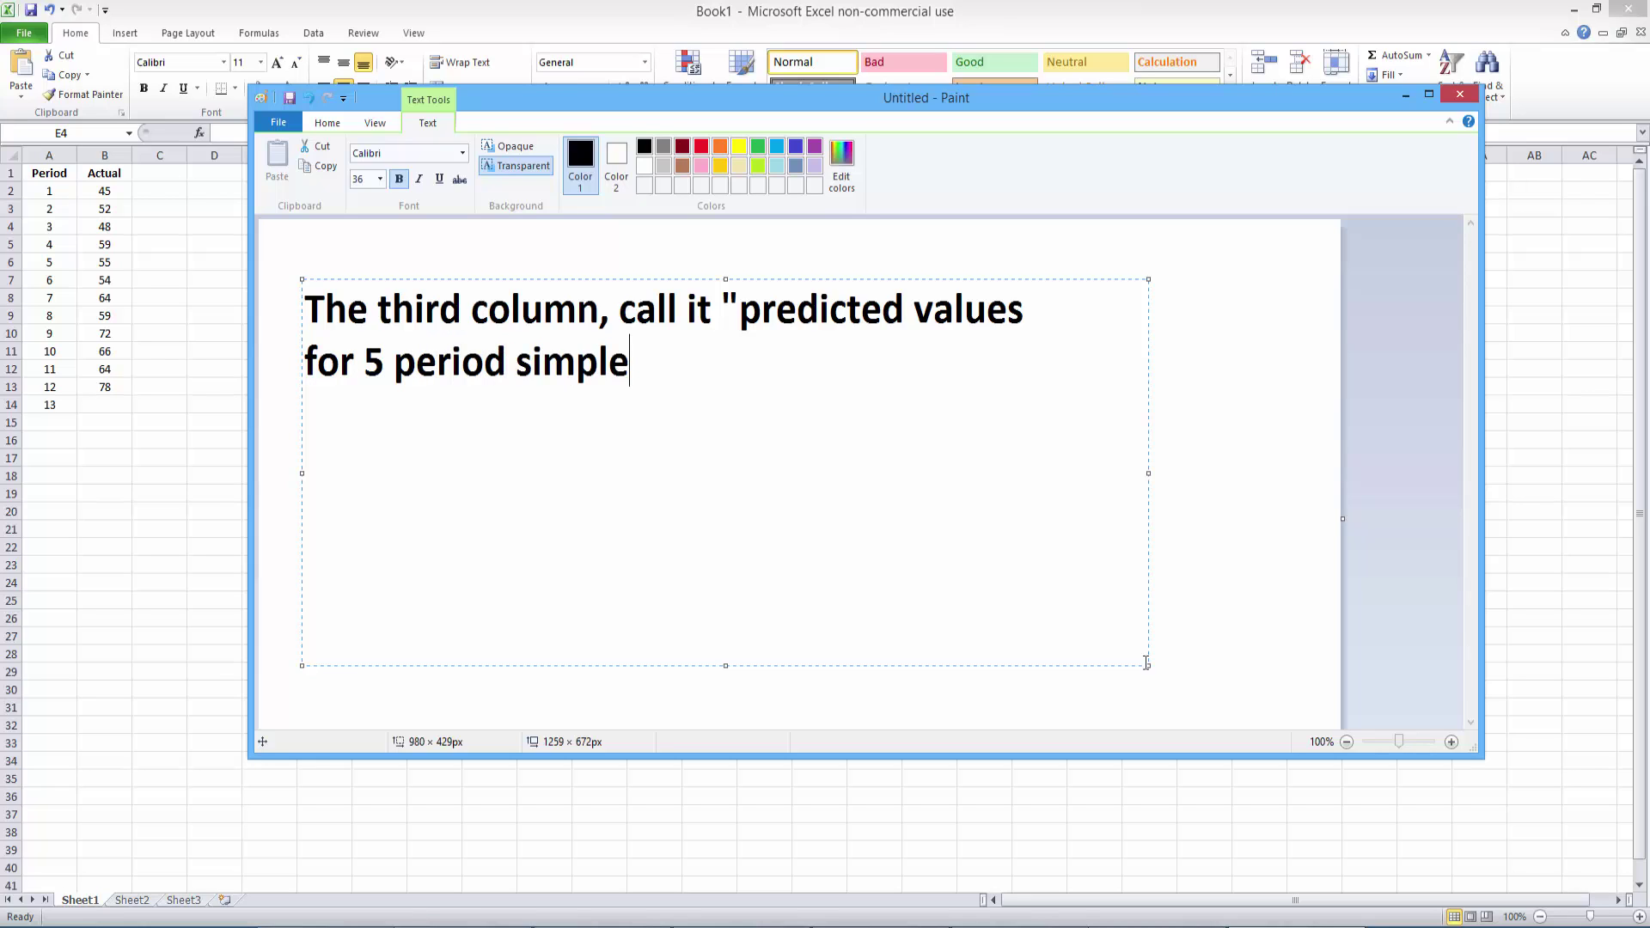
pyautogui.write('moving a')
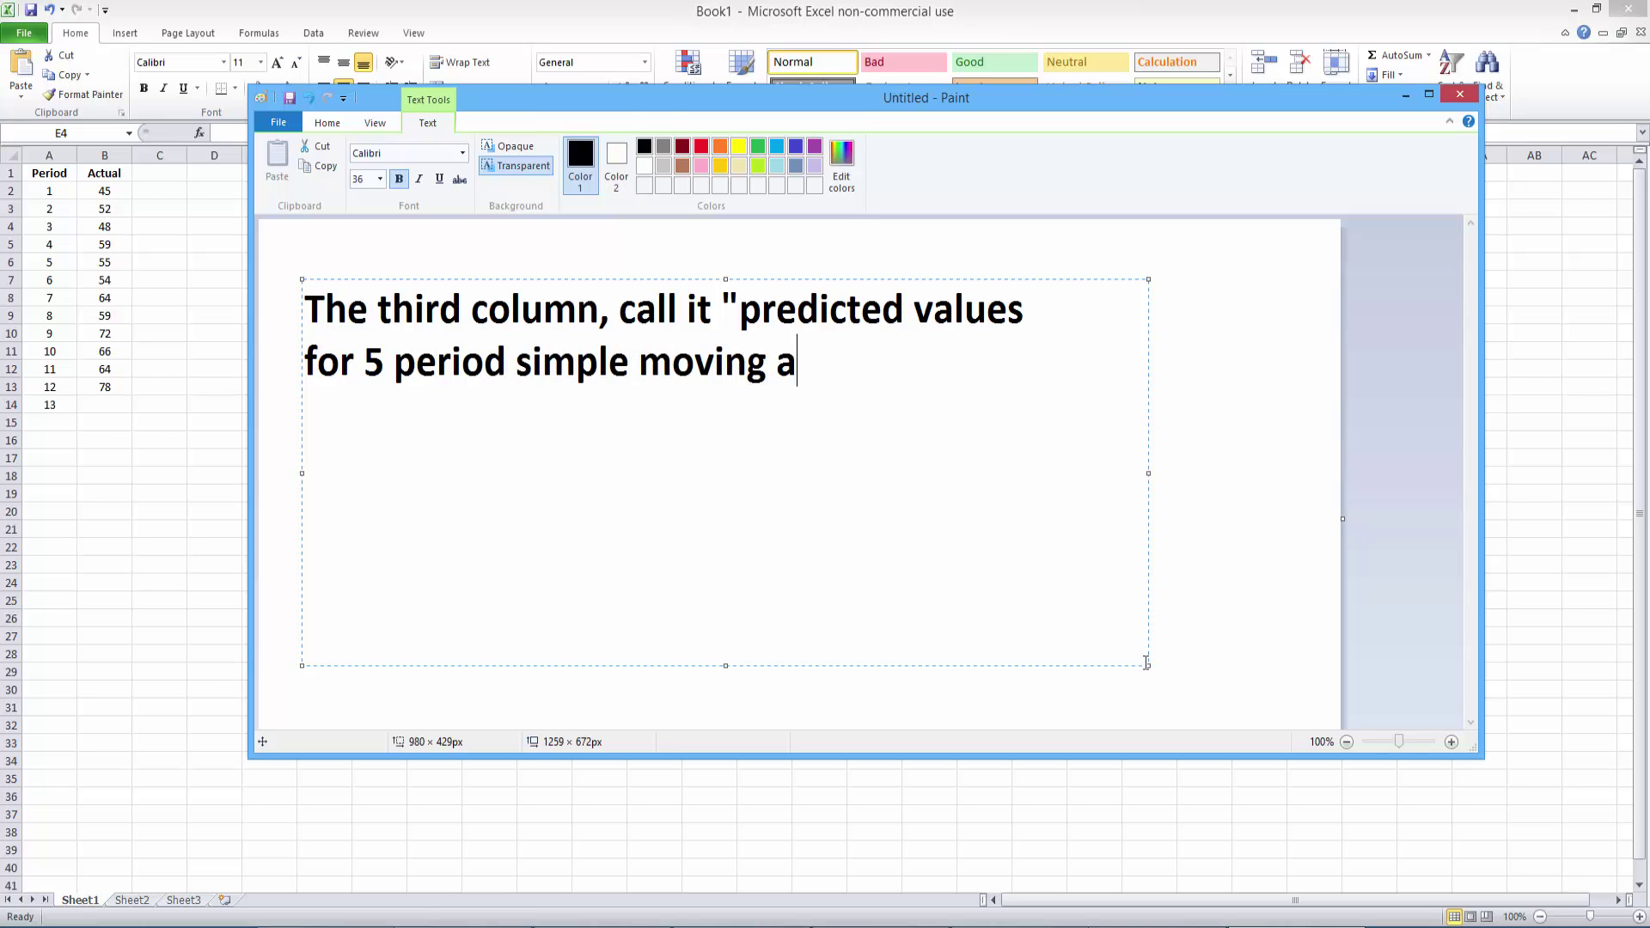
pyautogui.write('verage')
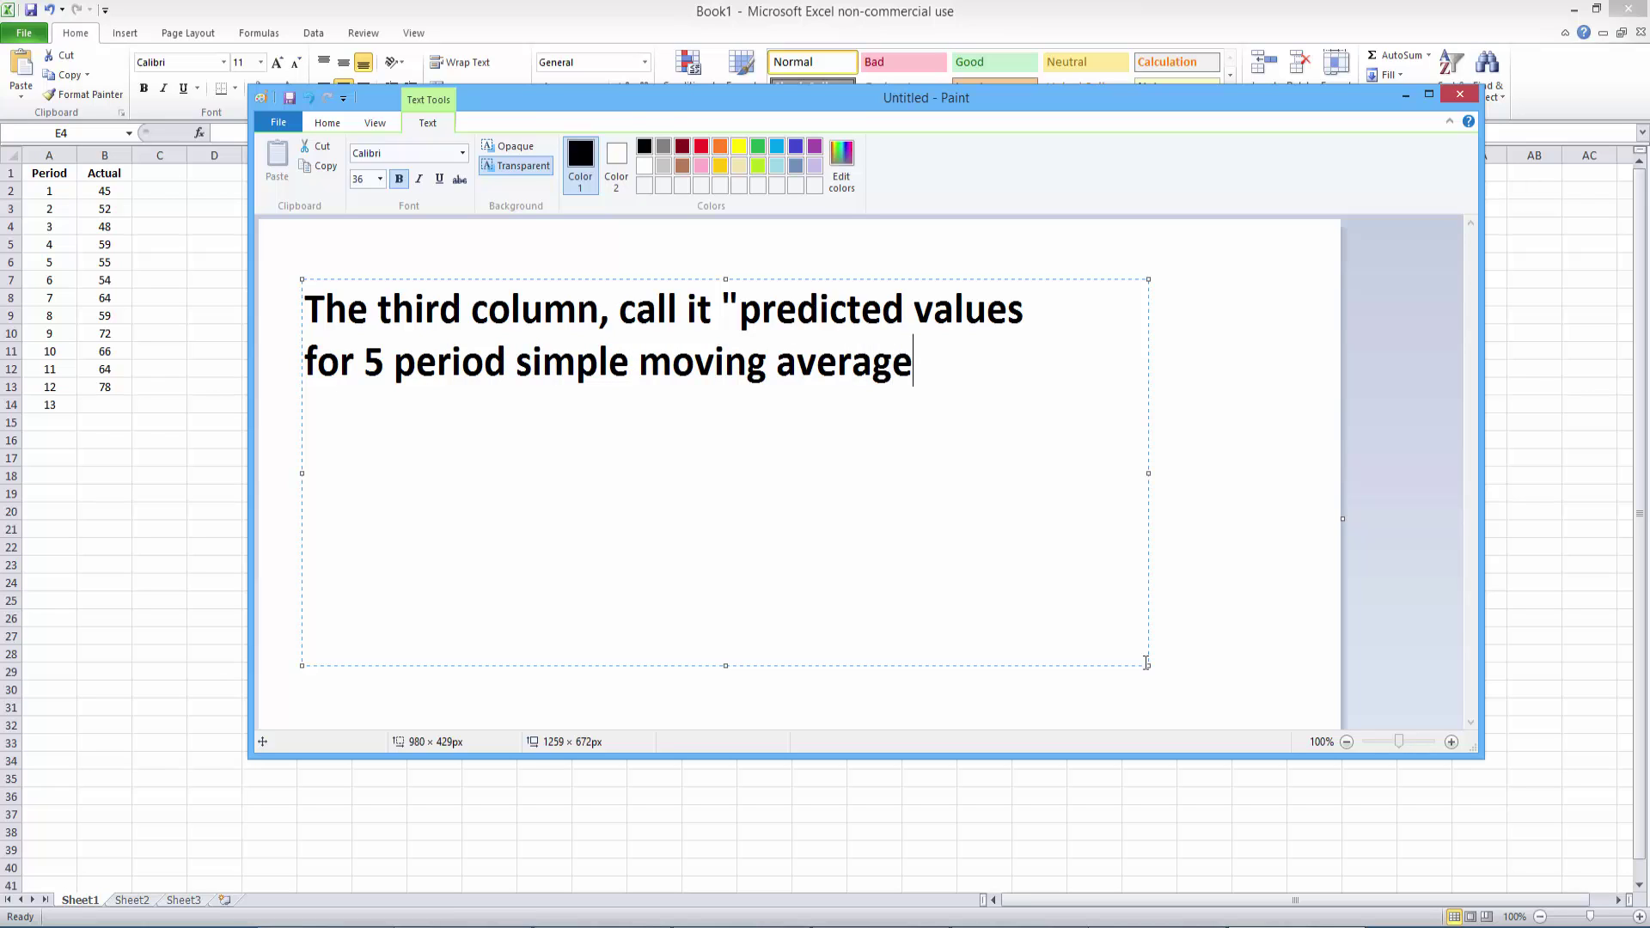
pyautogui.write('" by ')
pyautogui.write('"5')
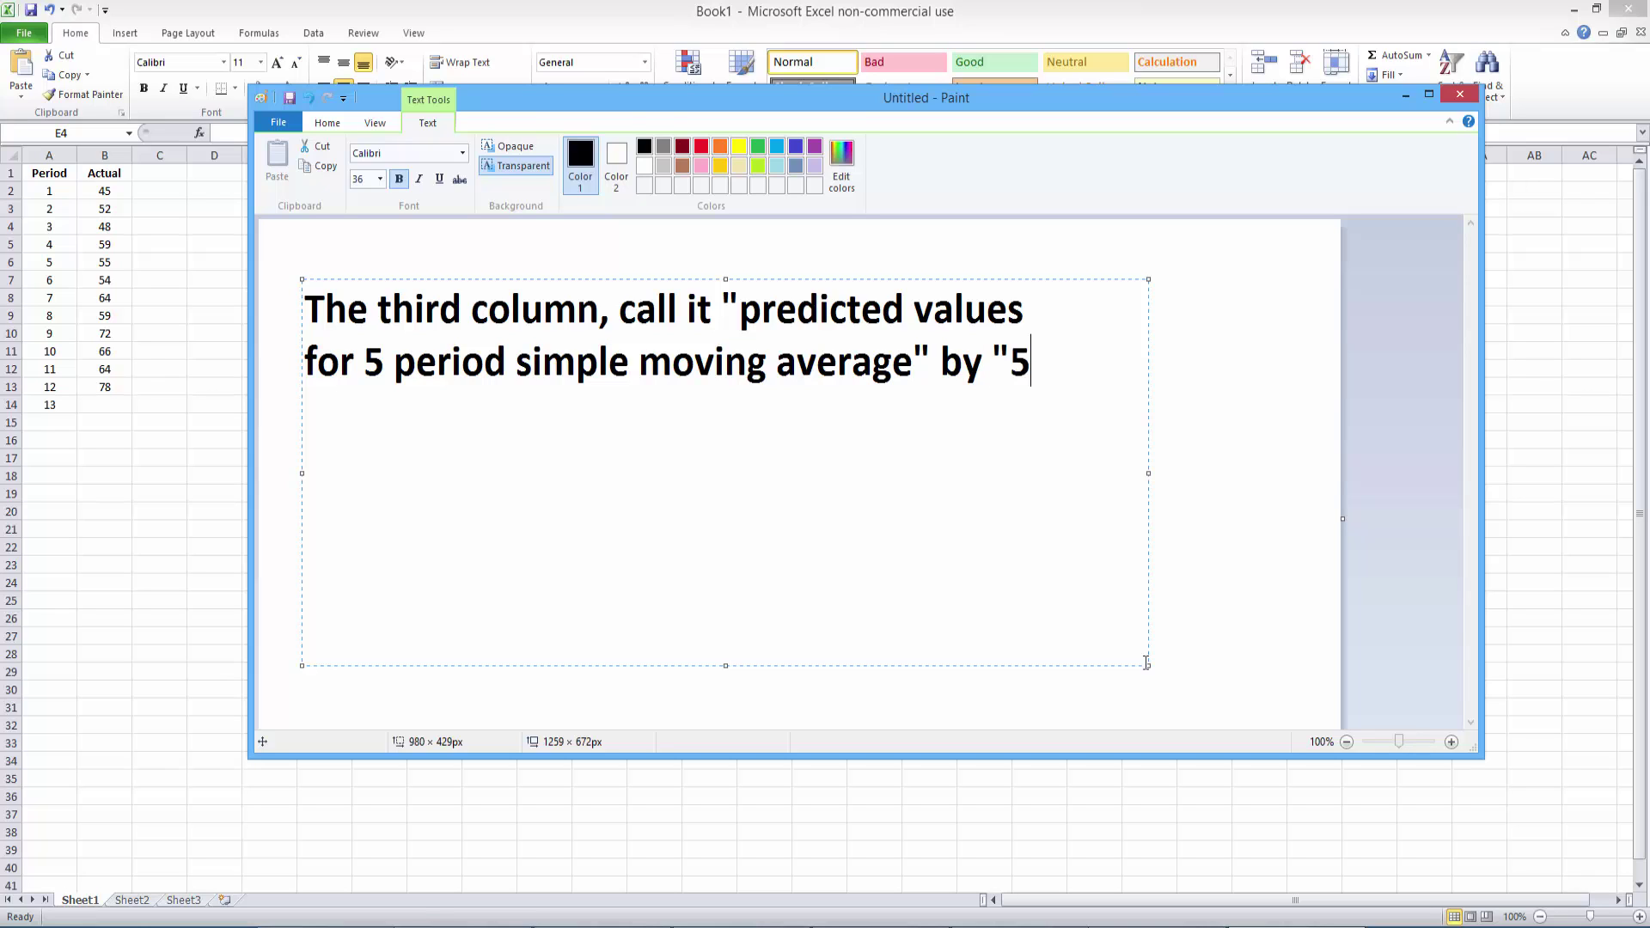
pyautogui.write('SMA')
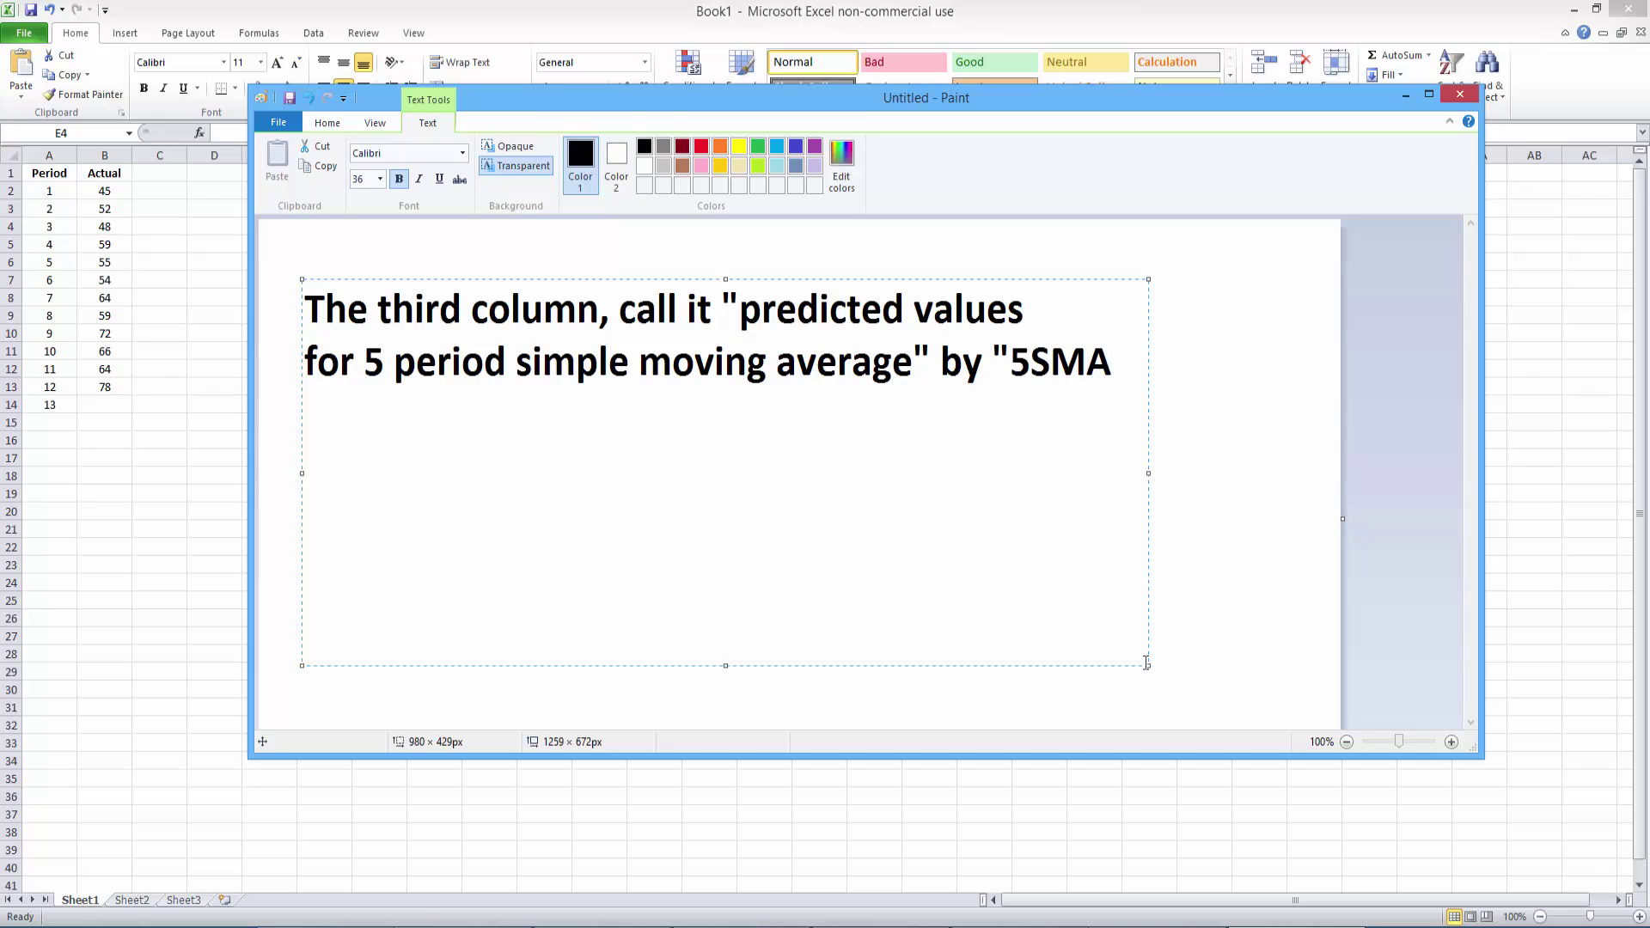
pyautogui.write('"')
pyautogui.click(1271, 516)
# Enter a bold 5SMA heading in Excel cell C1.
pyautogui.click(162, 176)
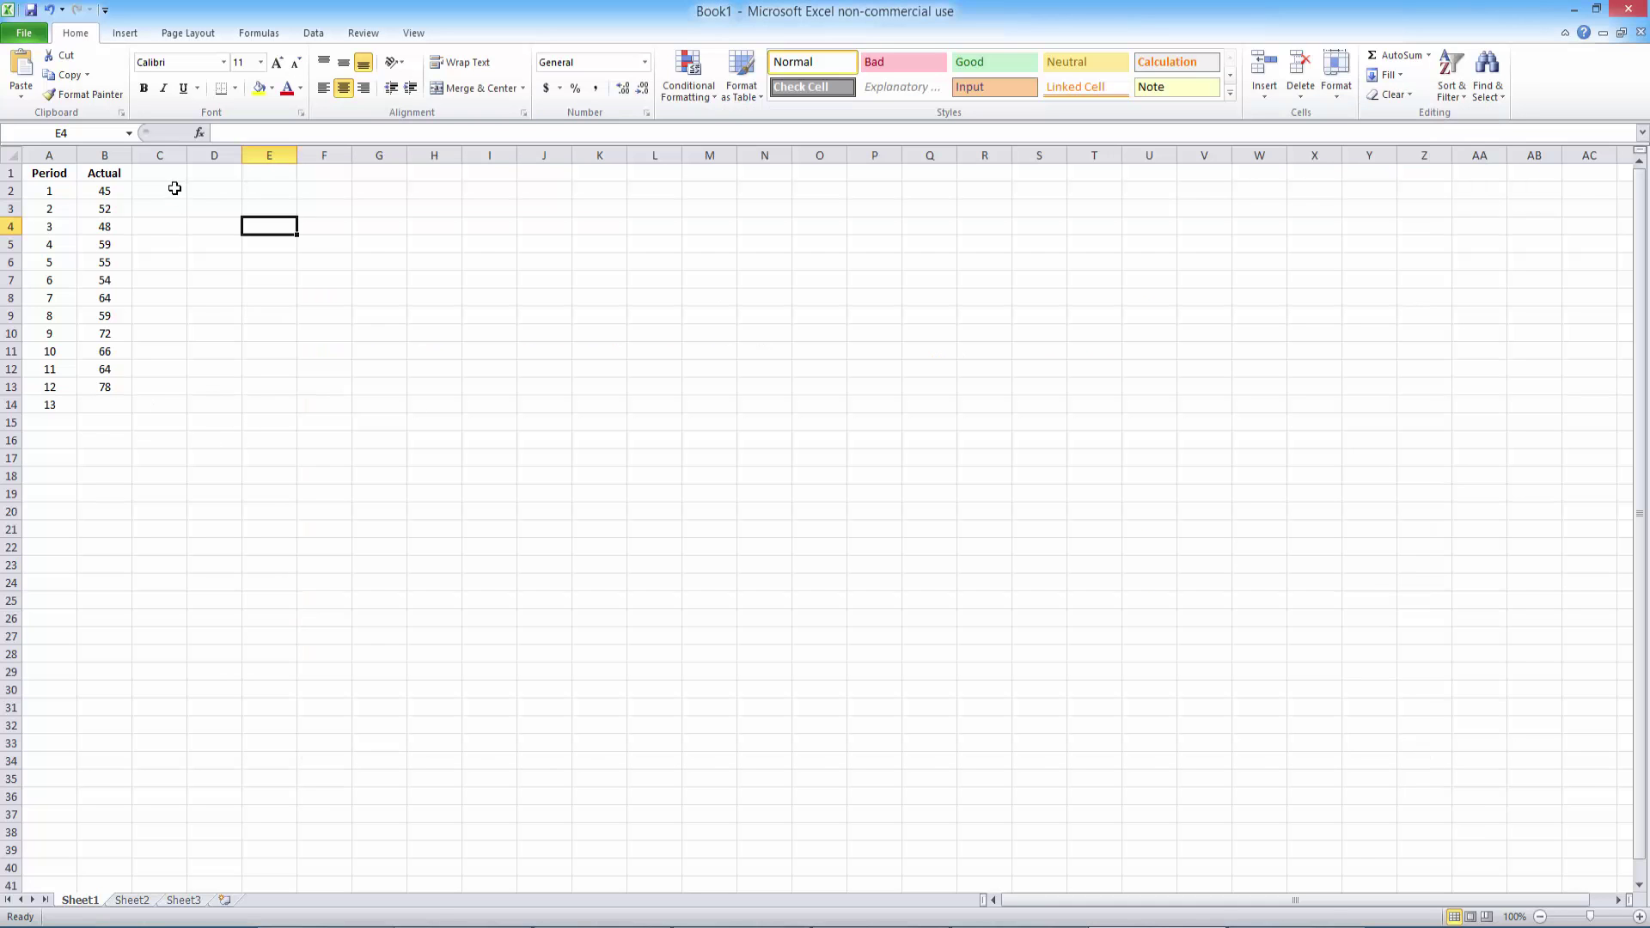
pyautogui.write('5SMA')
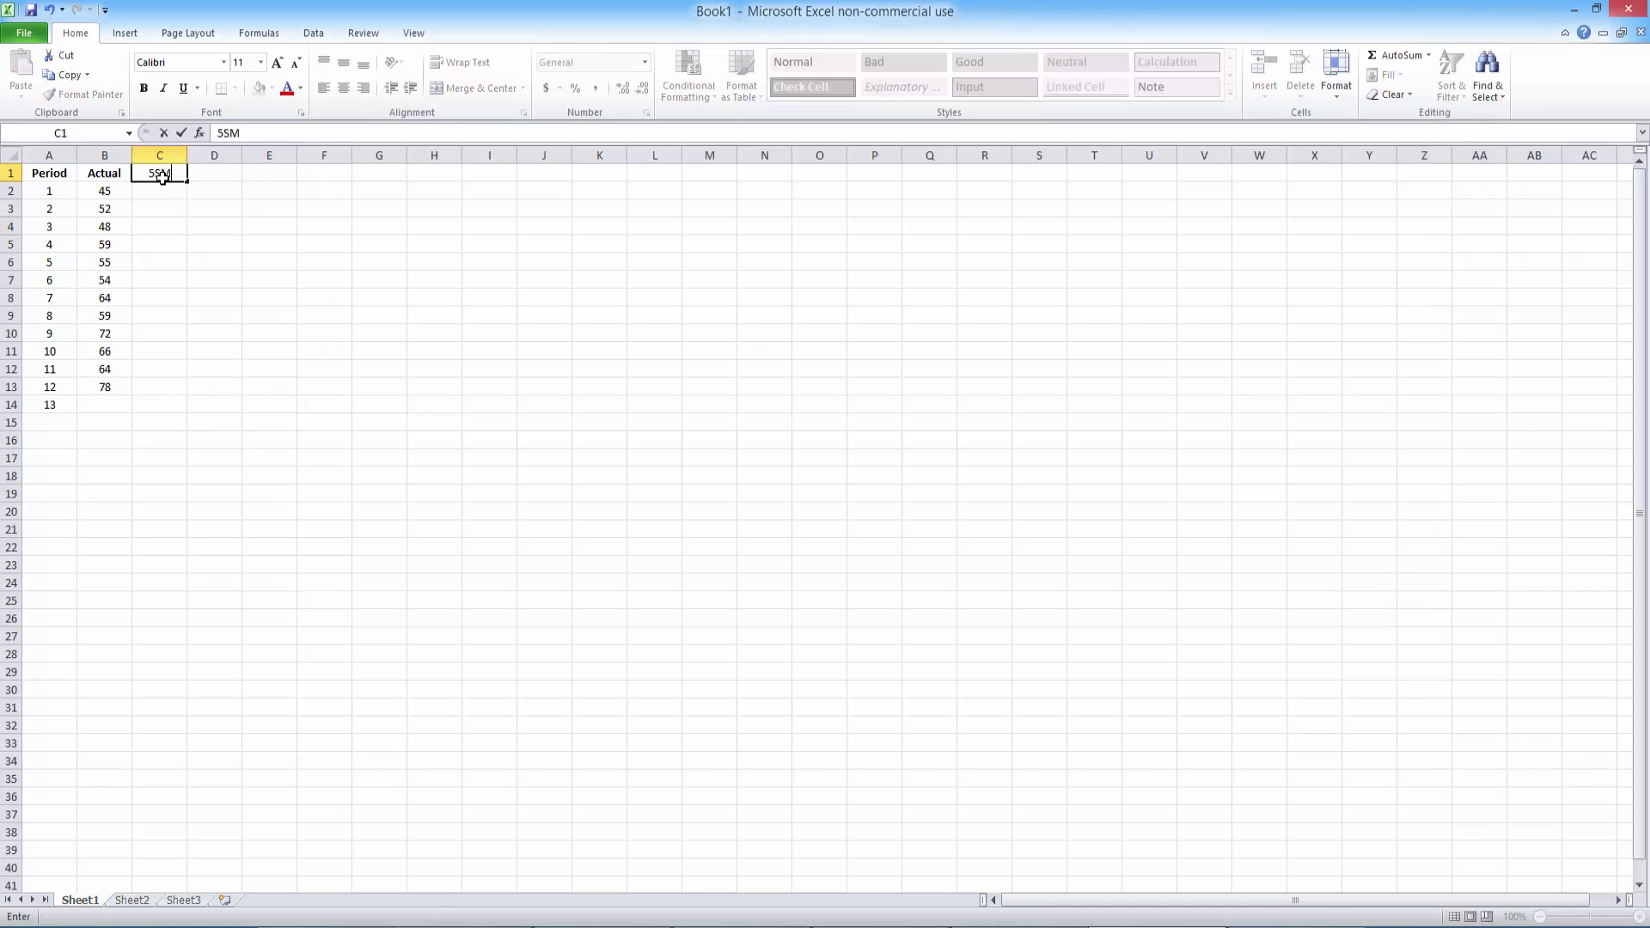
pyautogui.hotkey('ctrl', 'Return')
pyautogui.hotkey('ctrl', 'b')
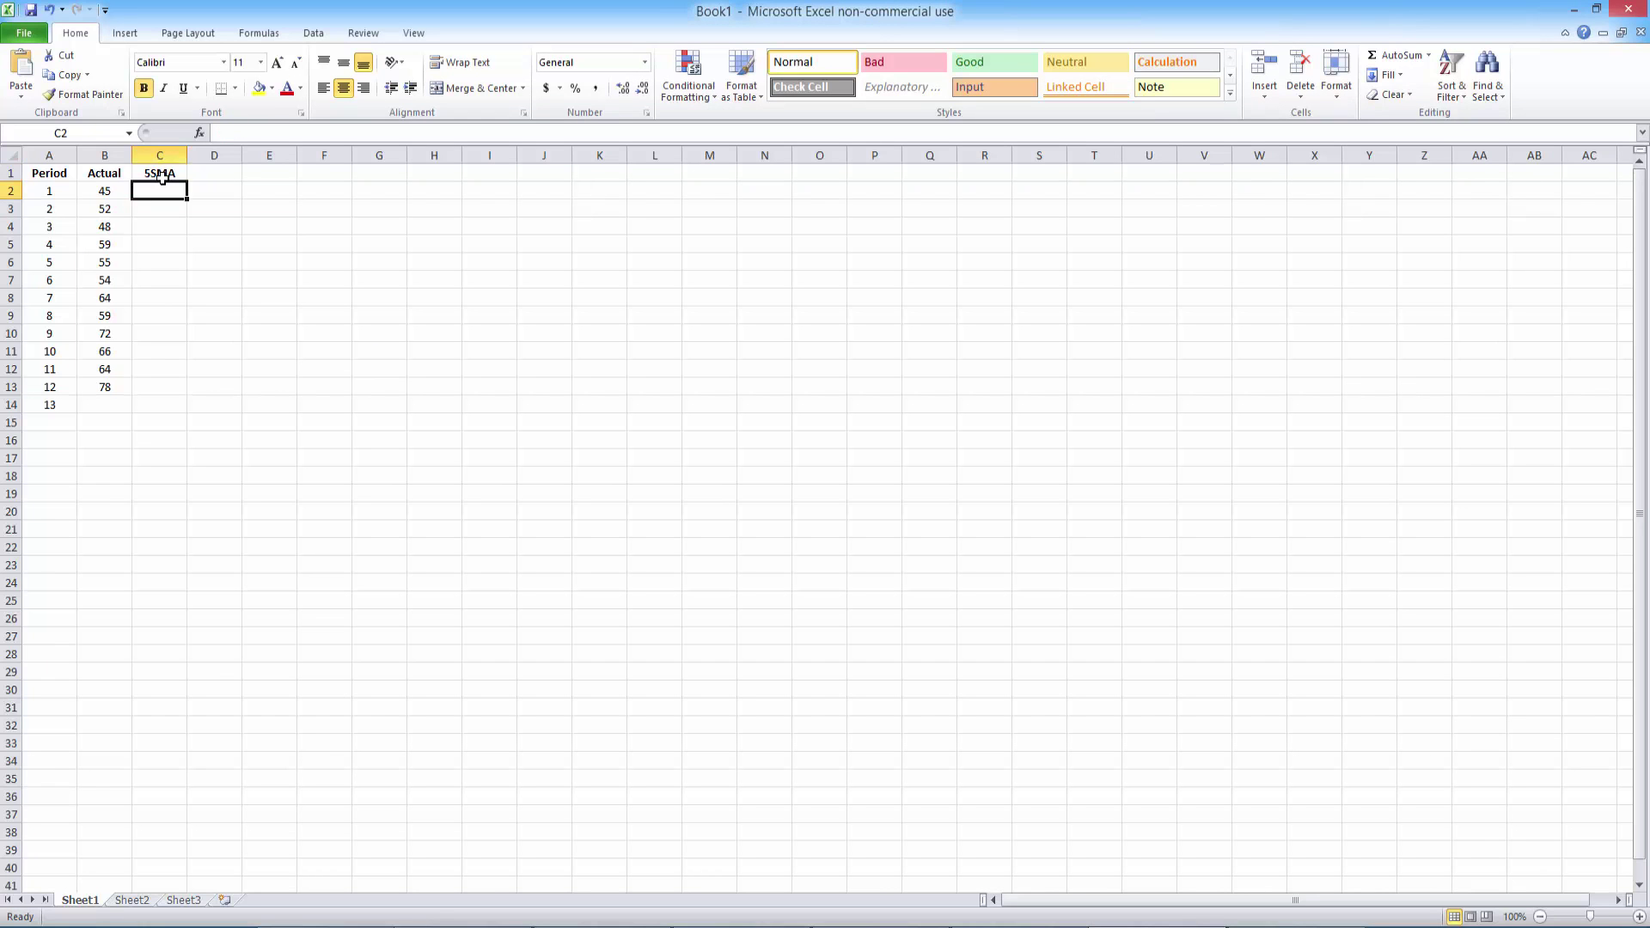
pyautogui.press('Down')
pyautogui.press('Down')
# Type a second Paint note: average actual values from periods 1 through 5 to forecast period 6.
pyautogui.click(1254, 923)
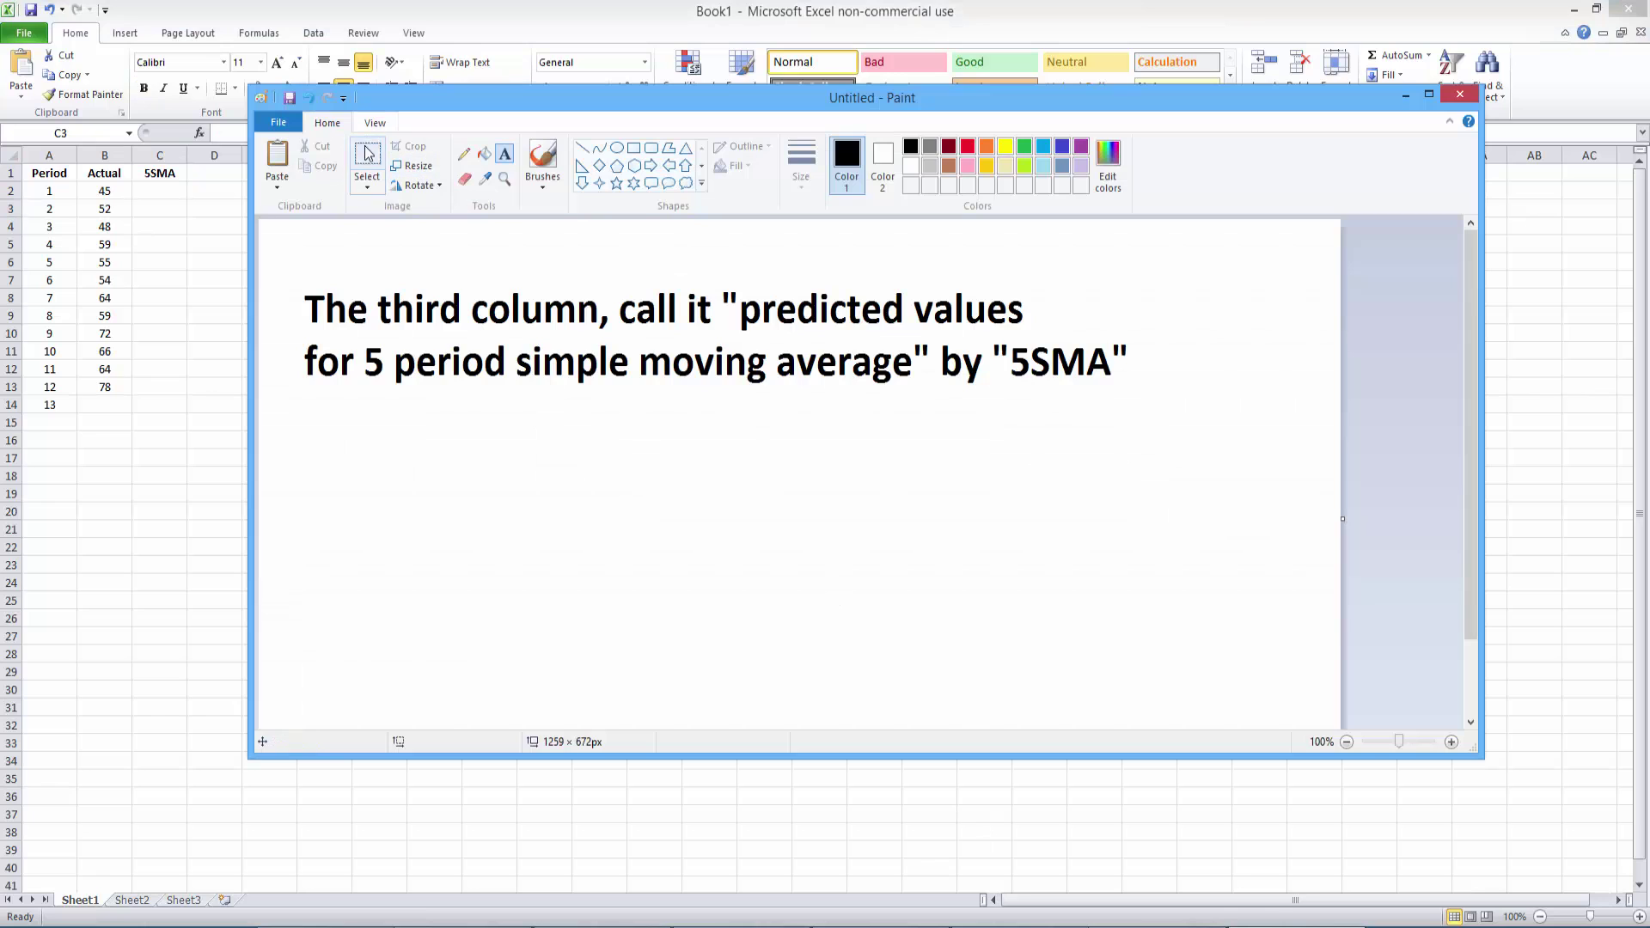
pyautogui.moveTo(326, 481); pyautogui.dragTo(1204, 687)
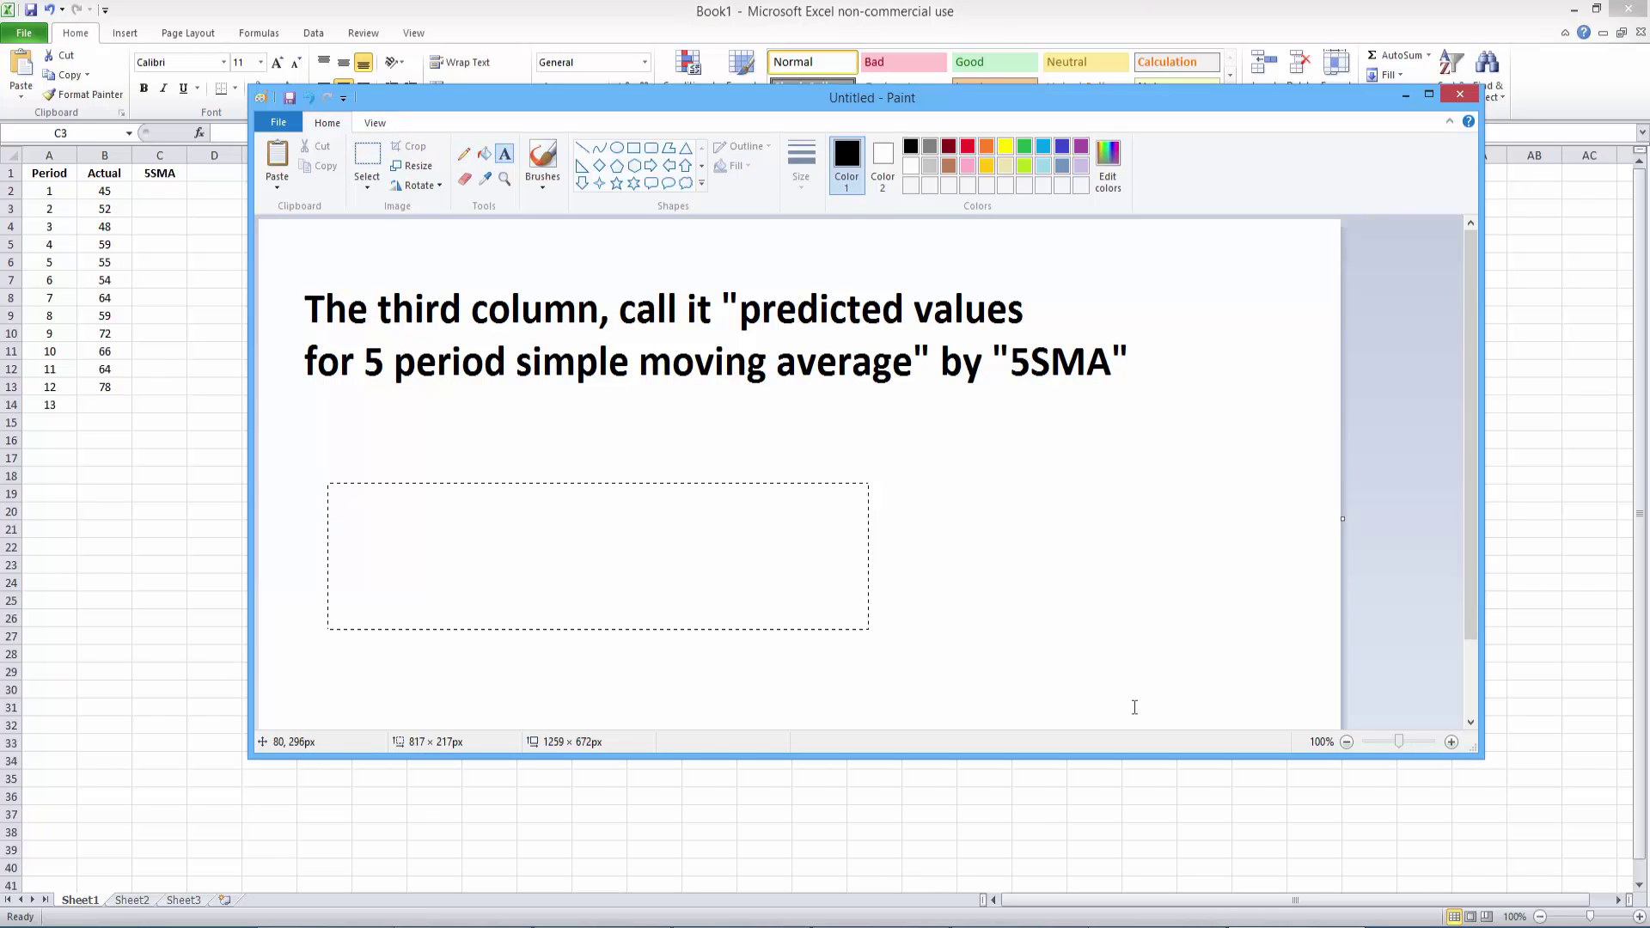
pyautogui.write('Set u')
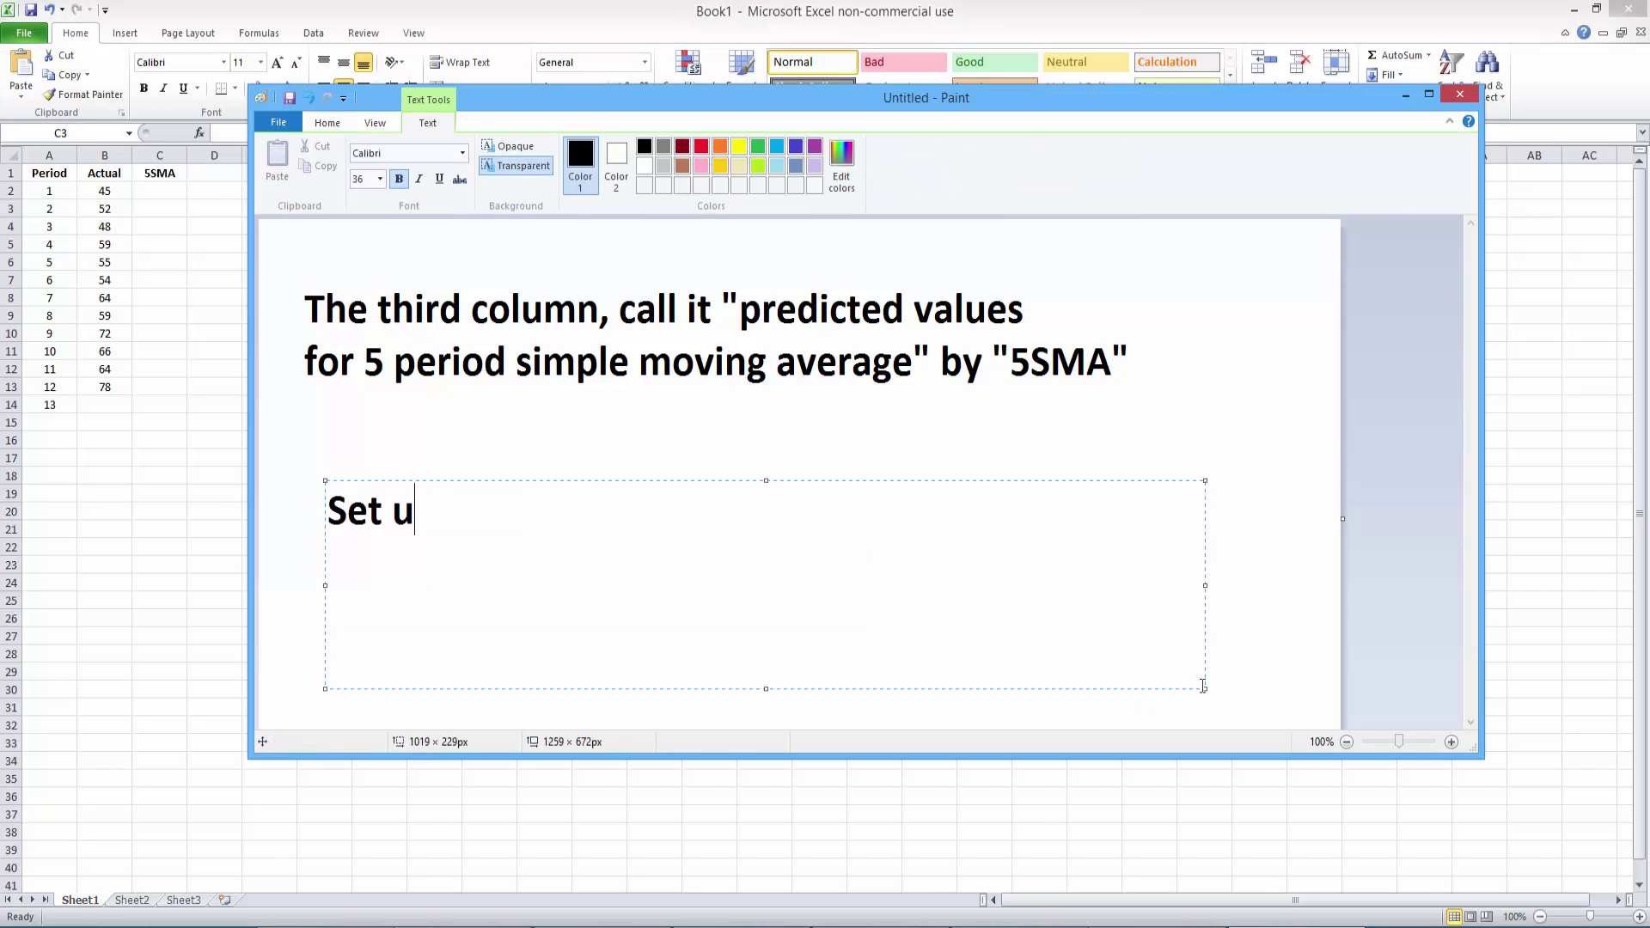
pyautogui.write('pa fo')
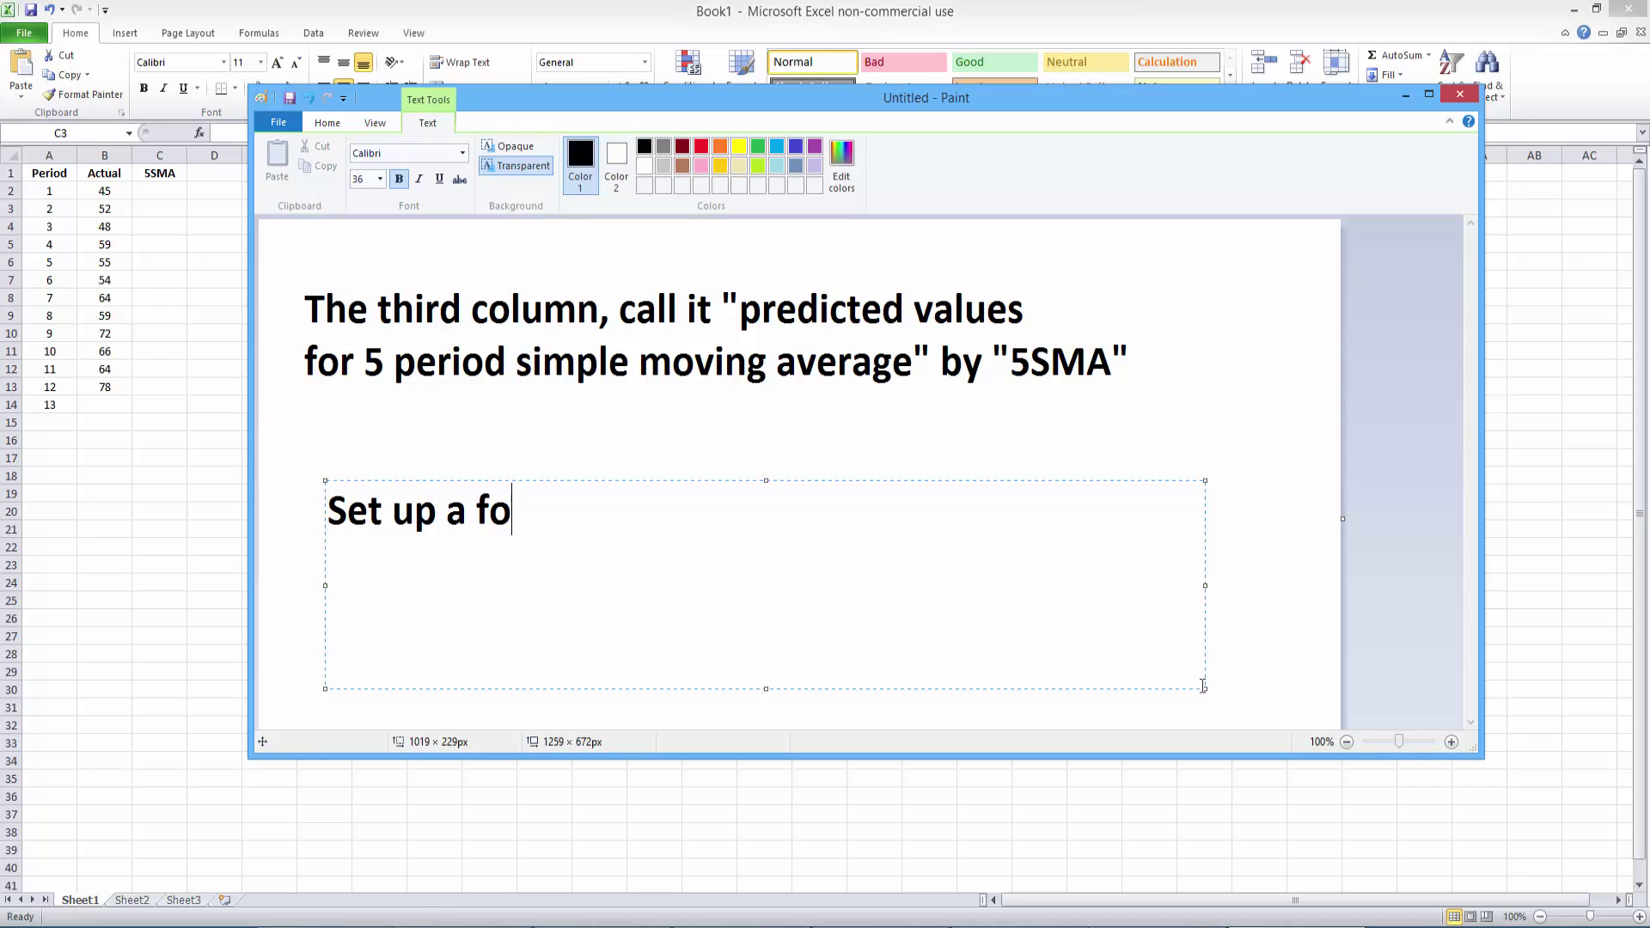
pyautogui.write('m')
pyautogui.press('BackSpace')
pyautogui.write('rmula ')
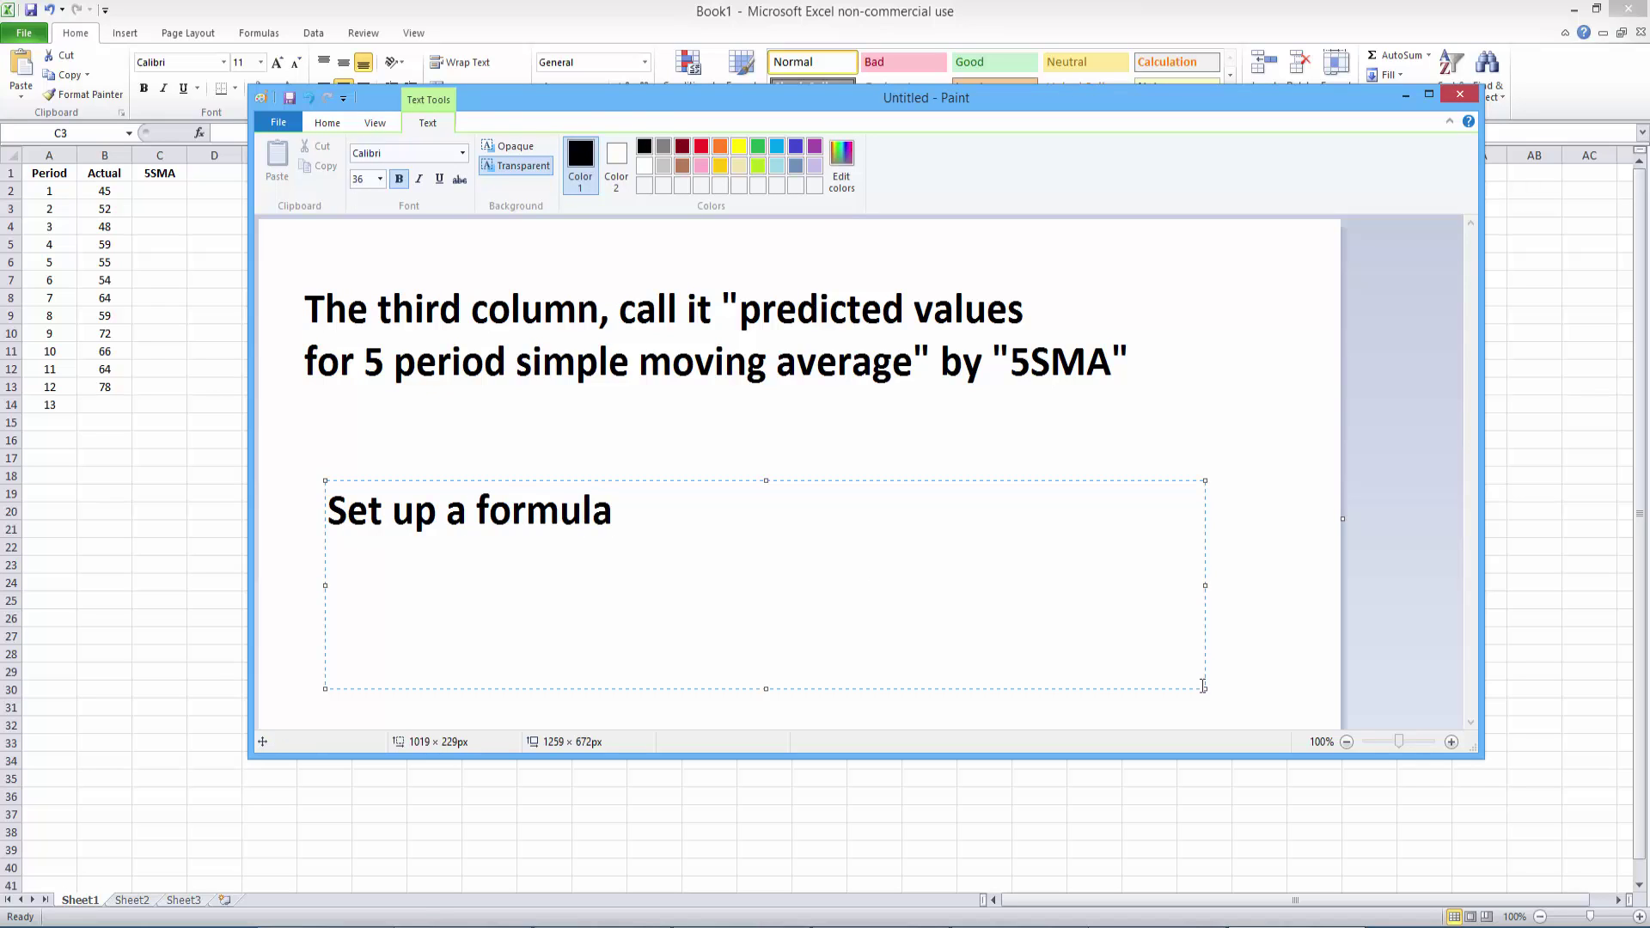
pyautogui.write('by ')
pyautogui.write('finding the')
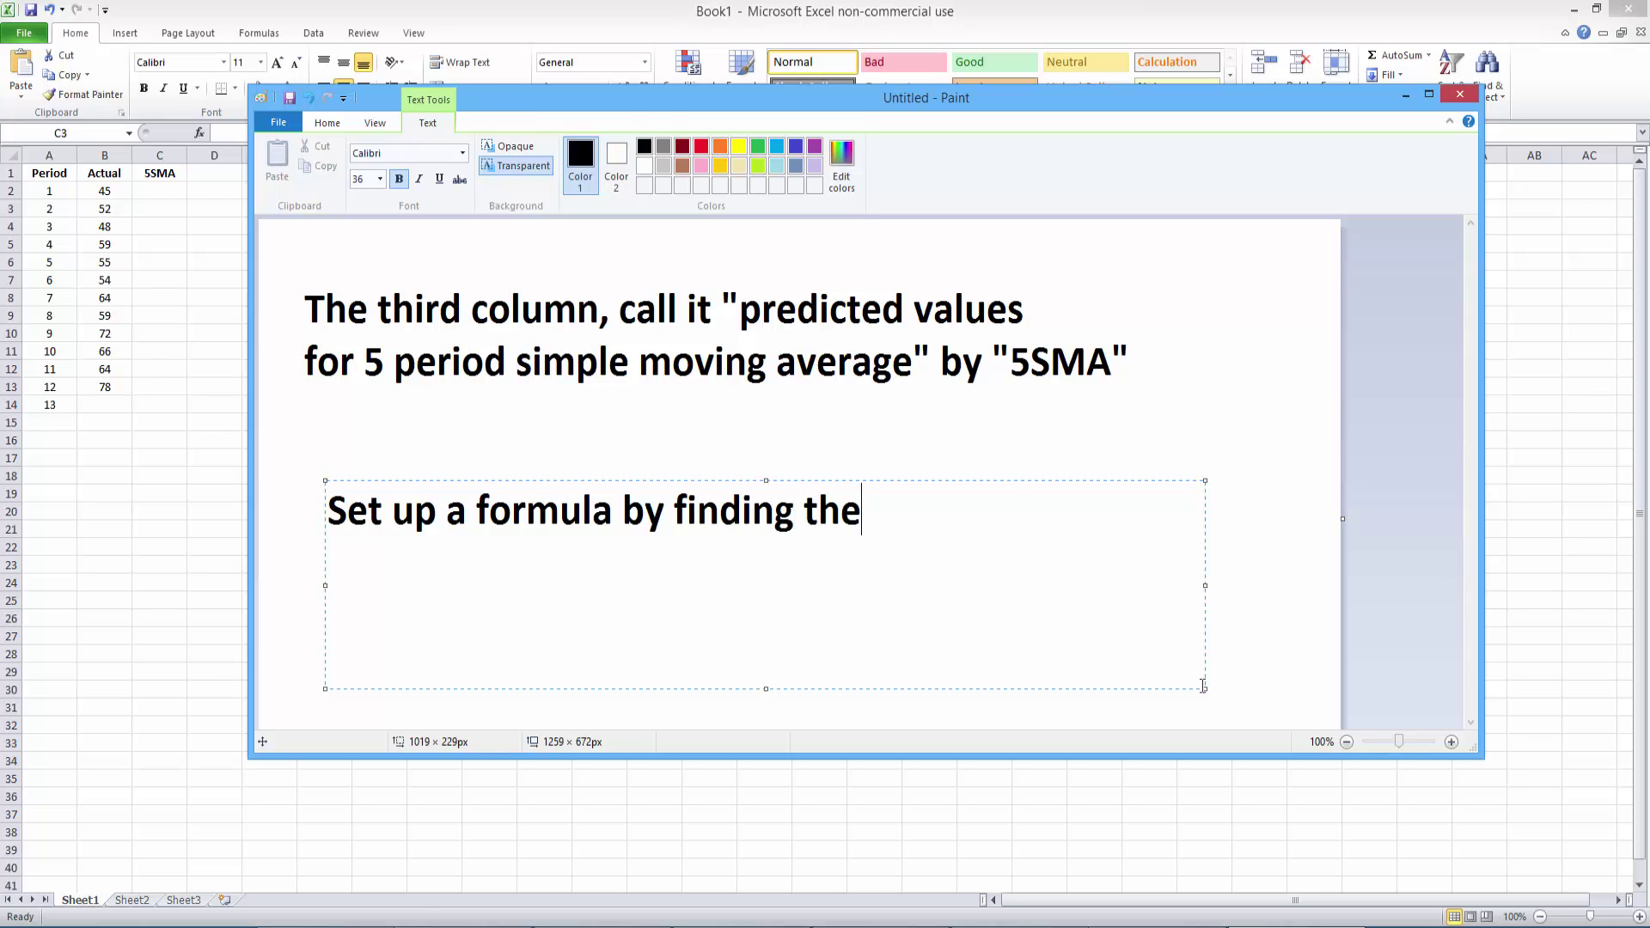
pyautogui.write(' average of')
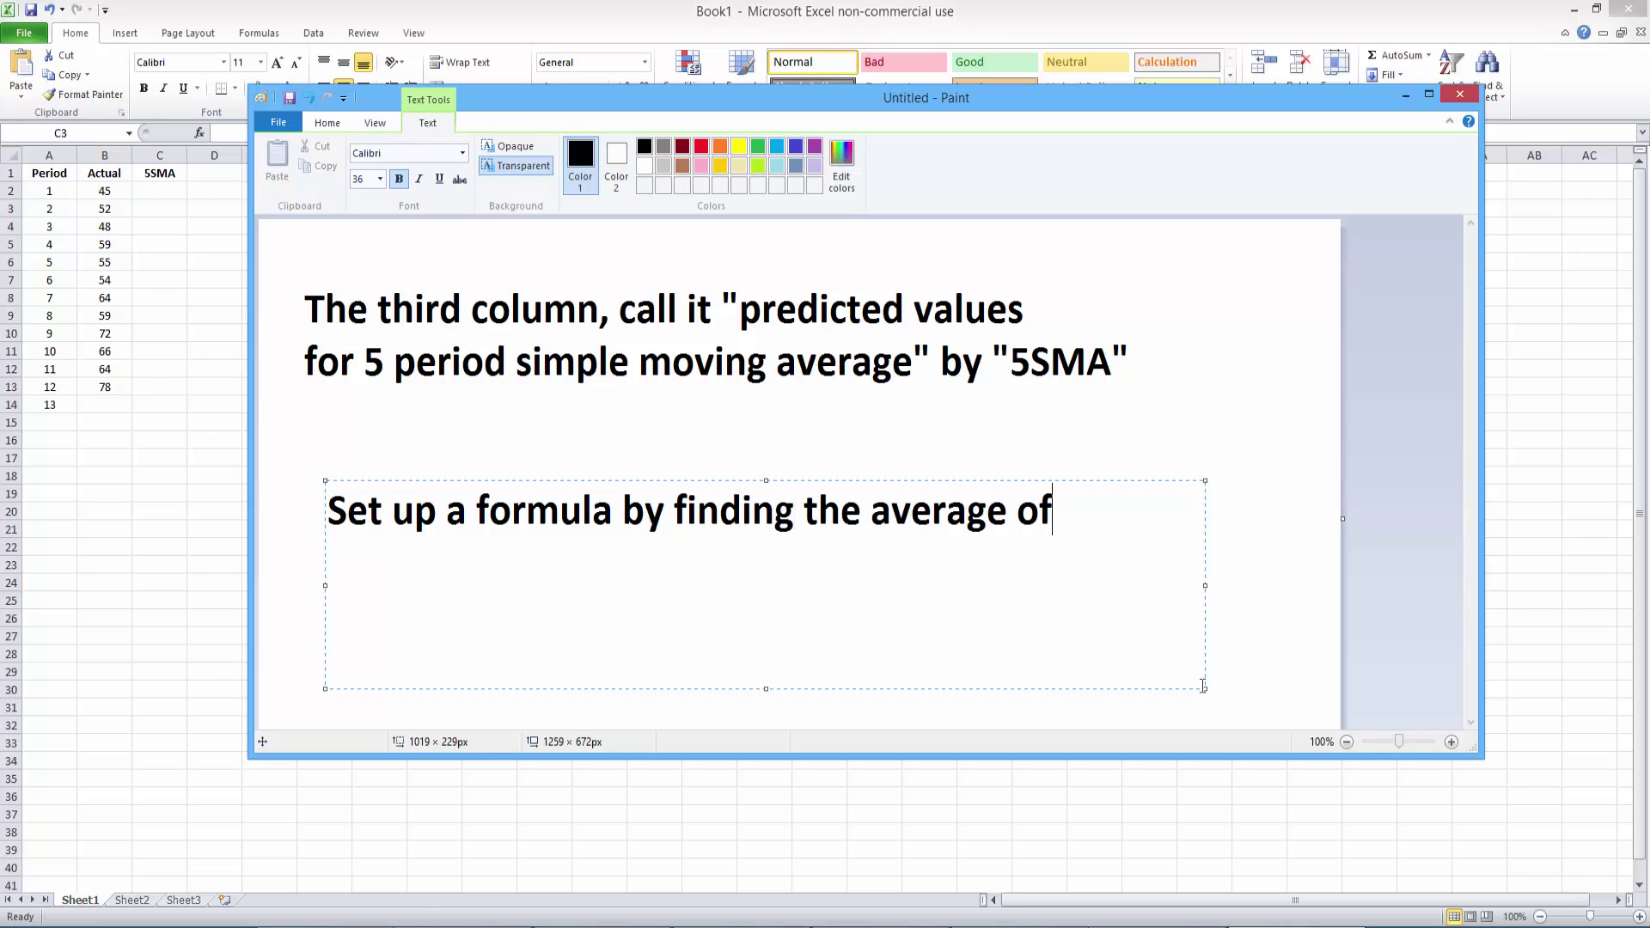
pyautogui.write(' actual')
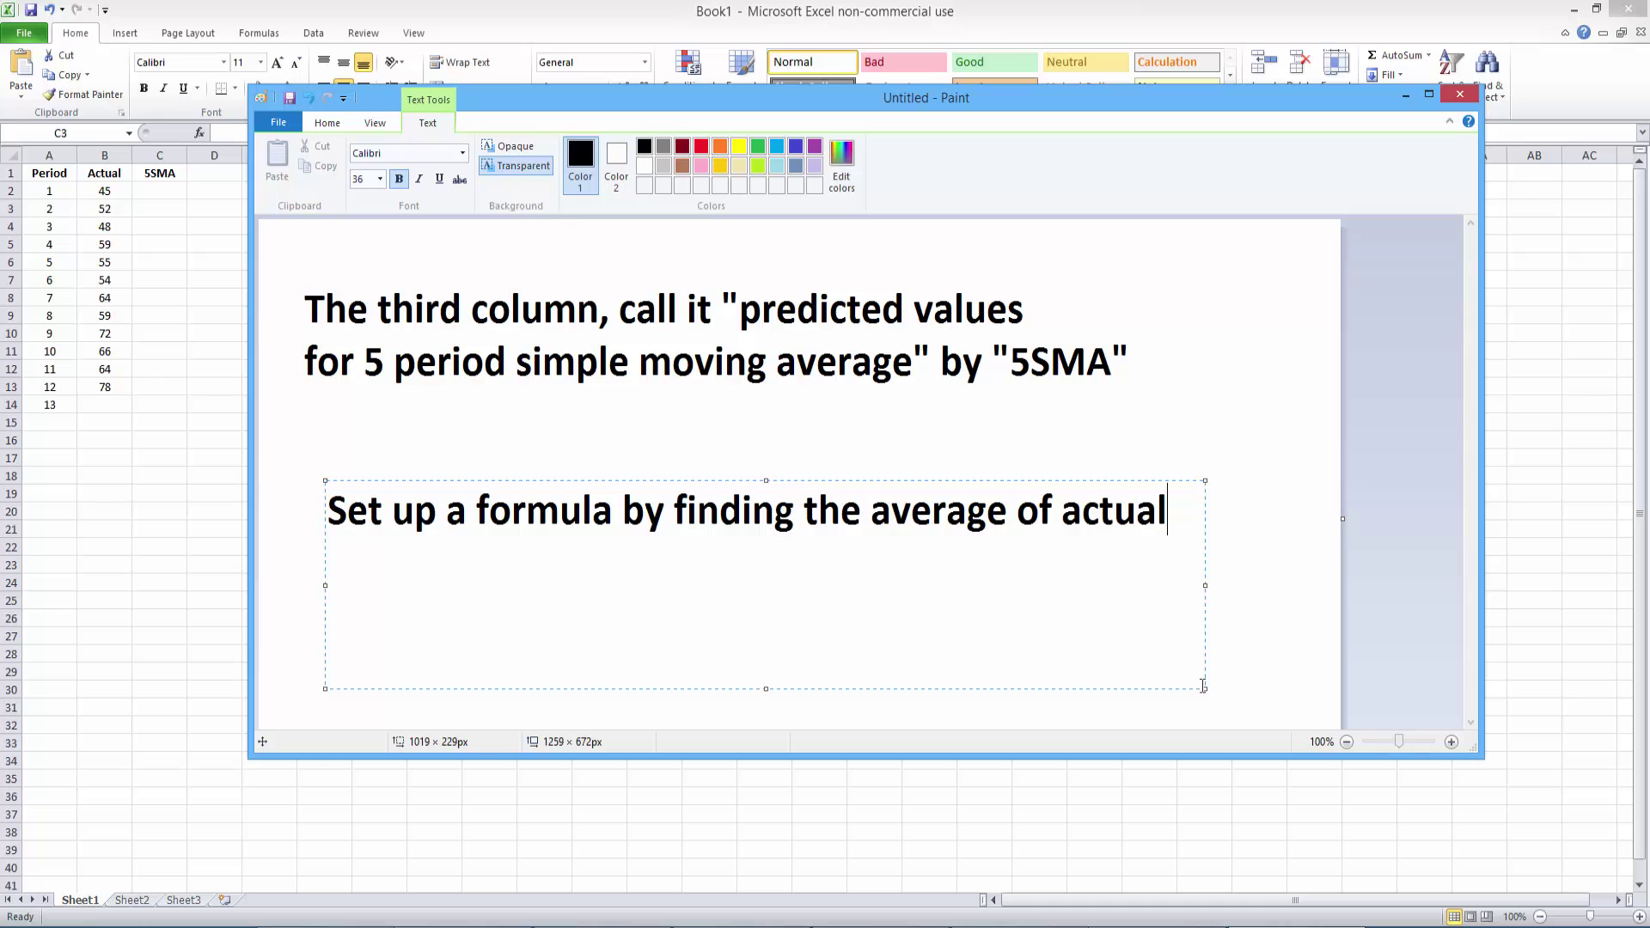
pyautogui.write(' values ')
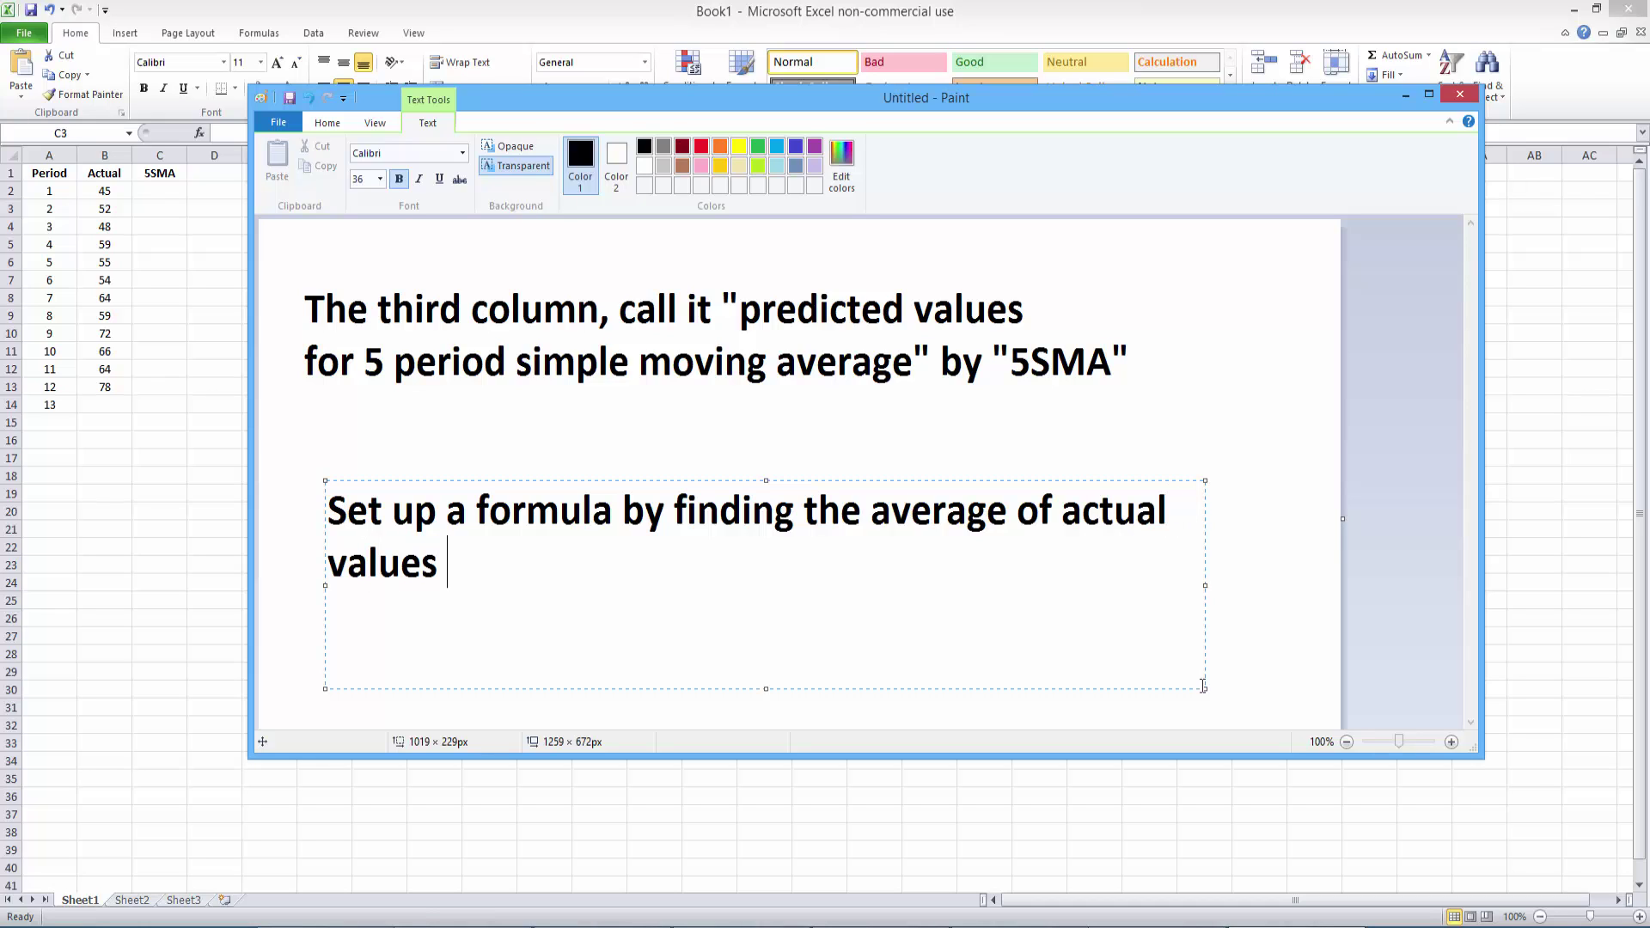
pyautogui.write('from period ')
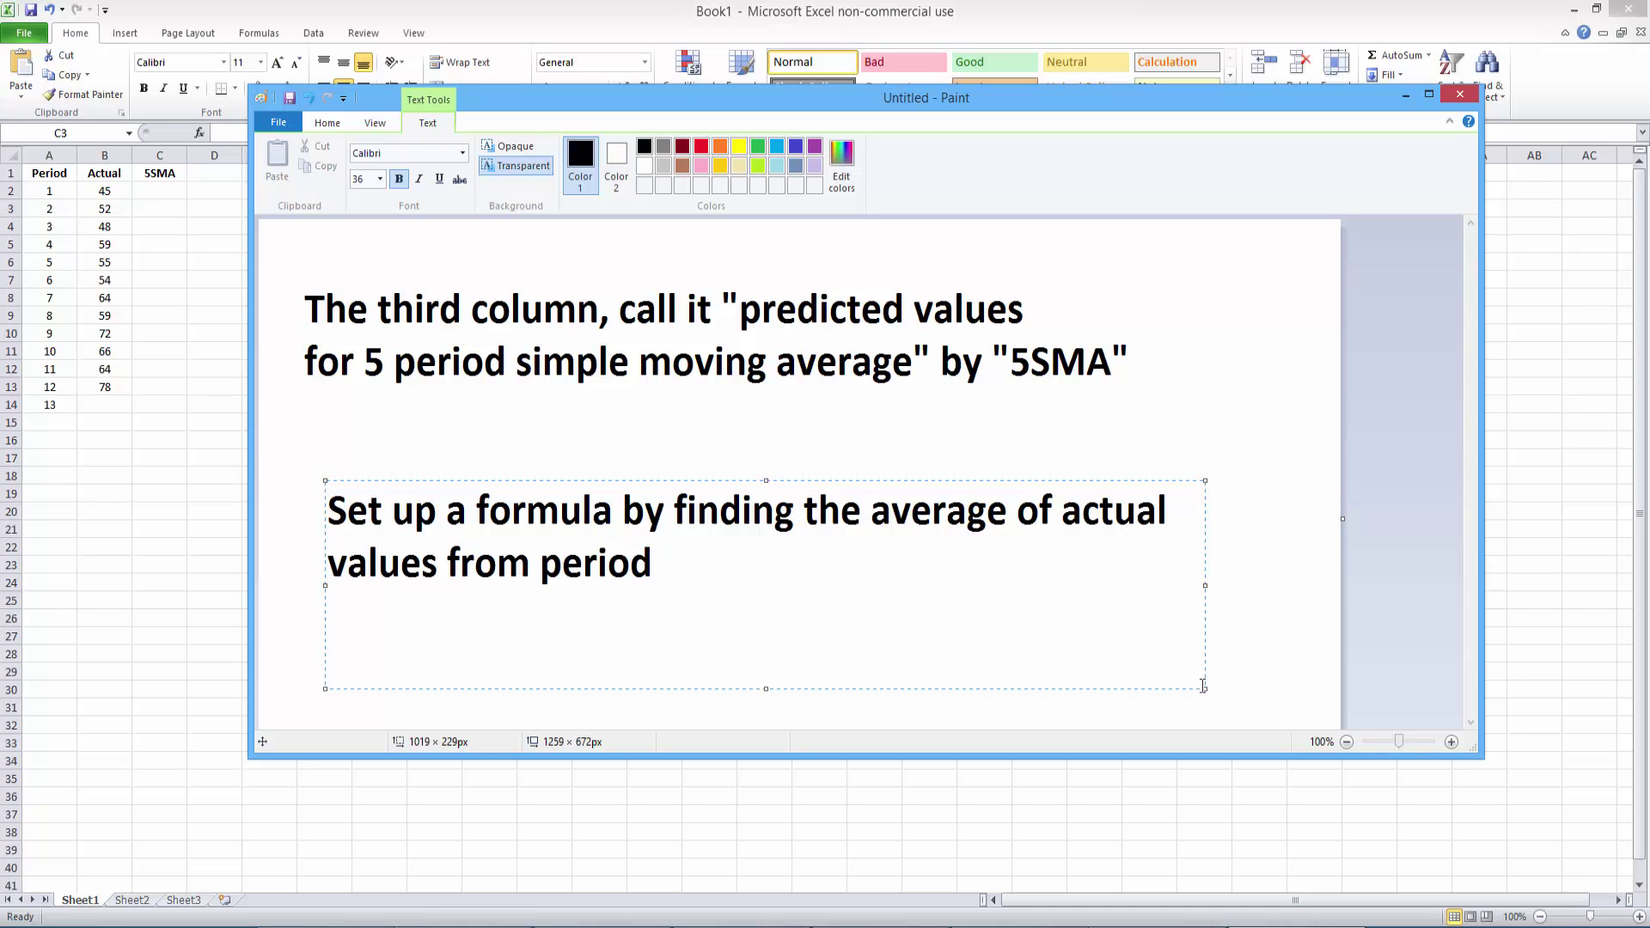
pyautogui.write('1 through pe')
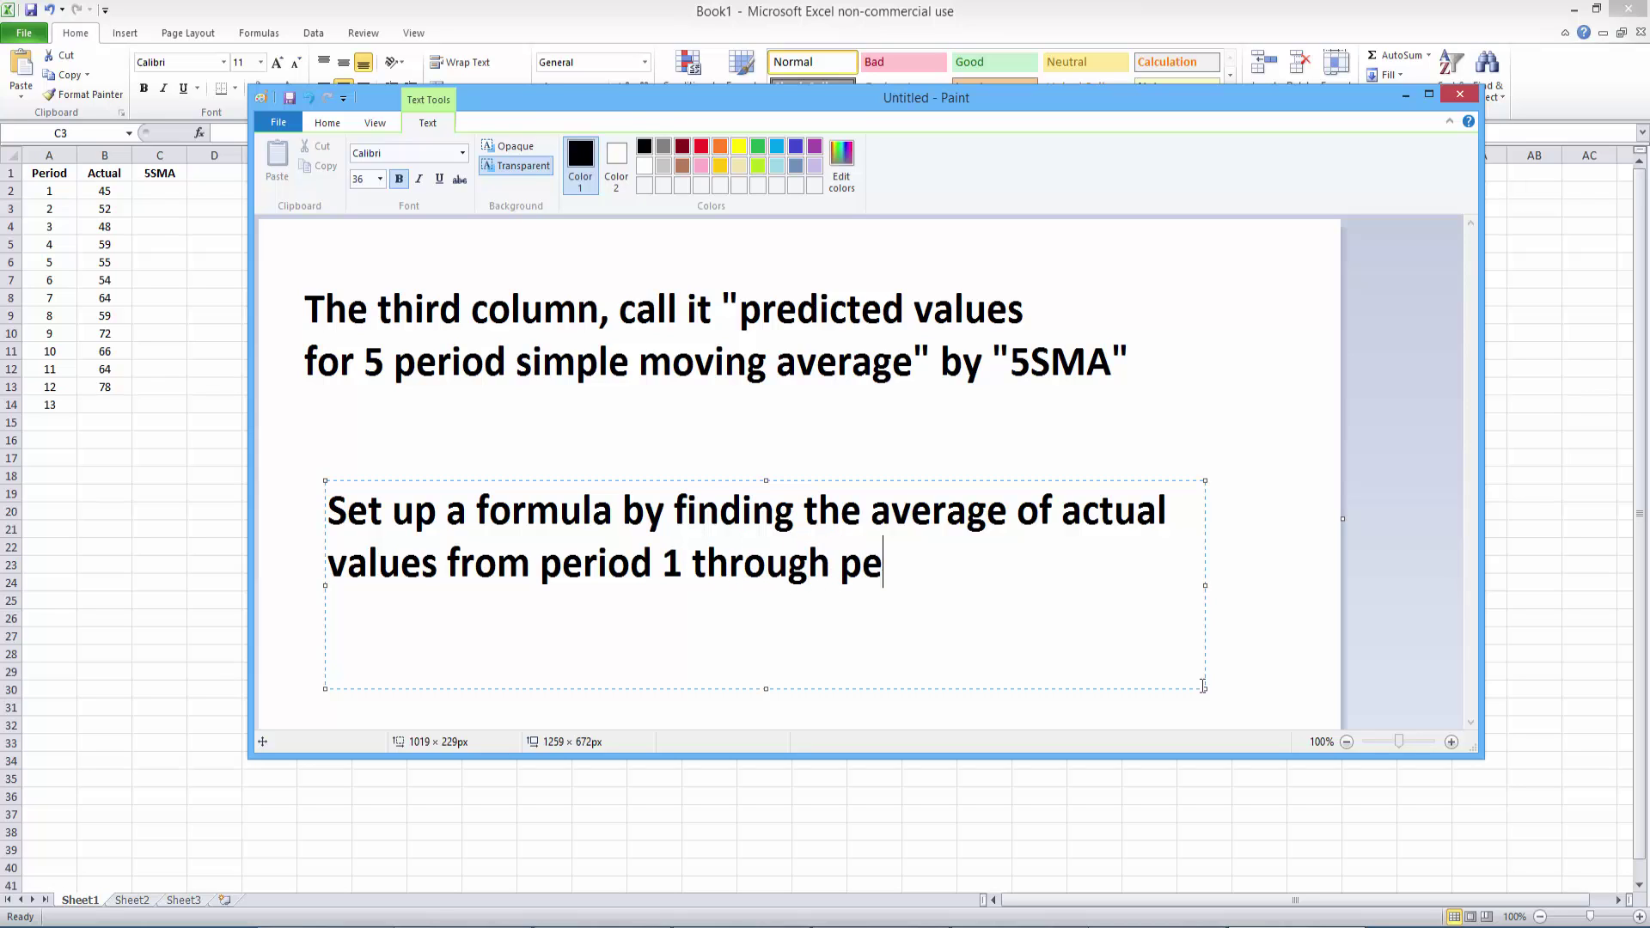
pyautogui.write('riod')
pyautogui.write(' 5 to f')
pyautogui.press('BackSpace')
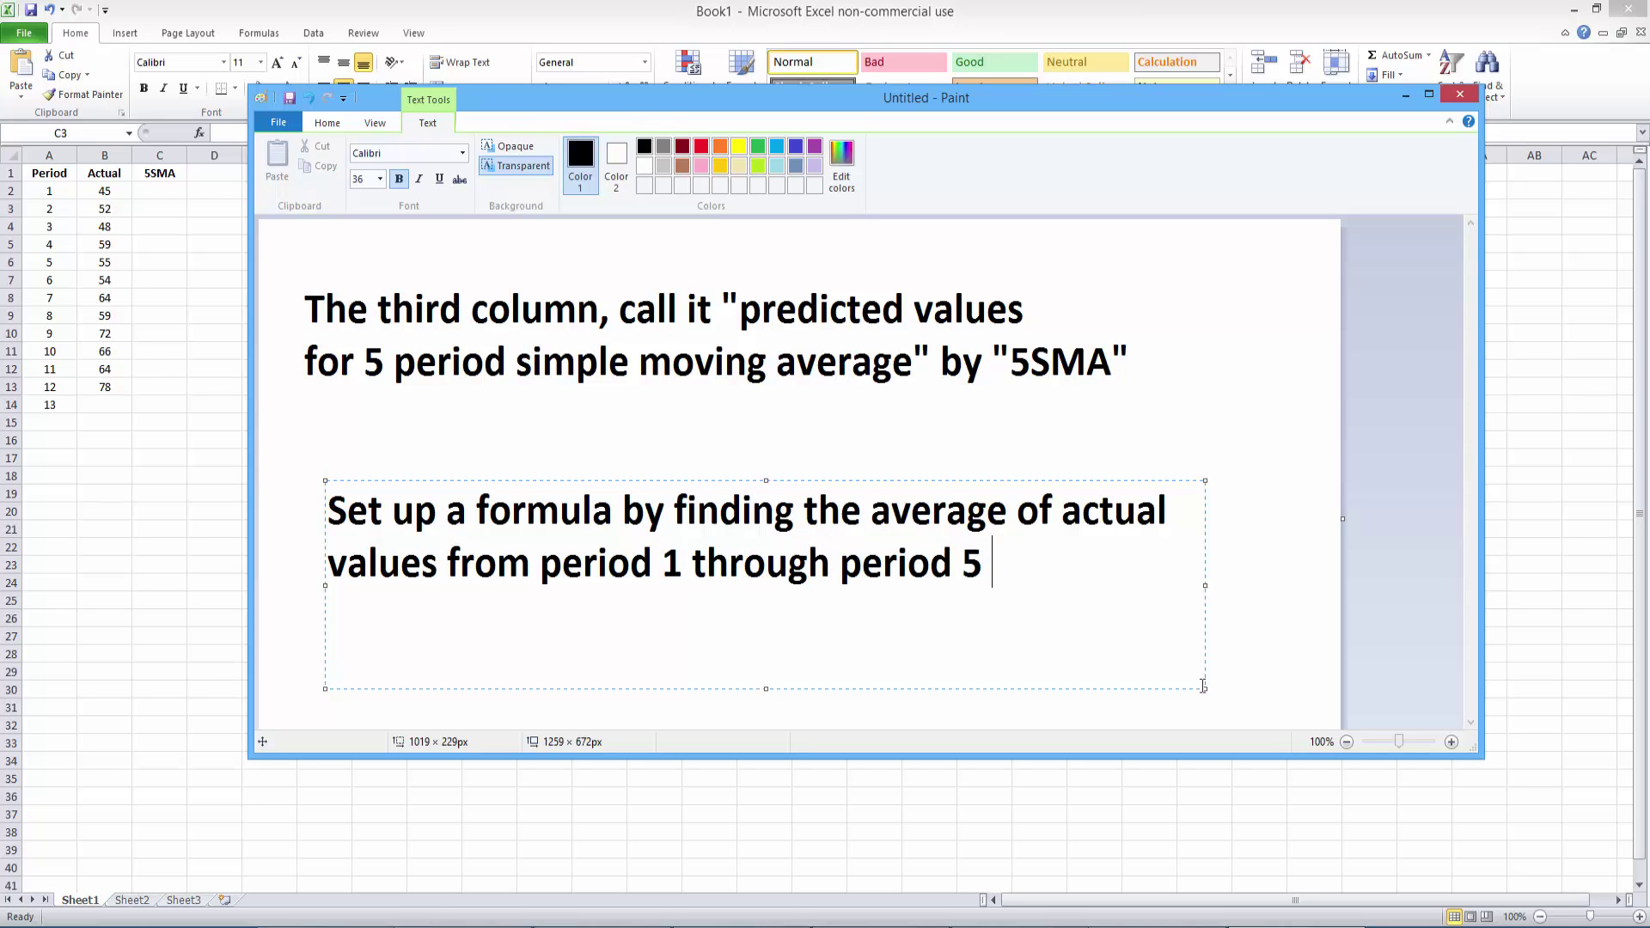
pyautogui.write('to forecast ')
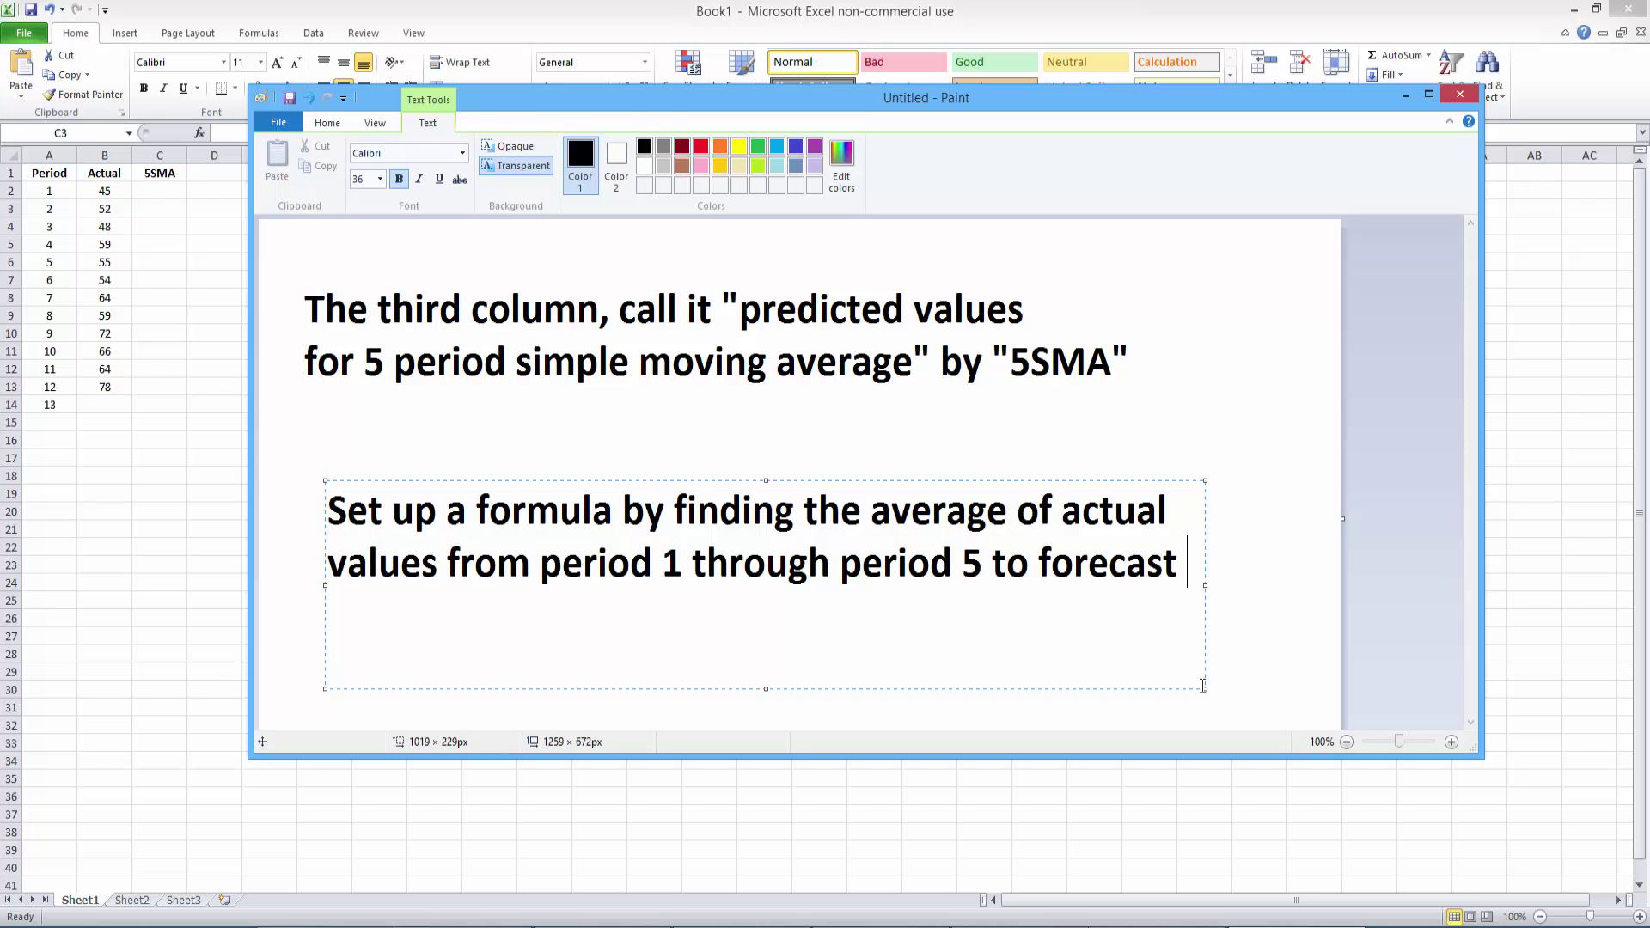
pyautogui.write('perio')
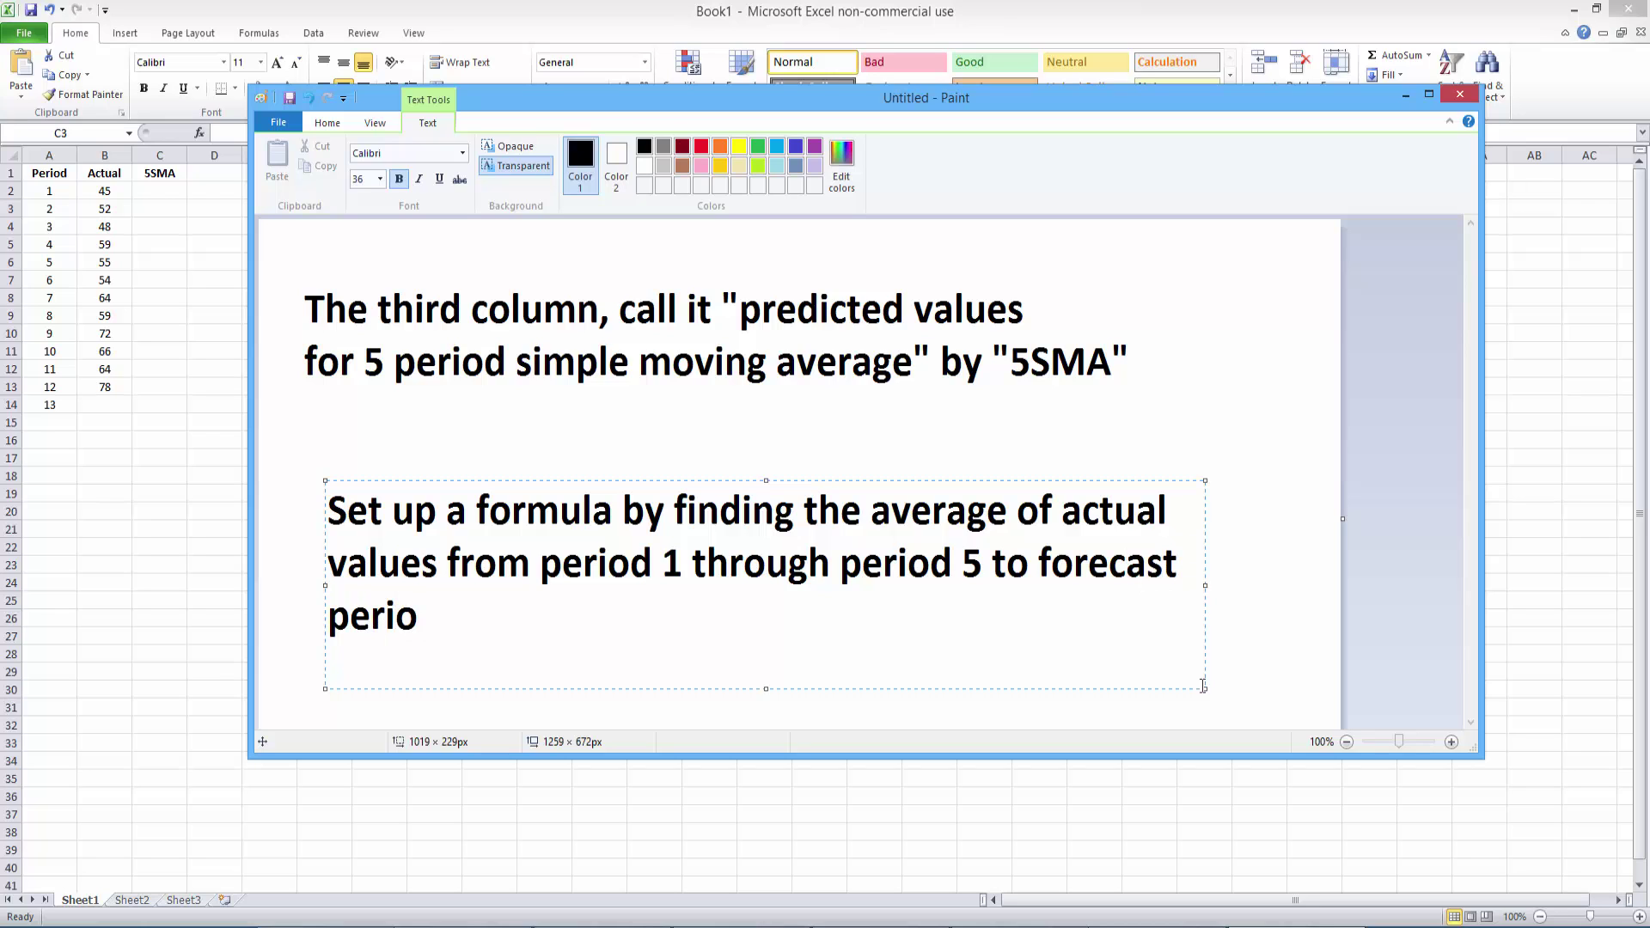
pyautogui.write('d 6')
# Enter =AVERAGE(B2:B6) in Excel cell C7, forecasting 51.8 for period 6.
pyautogui.hotkey('alt', 'Tab')
pyautogui.press('Return')
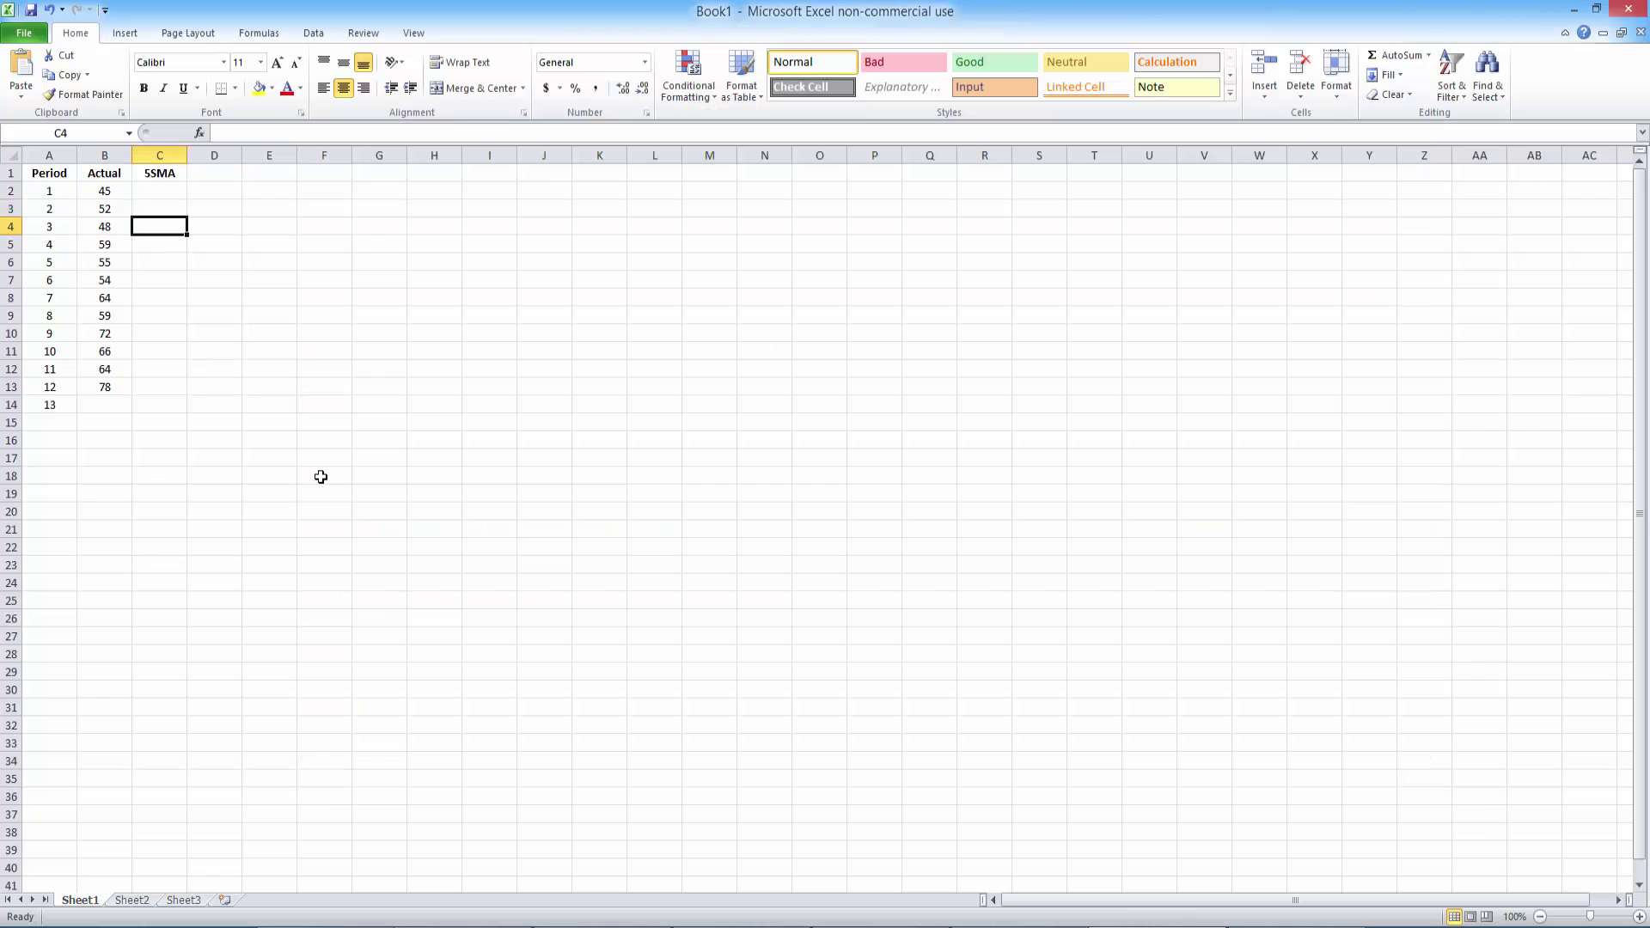
pyautogui.press('Down')
pyautogui.press('Down')
pyautogui.press('Down')
pyautogui.write('=')
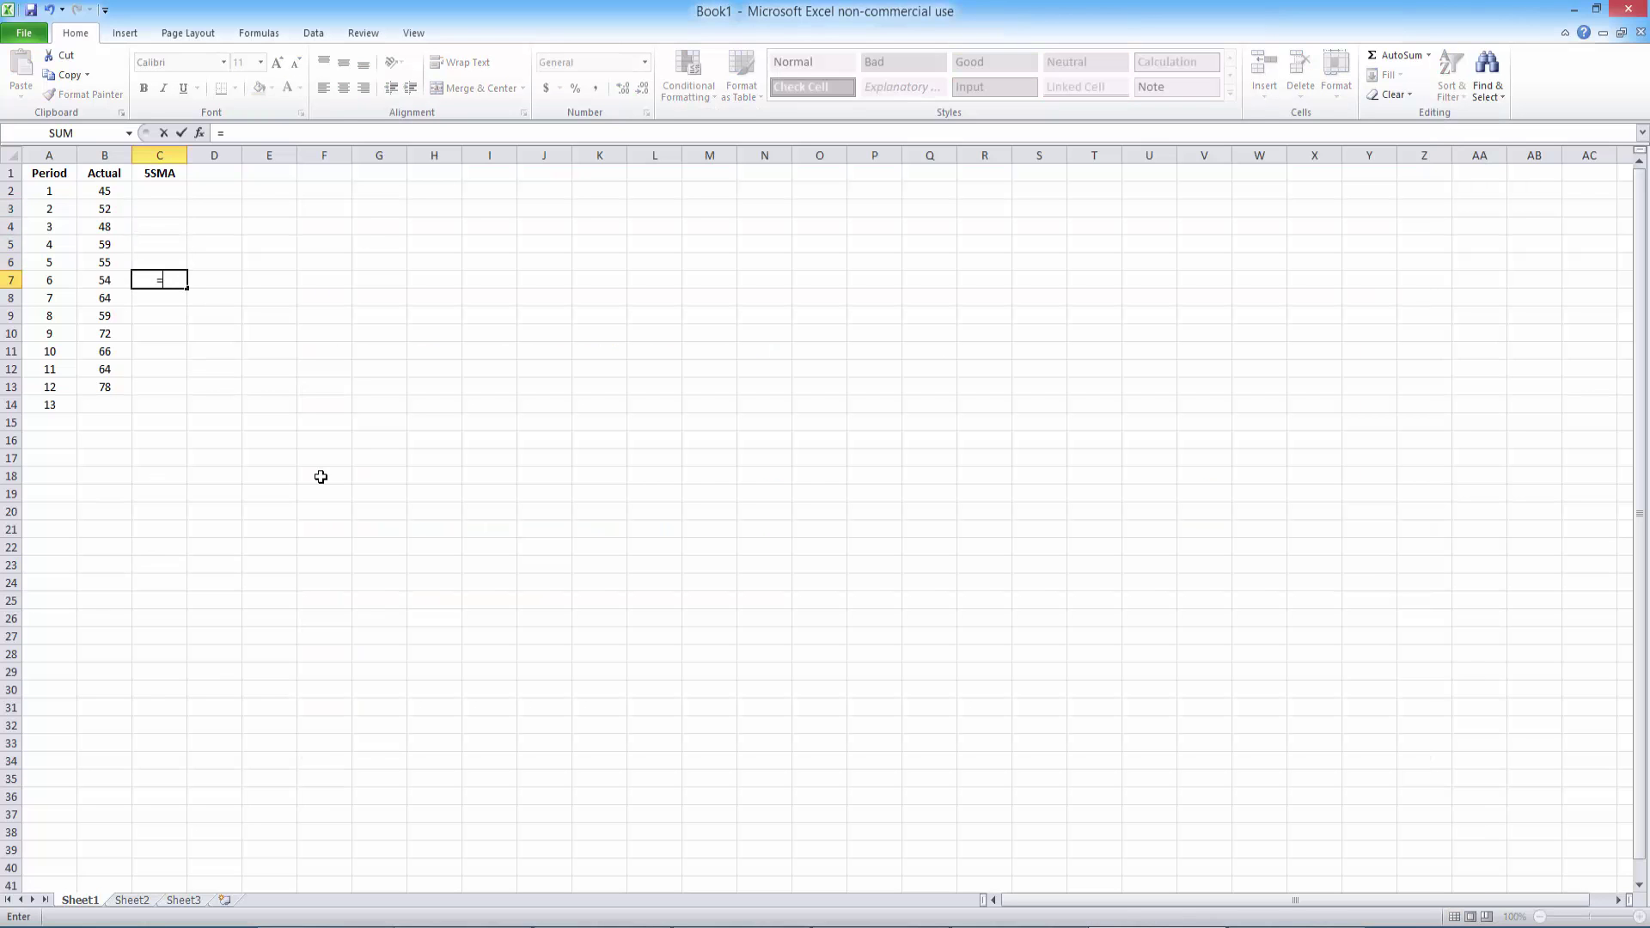
pyautogui.write('average')
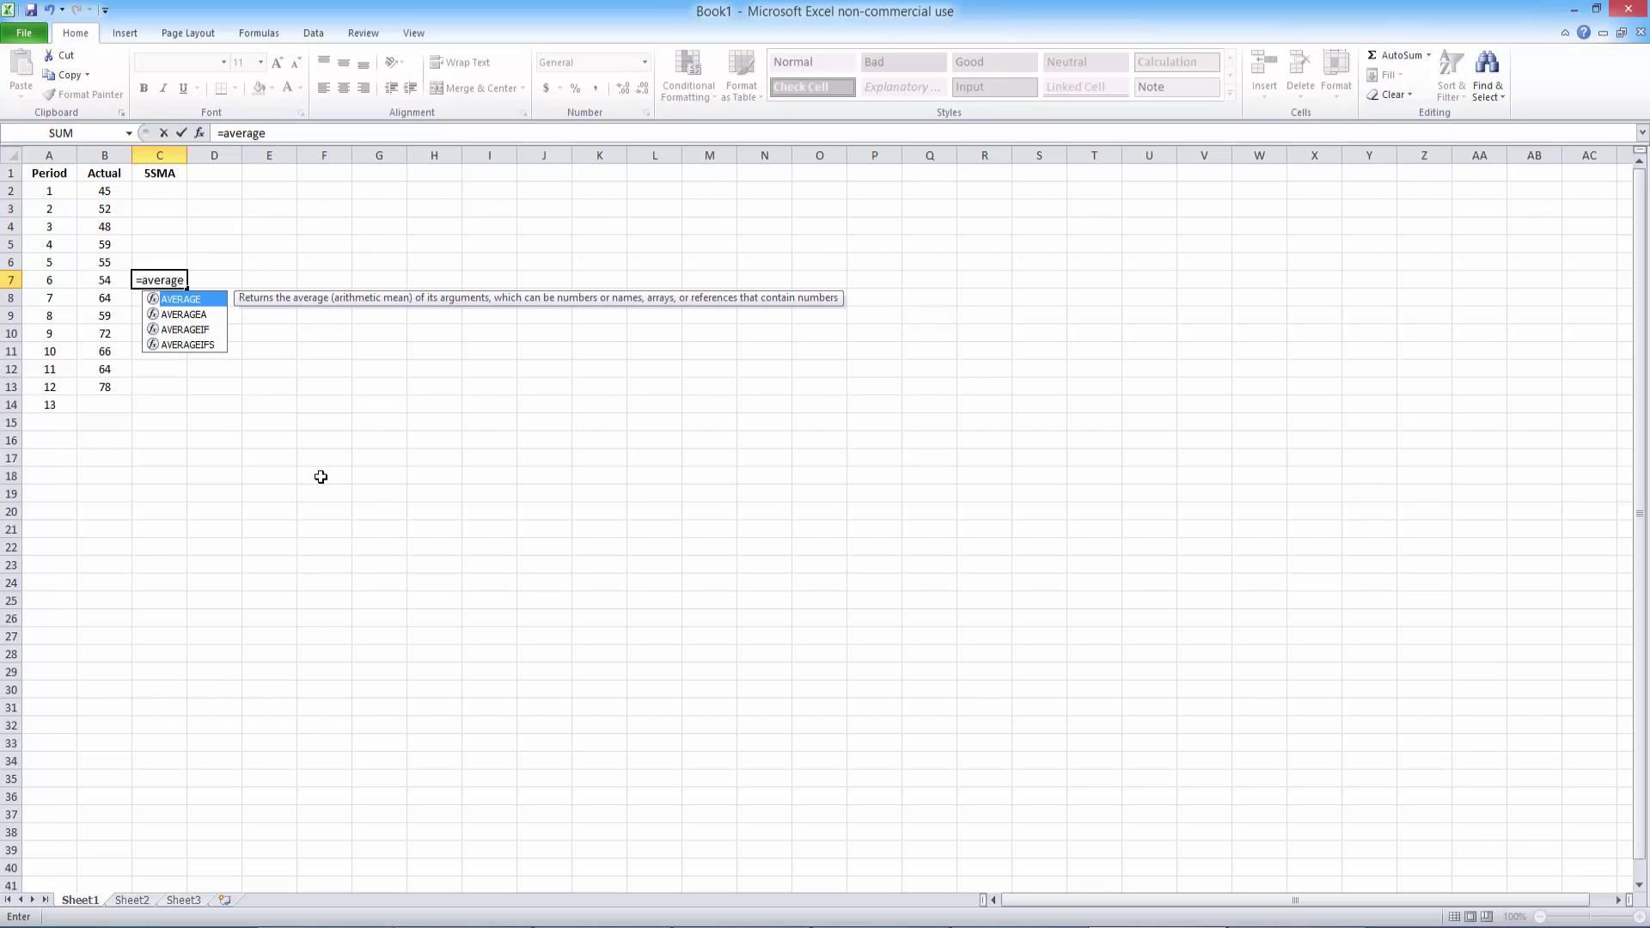
pyautogui.write('(')
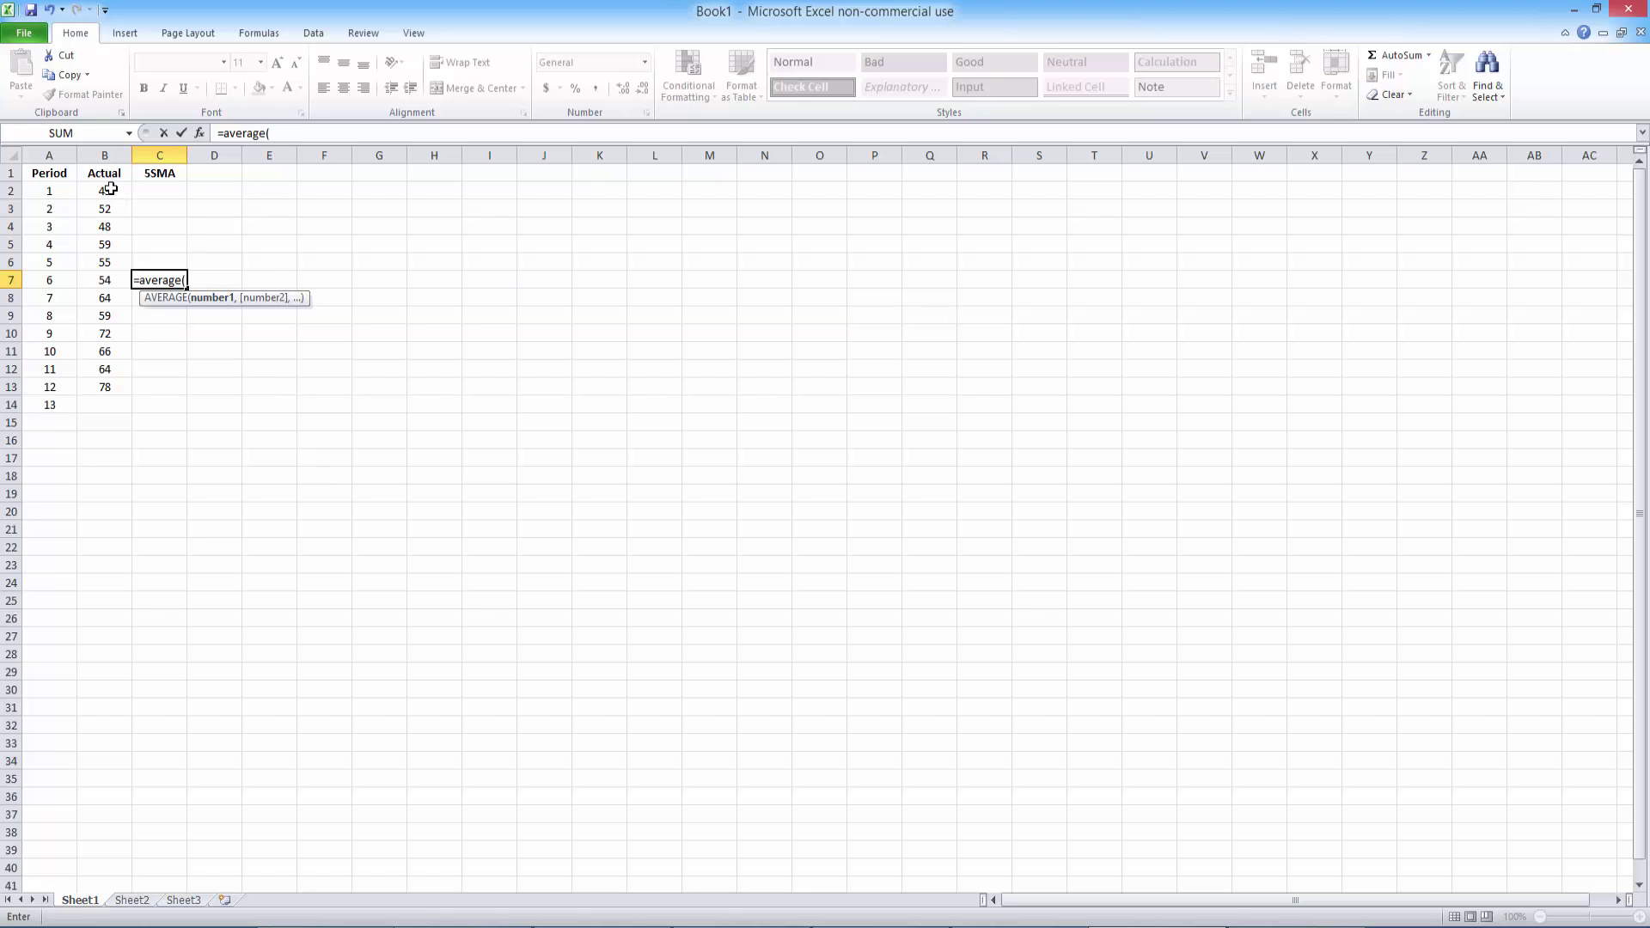
pyautogui.moveTo(111, 188); pyautogui.dragTo(112, 261)
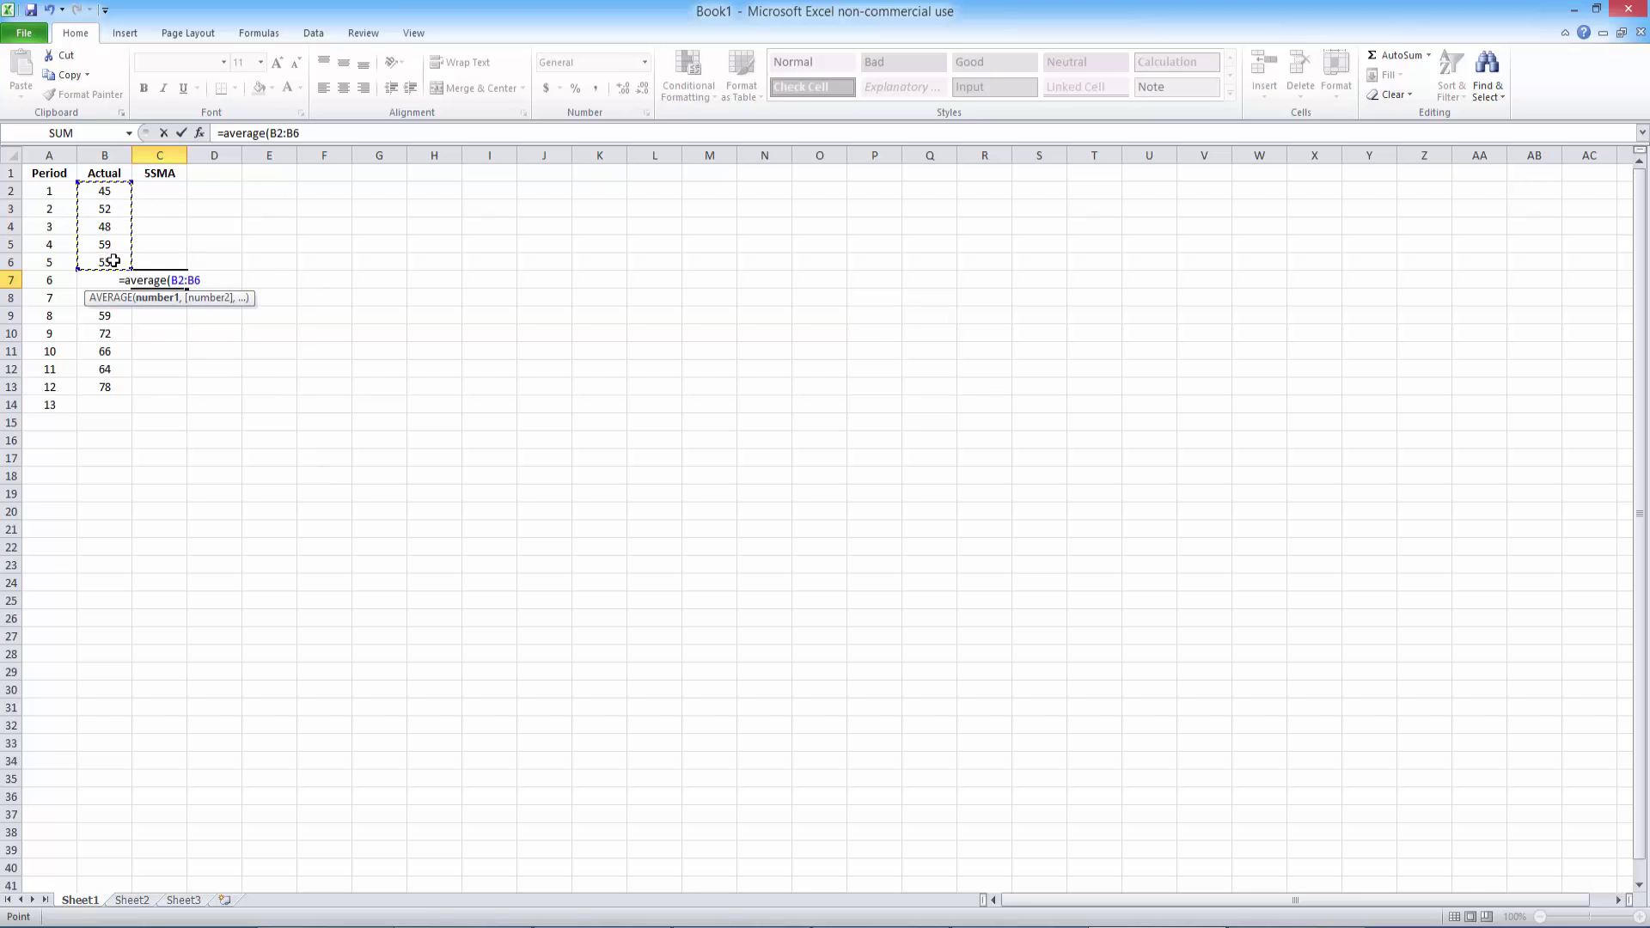
pyautogui.press('Return')
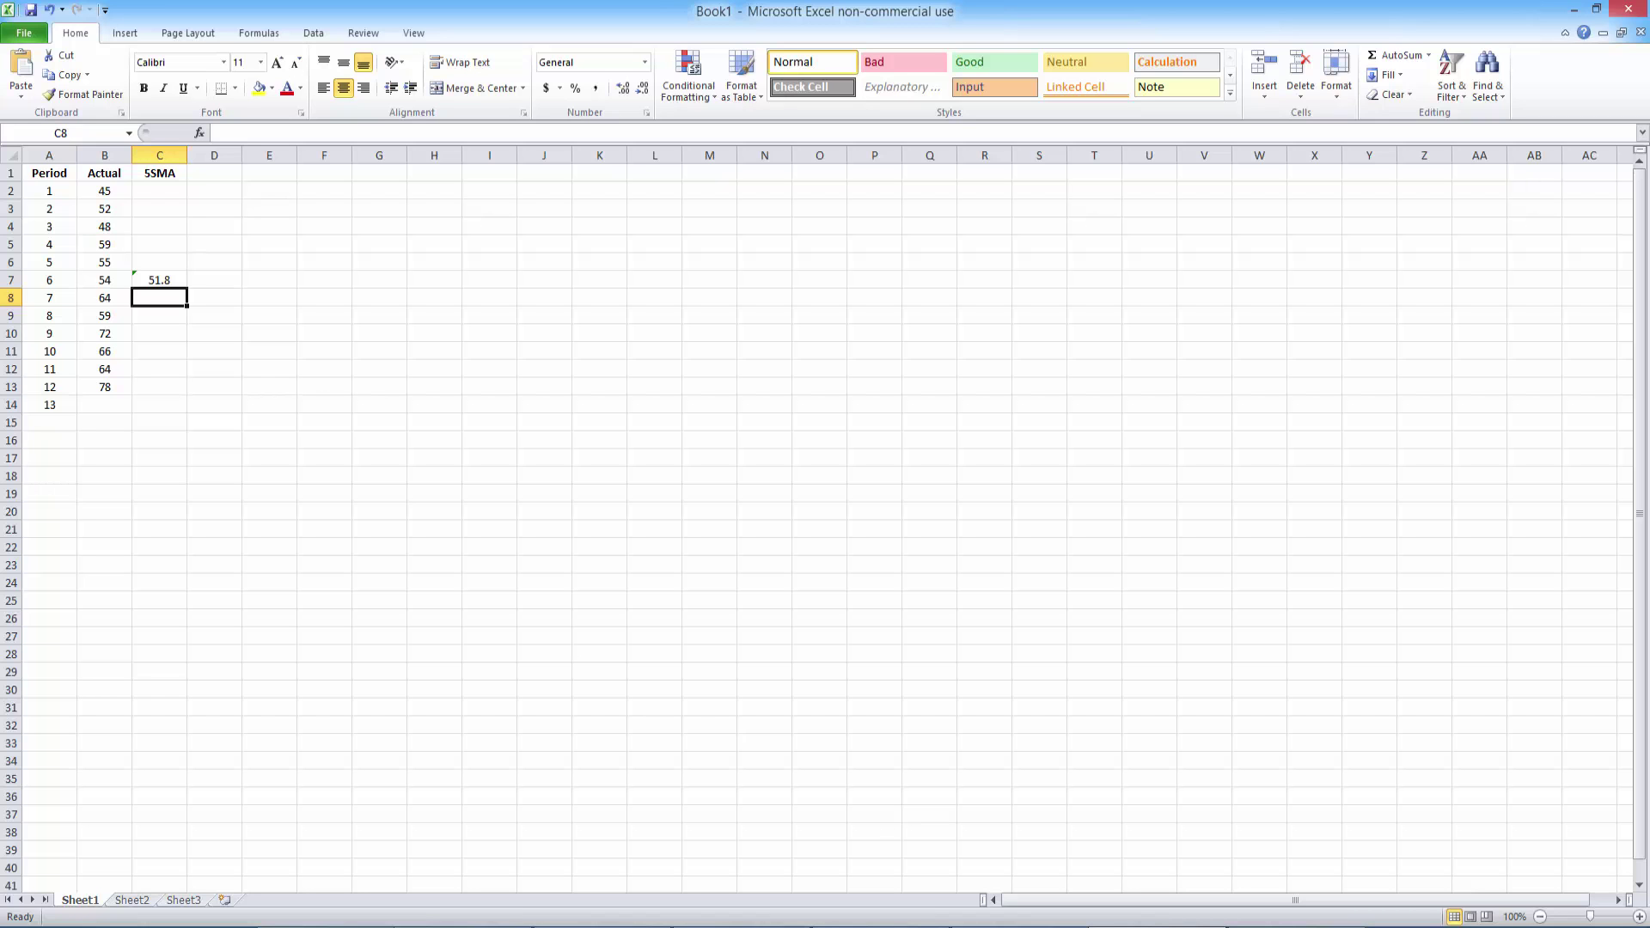
pyautogui.hotkey('alt', 'Tab')
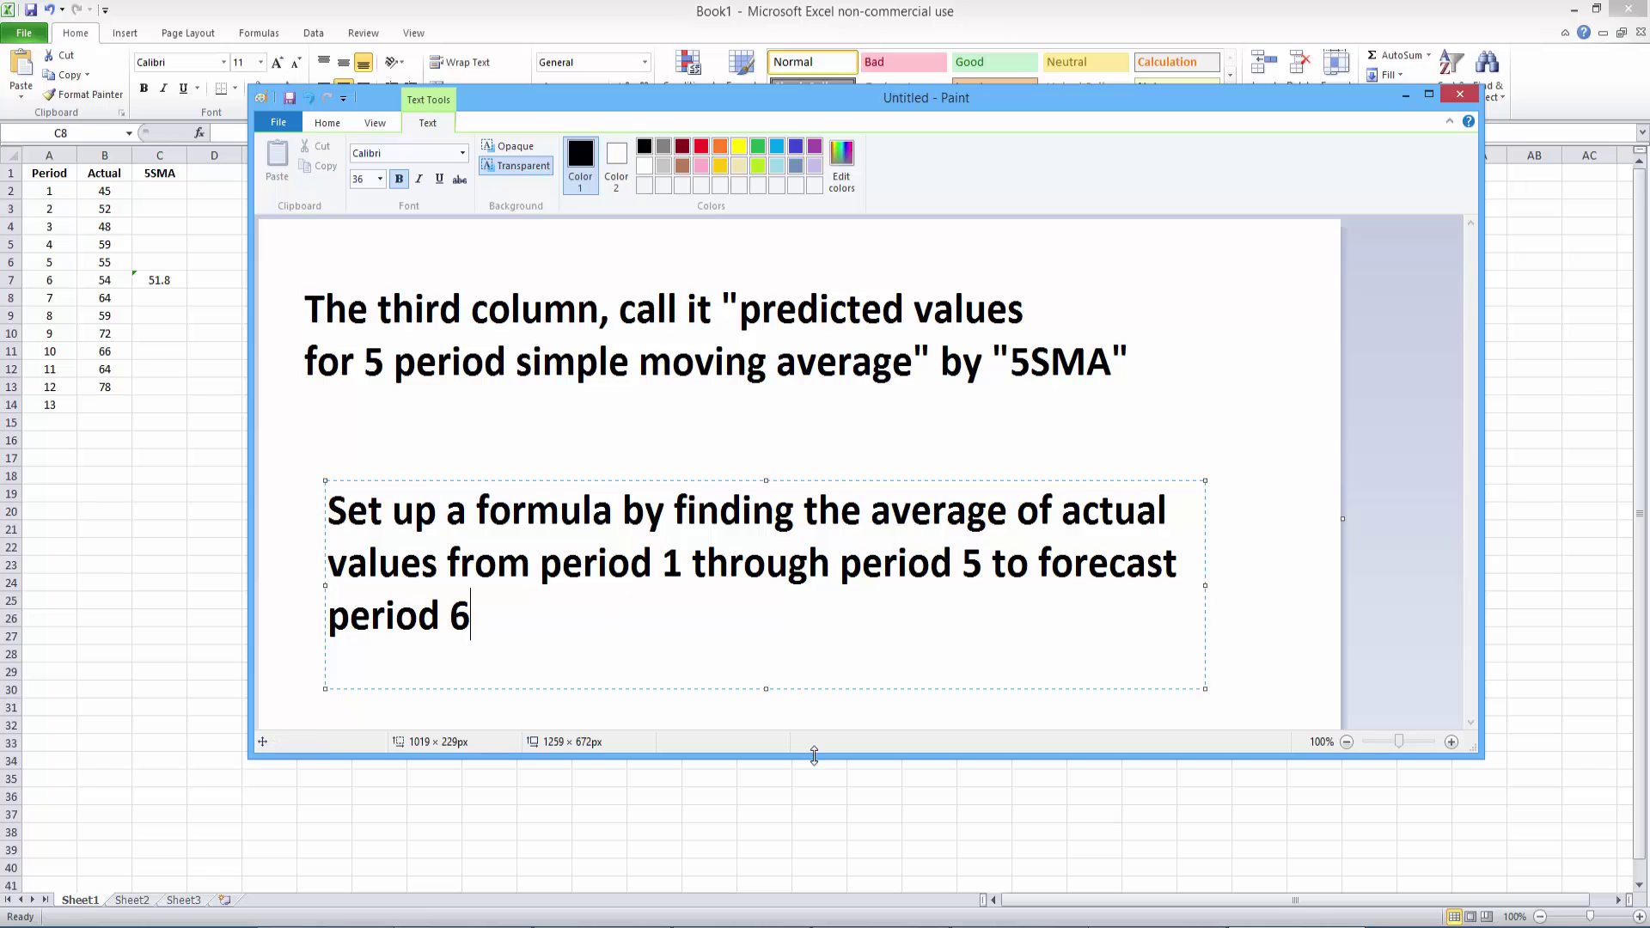
# Enlarge the Paint window and delete the top instruction text block.
pyautogui.moveTo(815, 758); pyautogui.dragTo(815, 866)
pyautogui.click(766, 713)
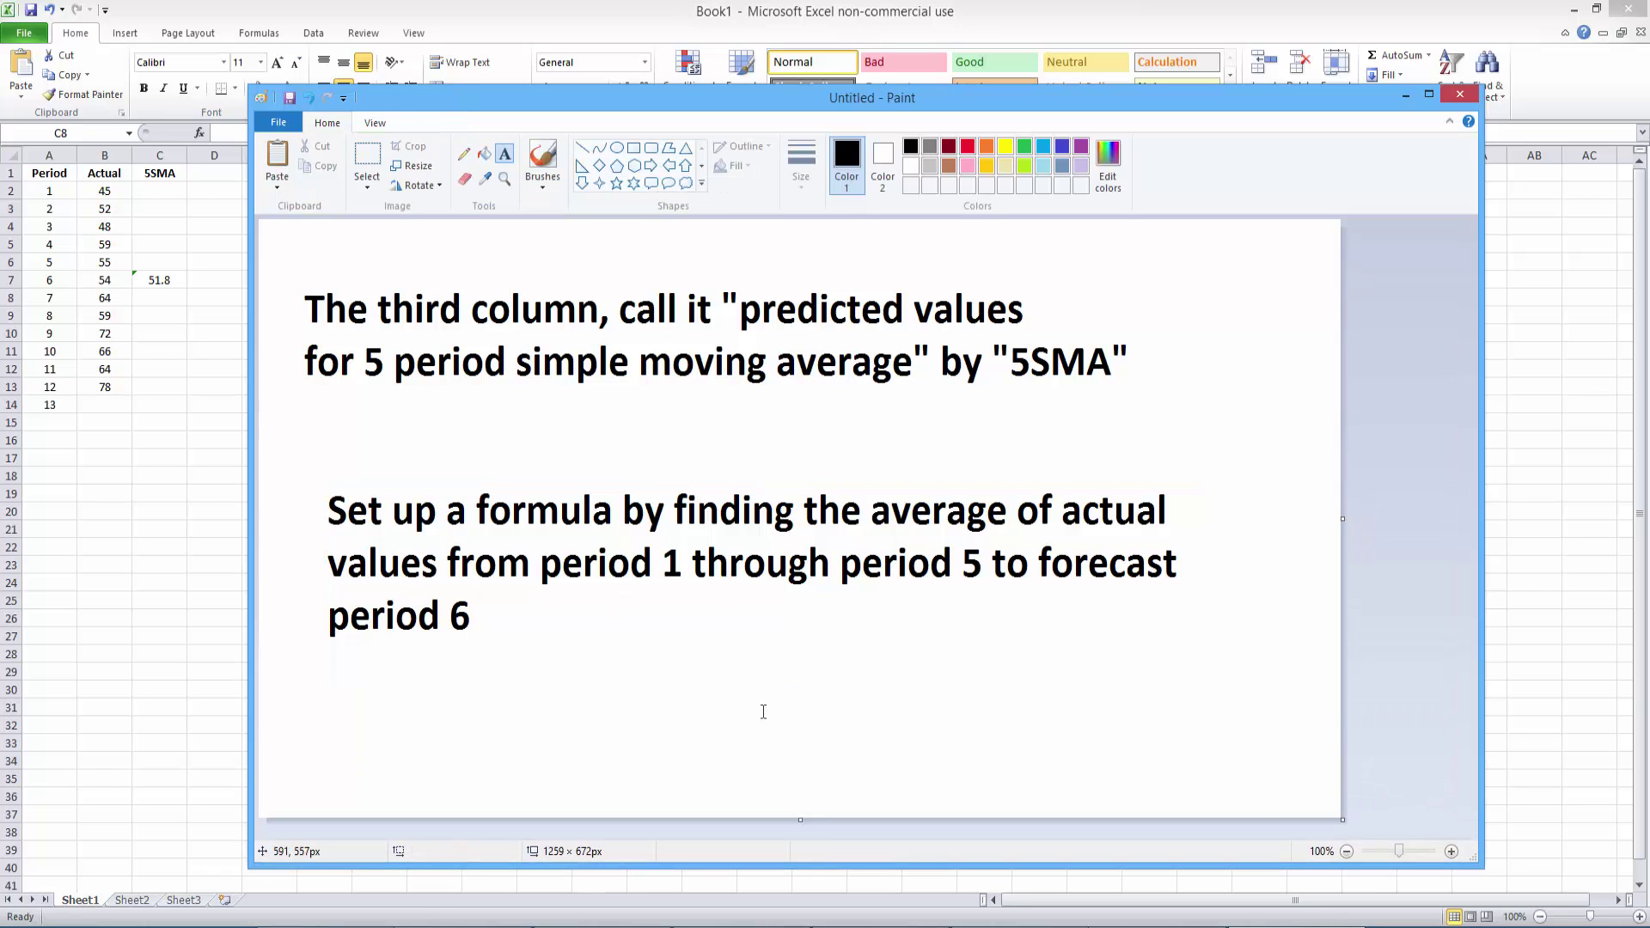
pyautogui.click(367, 164)
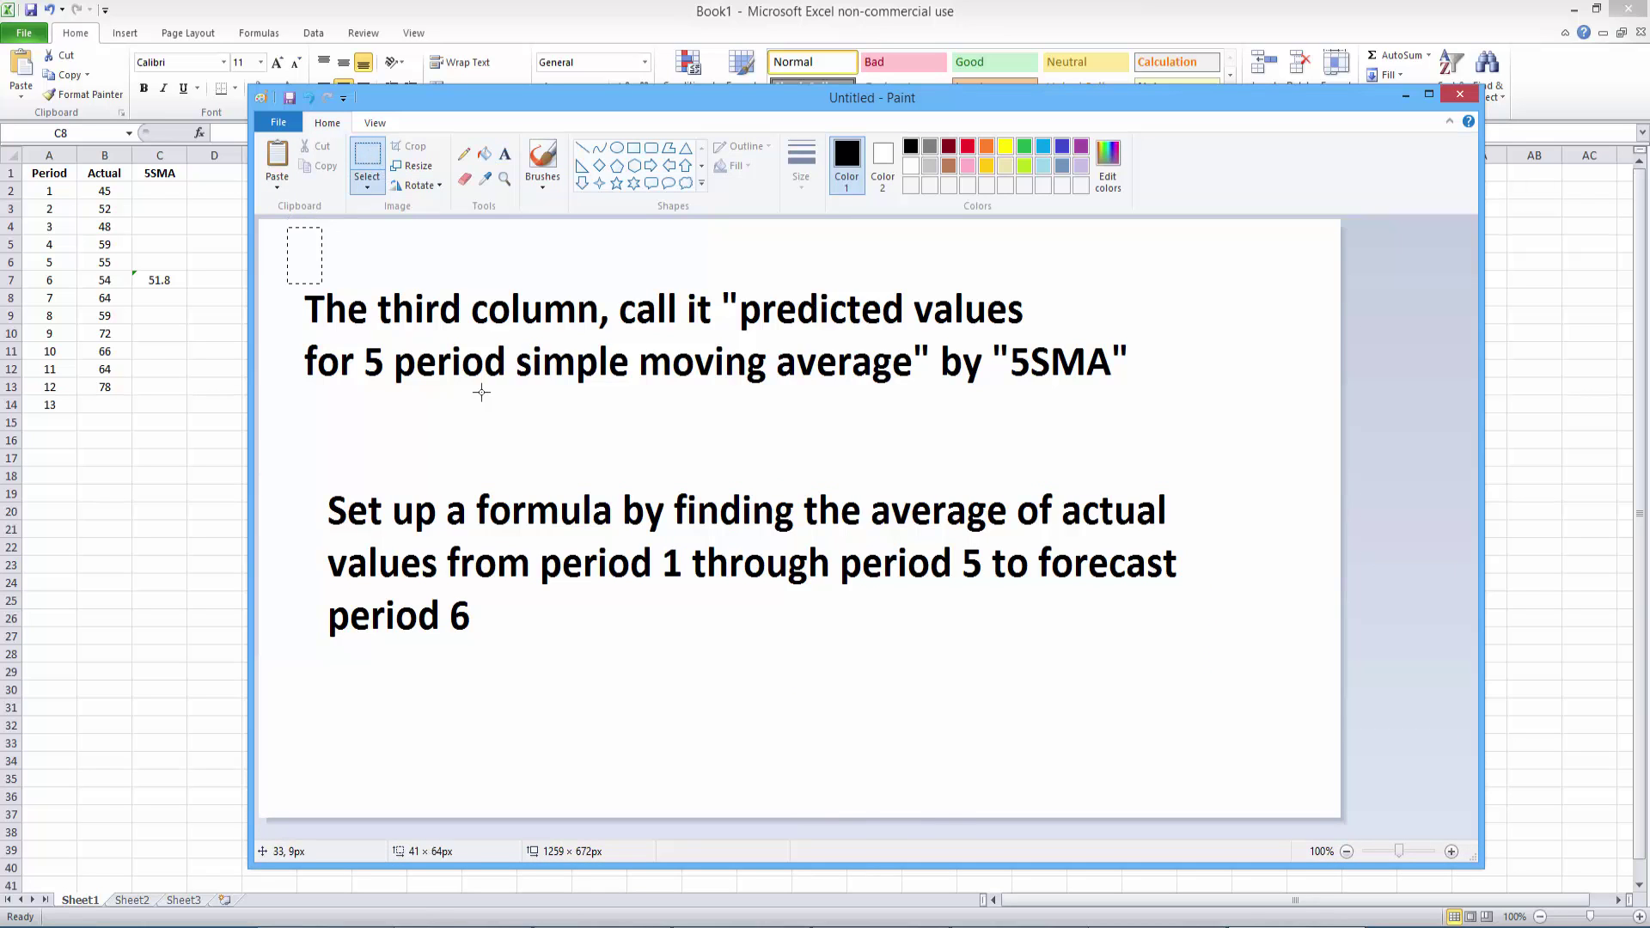
pyautogui.moveTo(287, 228)
pyautogui.mouseDown()
pyautogui.moveTo(1033, 422)
pyautogui.moveTo(1149, 417)
pyautogui.mouseUp()
pyautogui.press('Delete')
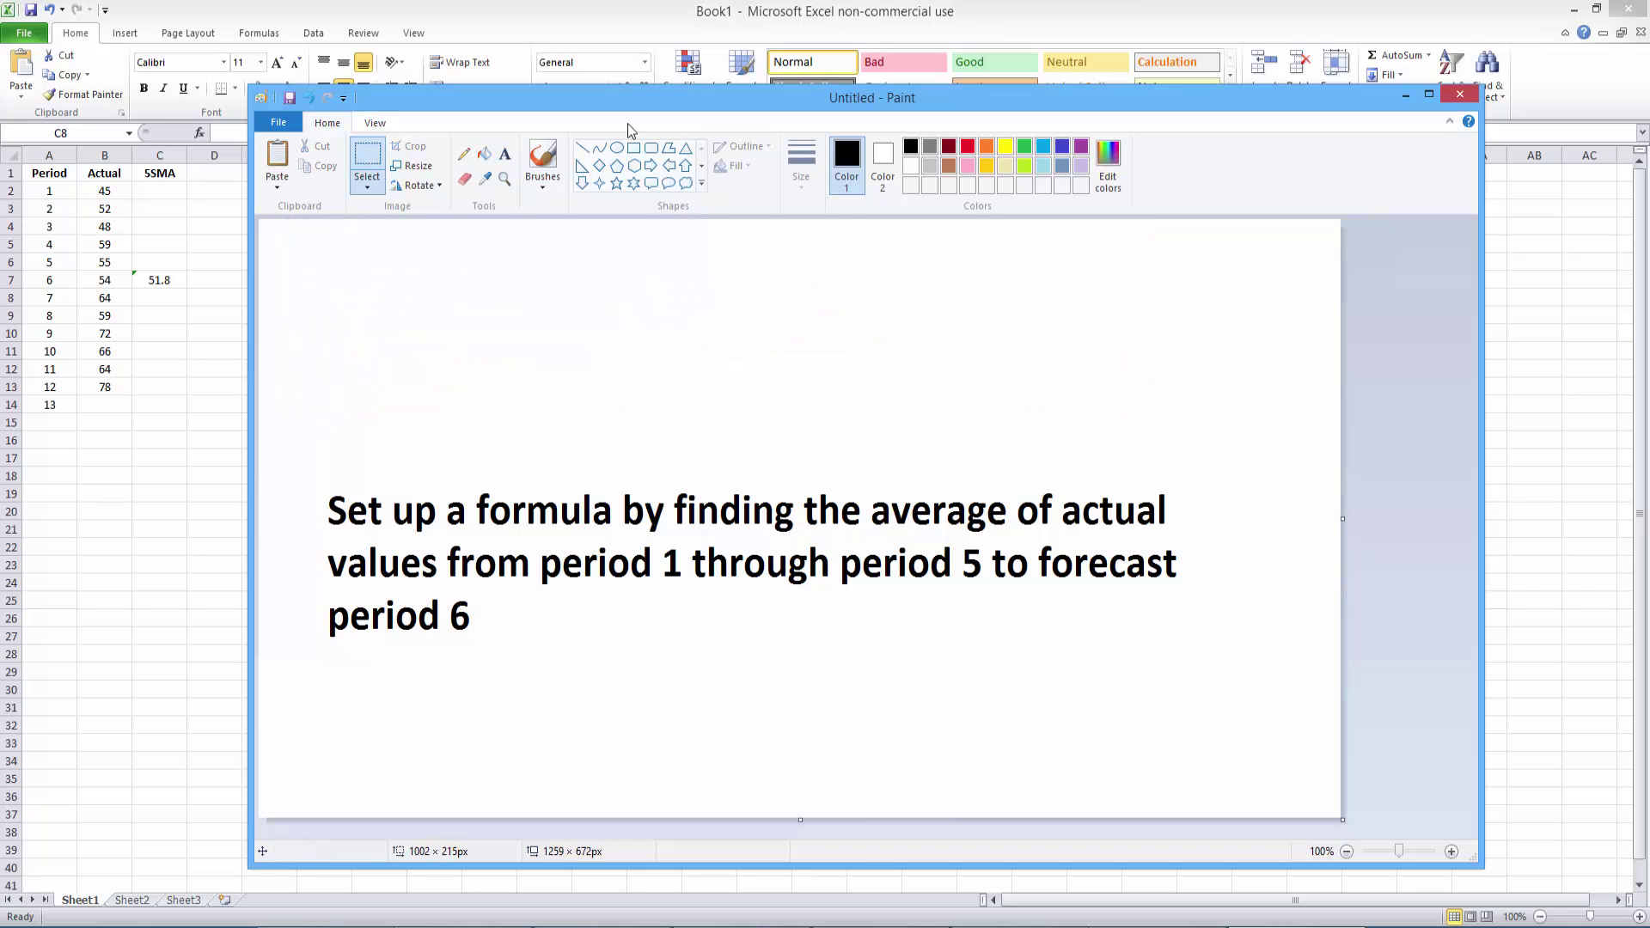
# Add the note "Then, copy and paste what happened in C7 for C8 through C14..." about averaging the last 5 periods.
pyautogui.click(504, 154)
pyautogui.moveTo(308, 292); pyautogui.dragTo(1252, 427)
pyautogui.write('Th')
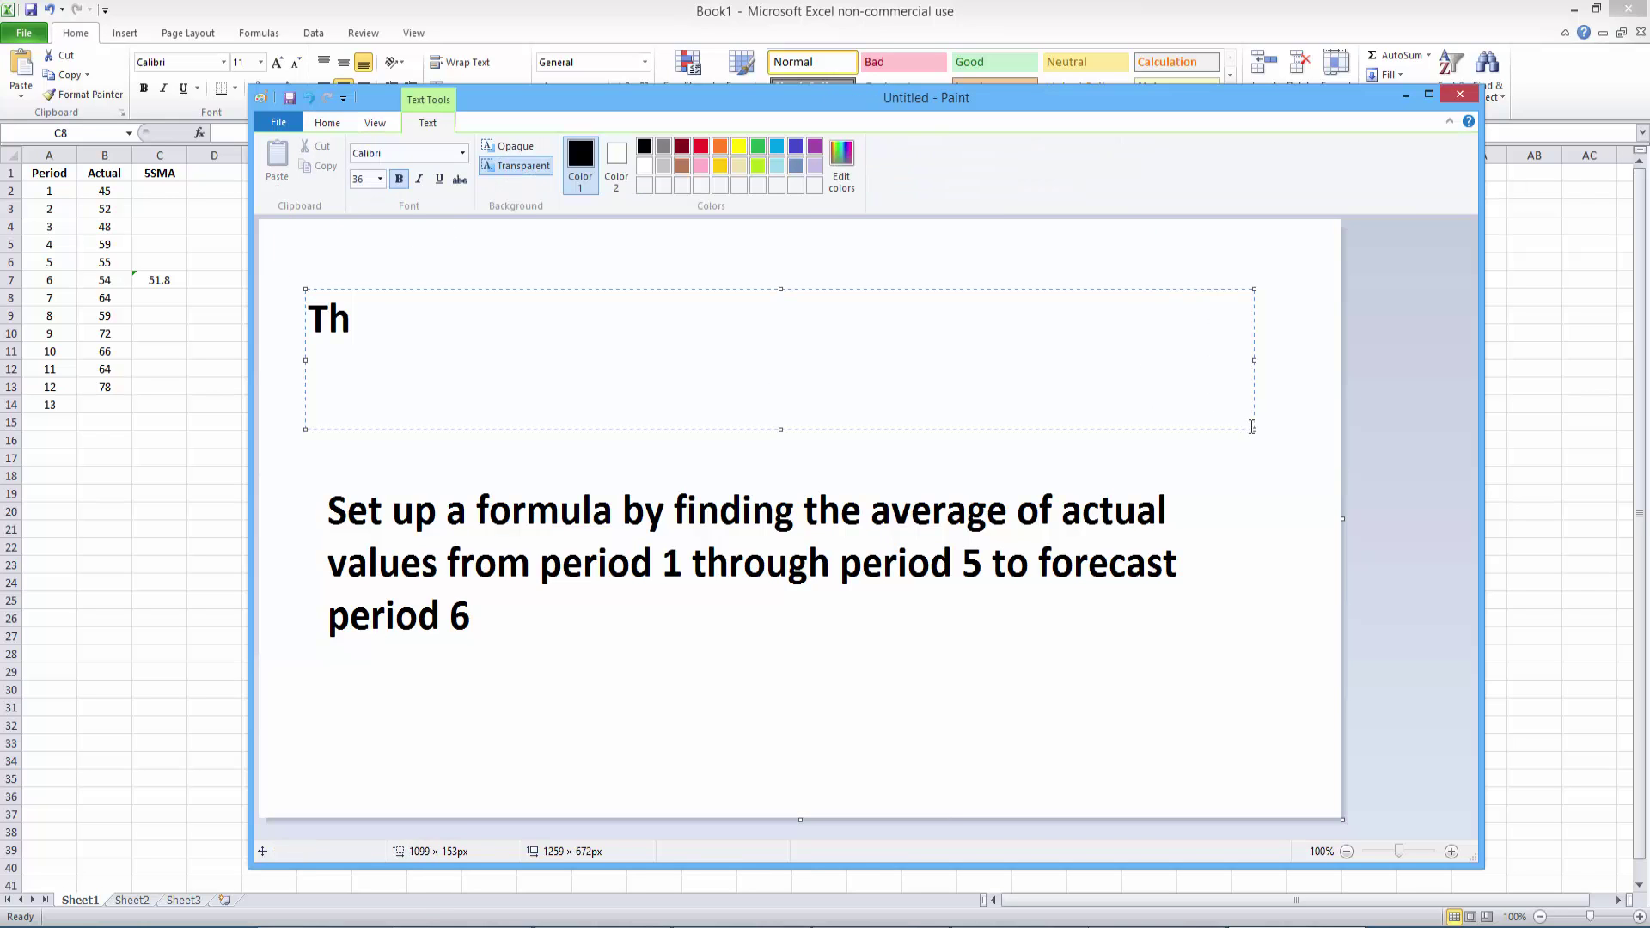
pyautogui.write('en, copy and pas')
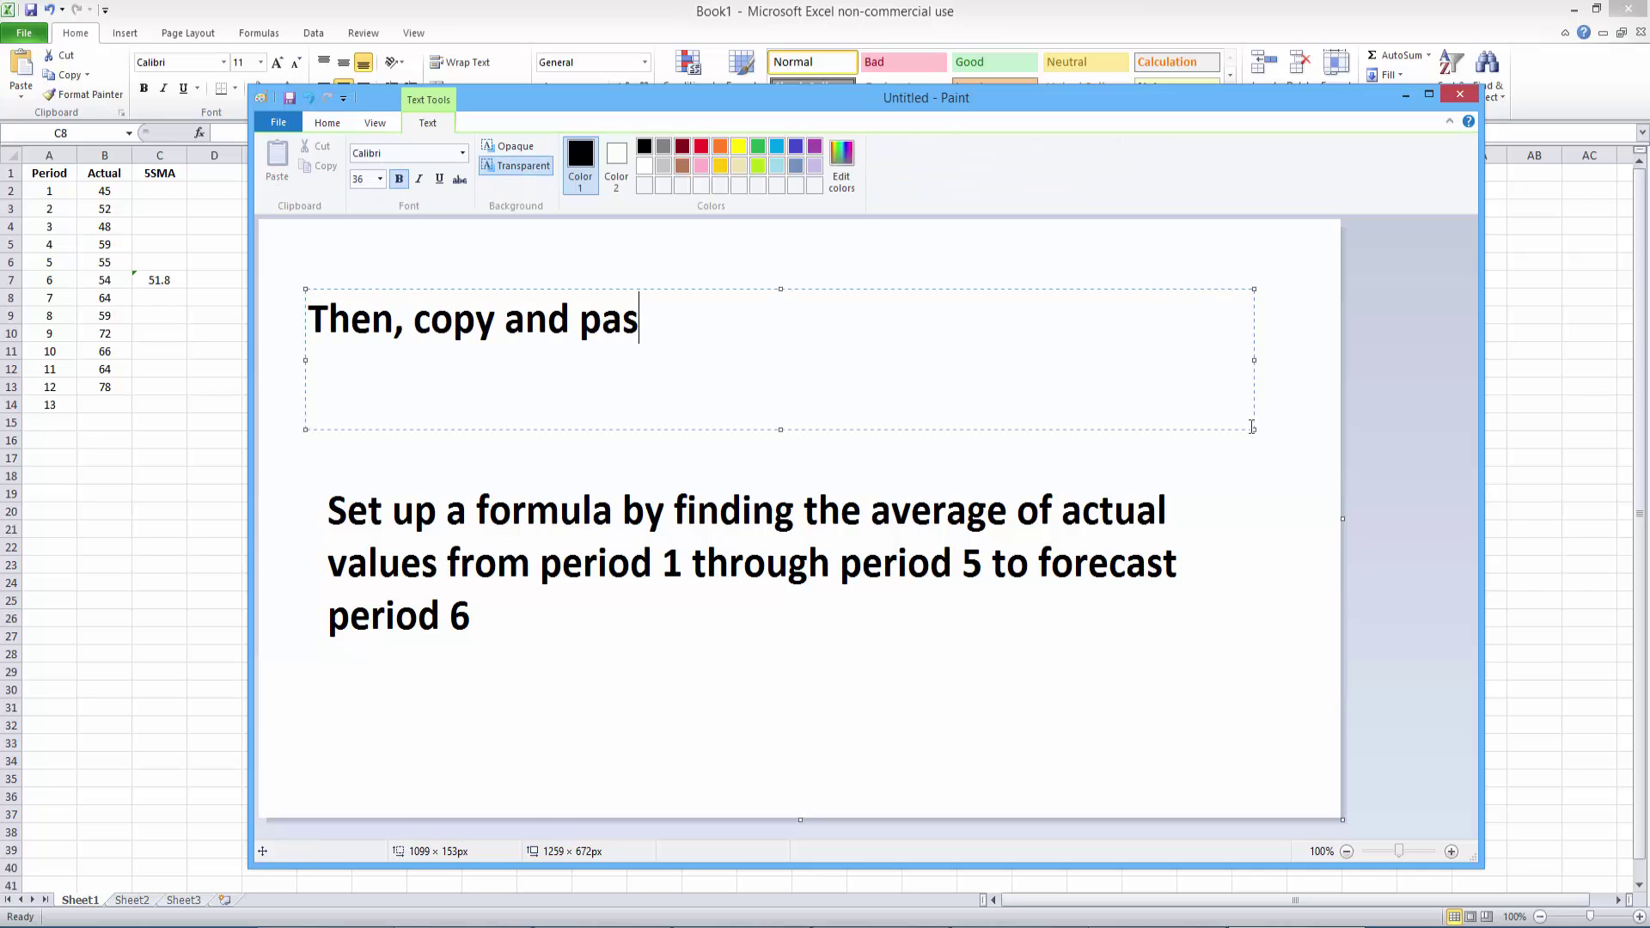
pyautogui.write('te ')
pyautogui.write('what happened ')
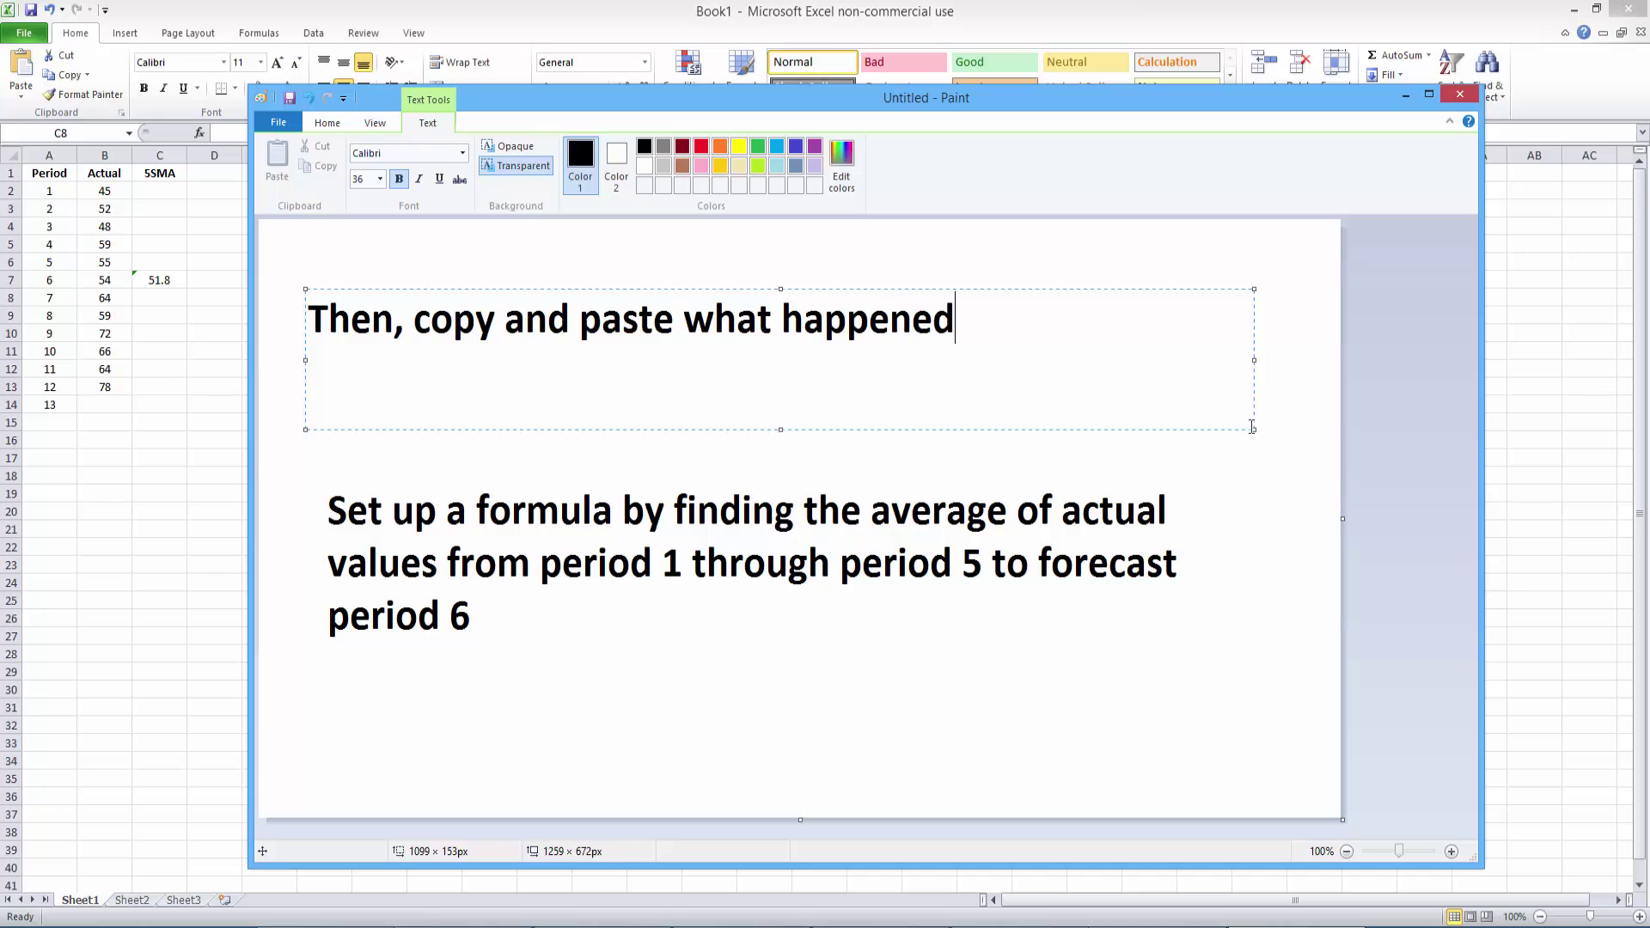
pyautogui.write('in ')
pyautogui.write('C7 ')
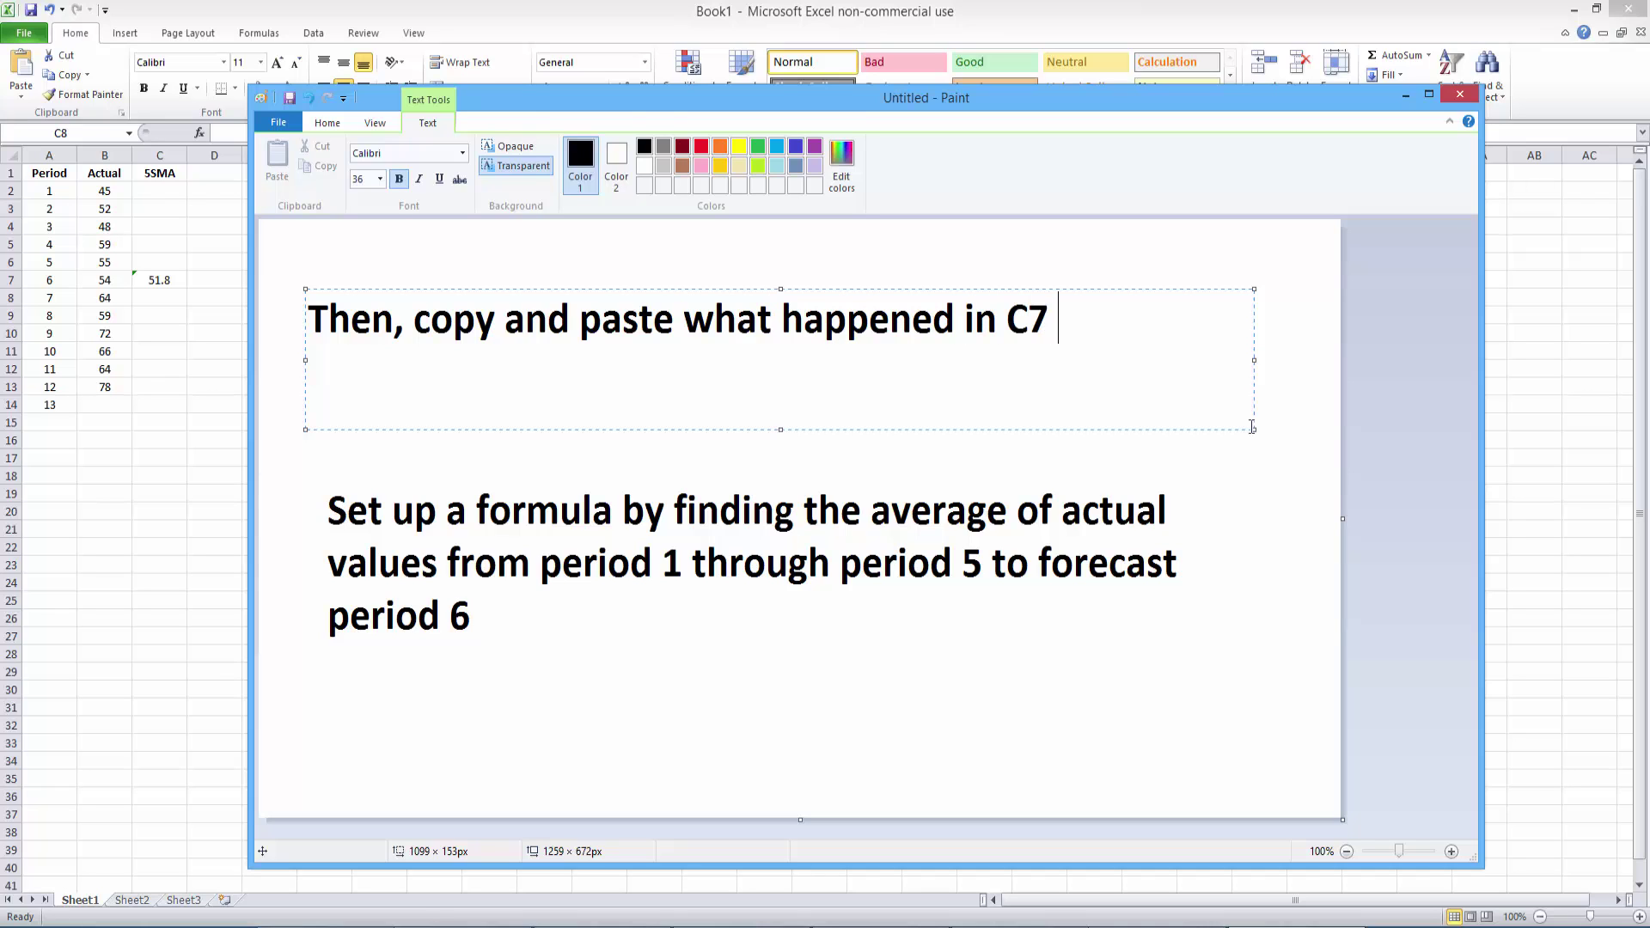
pyautogui.write('for C')
pyautogui.write('8 throug')
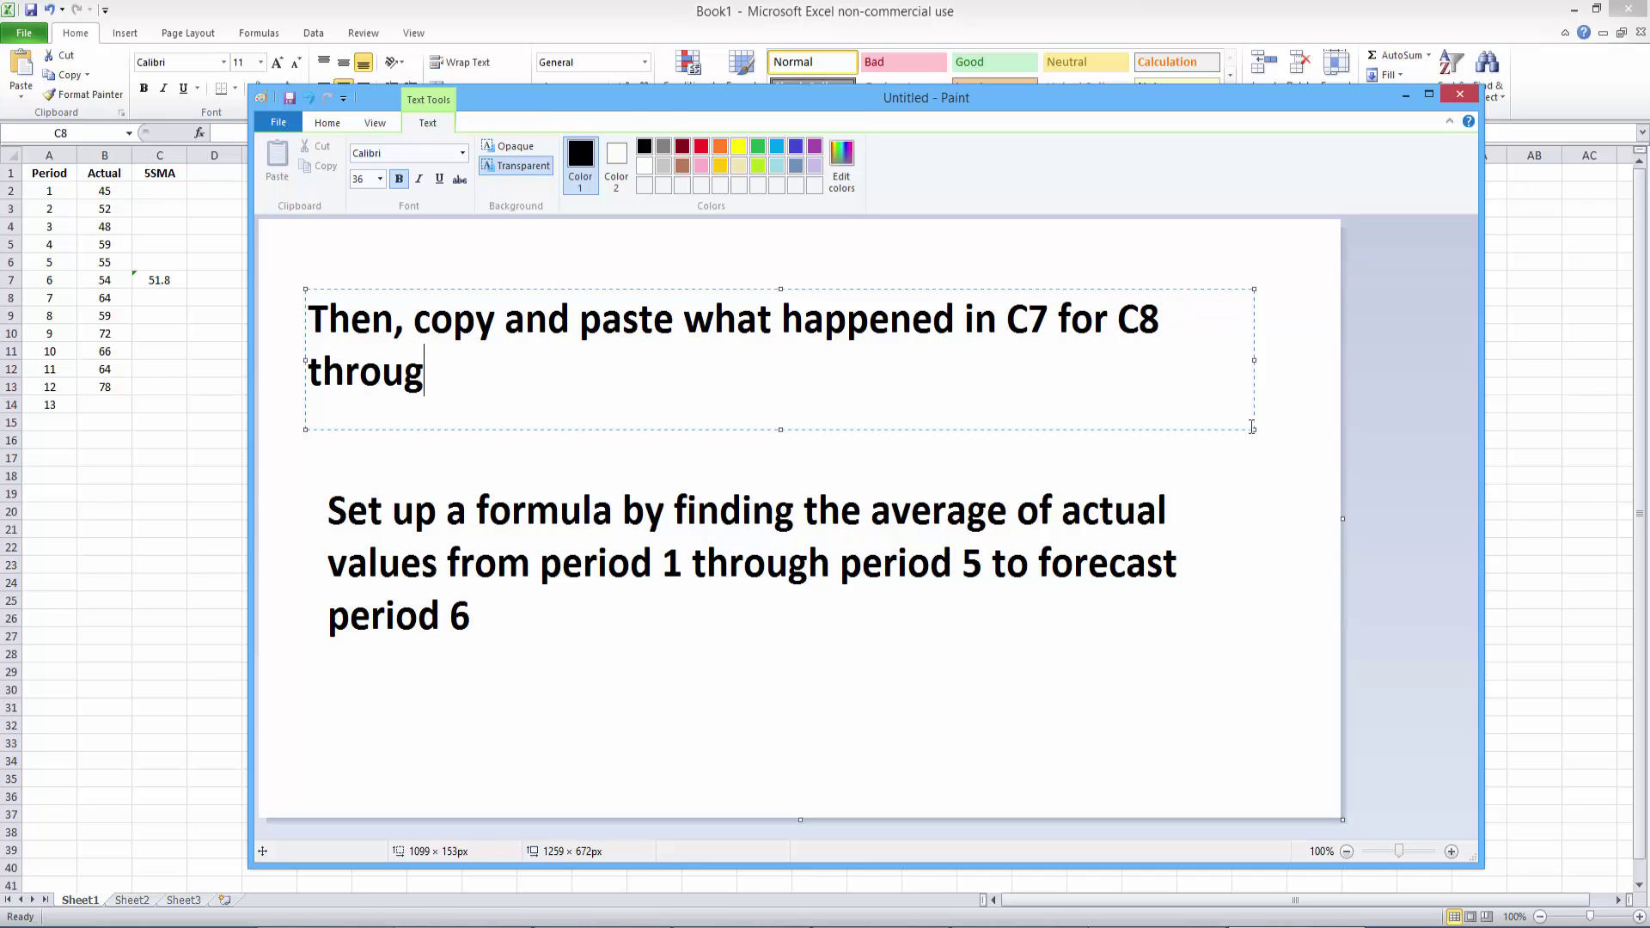
pyautogui.write('h c14')
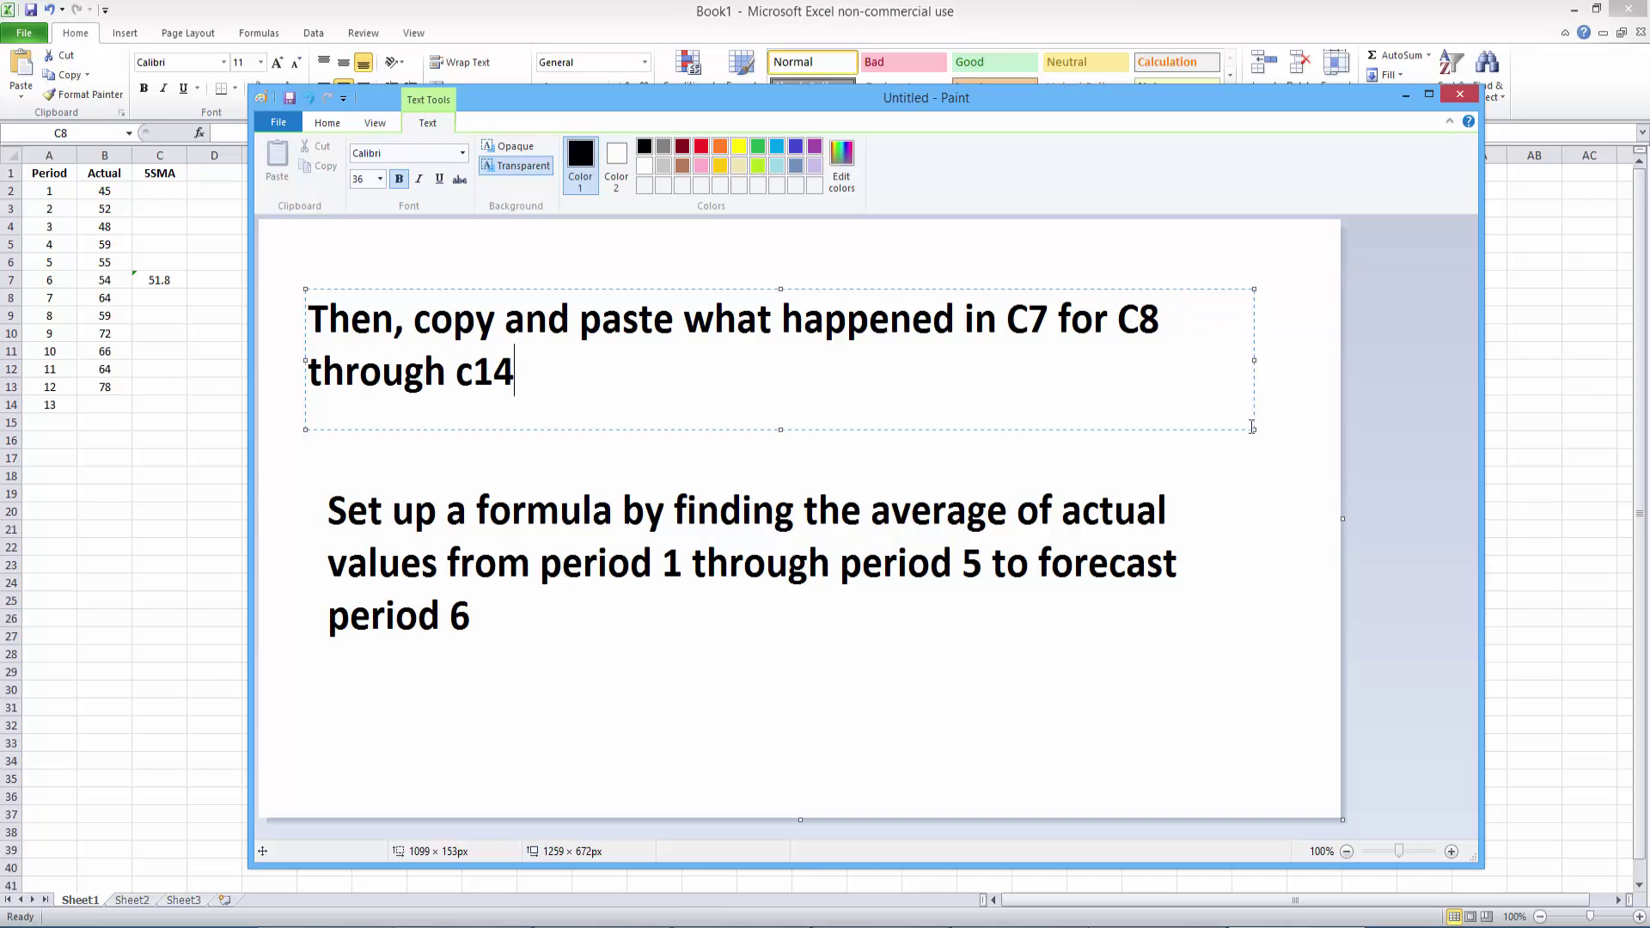
pyautogui.press('BackSpace')
pyautogui.press('BackSpace')
pyautogui.press('BackSpace')
pyautogui.write('C14')
pyautogui.write(' to get')
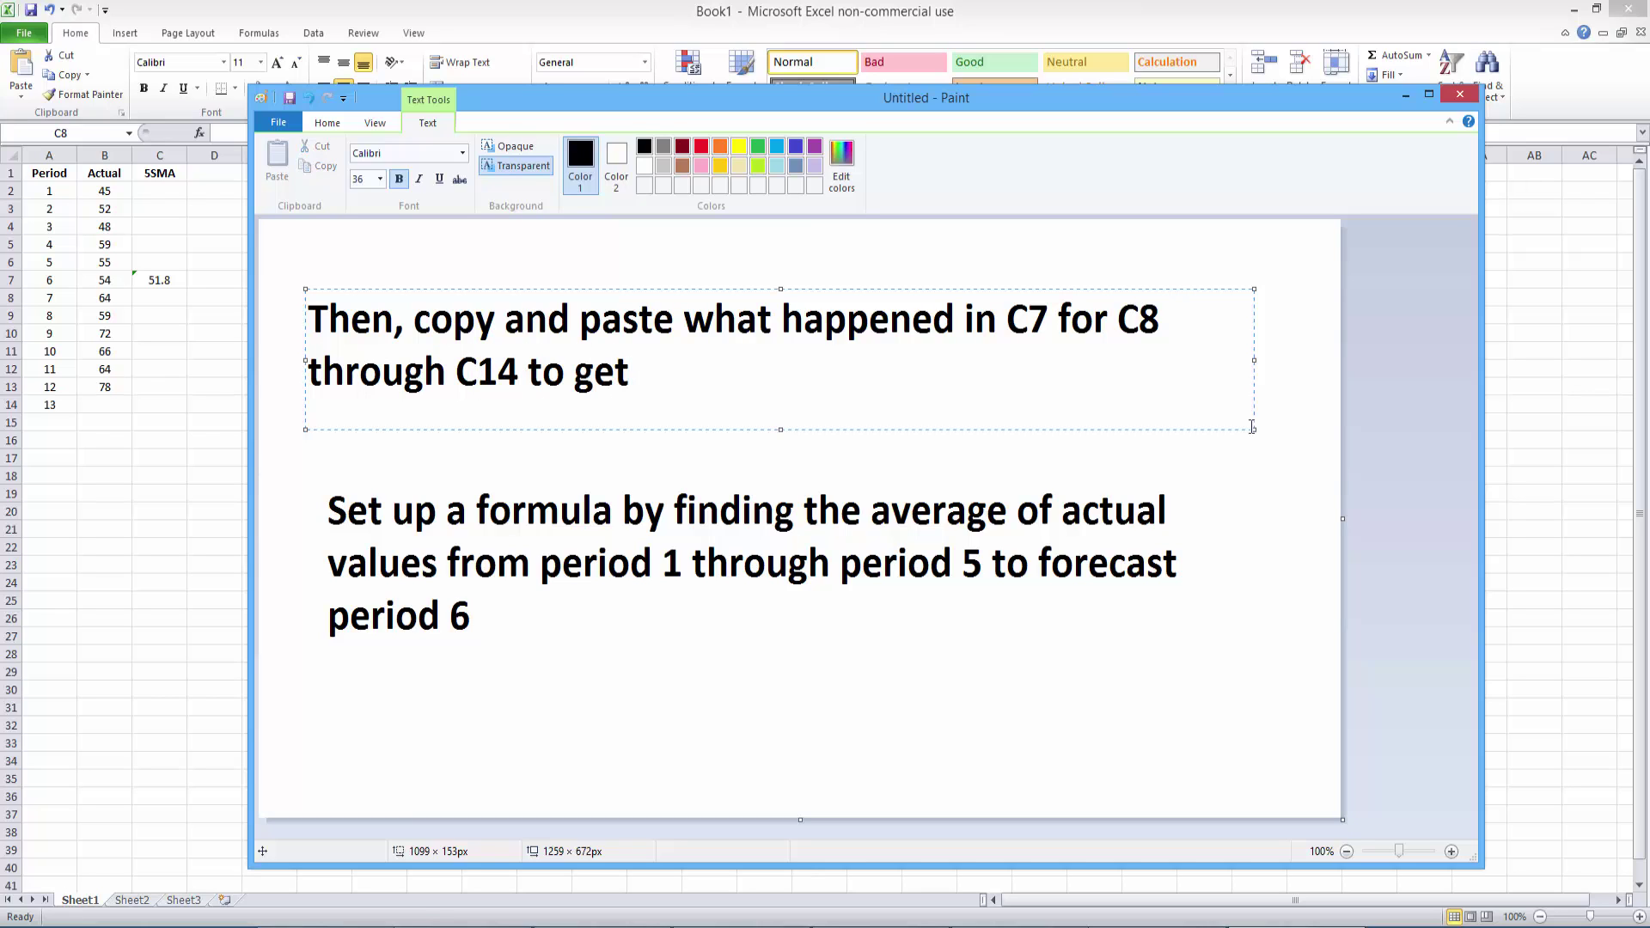
pyautogui.write(' the average ')
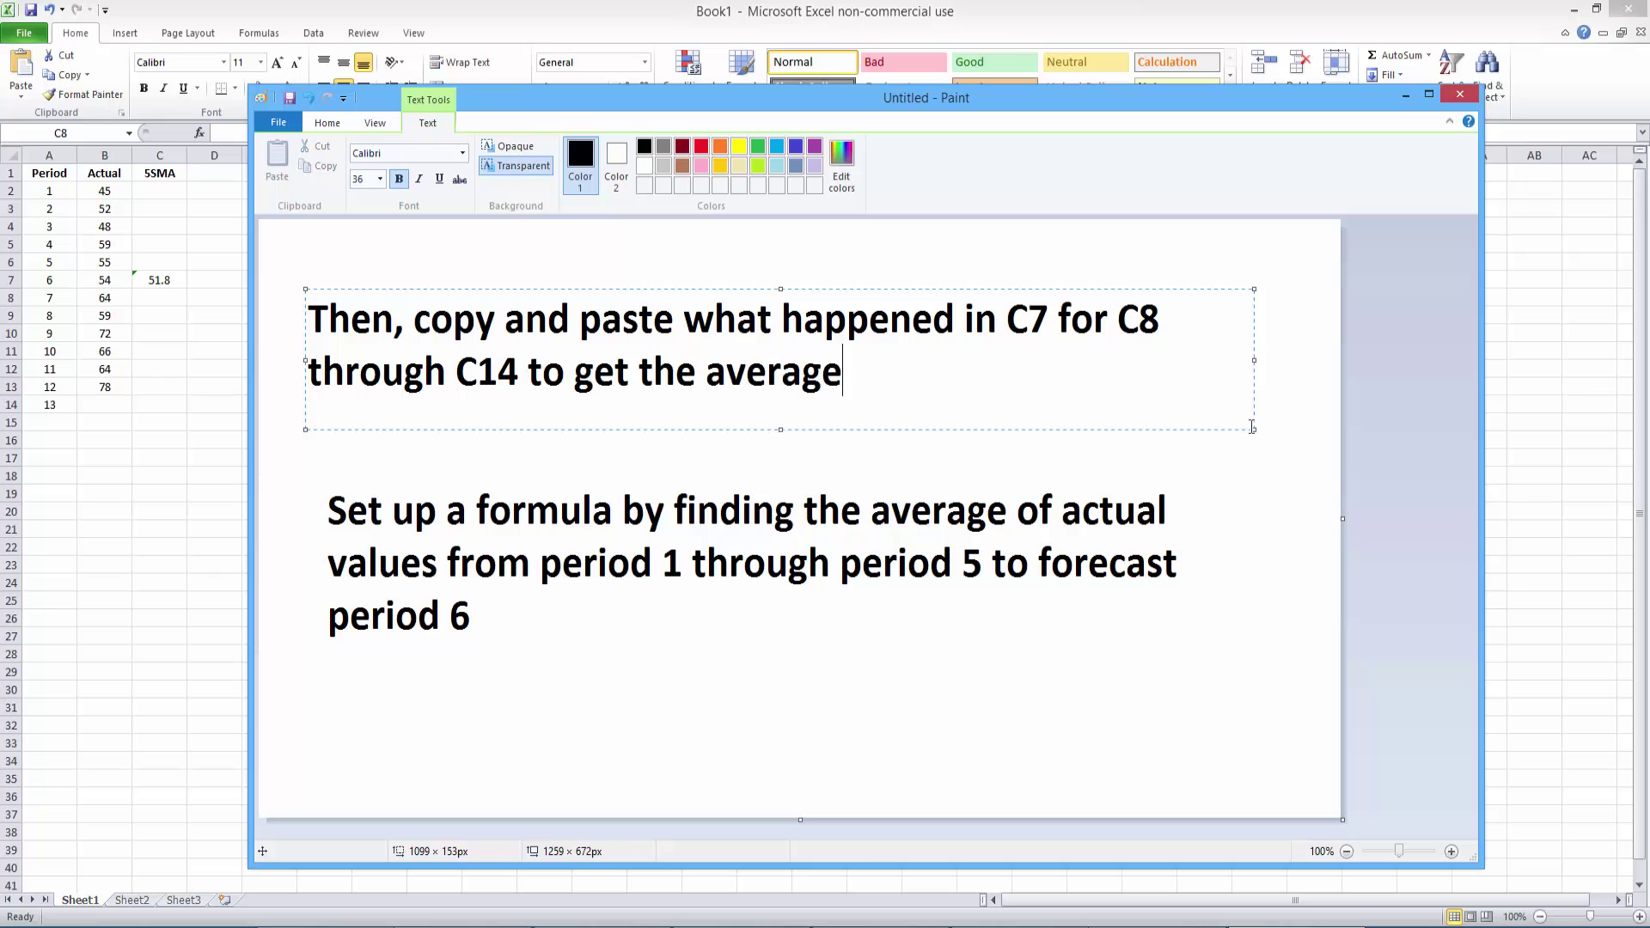
pyautogui.write('of the last ')
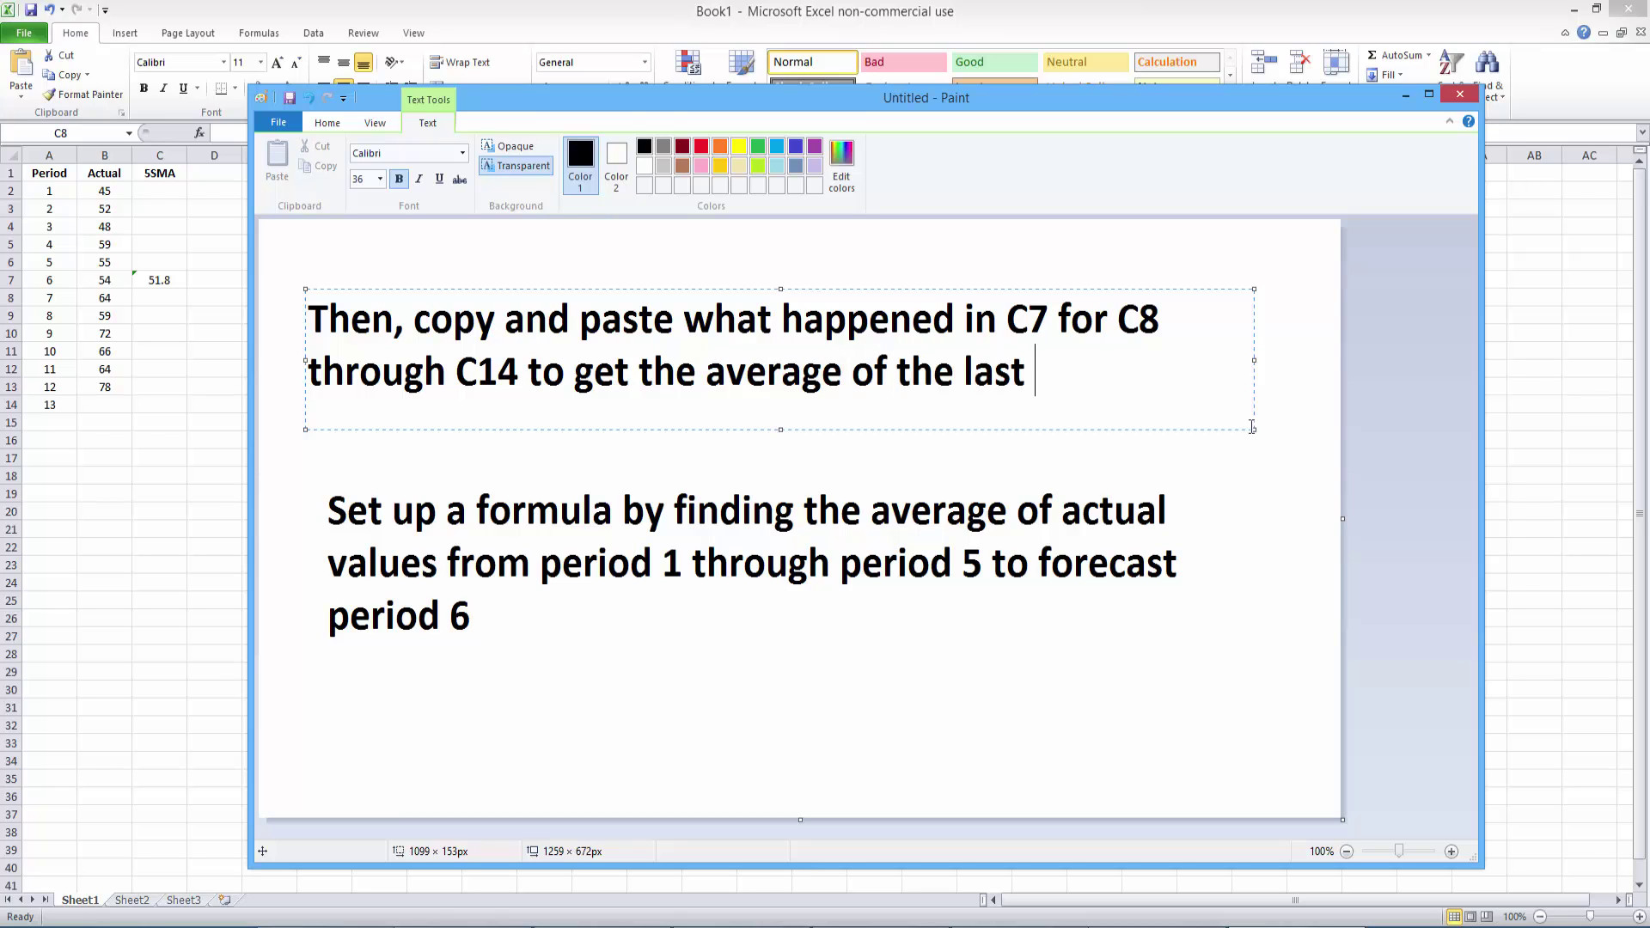
pyautogui.write('5 periods')
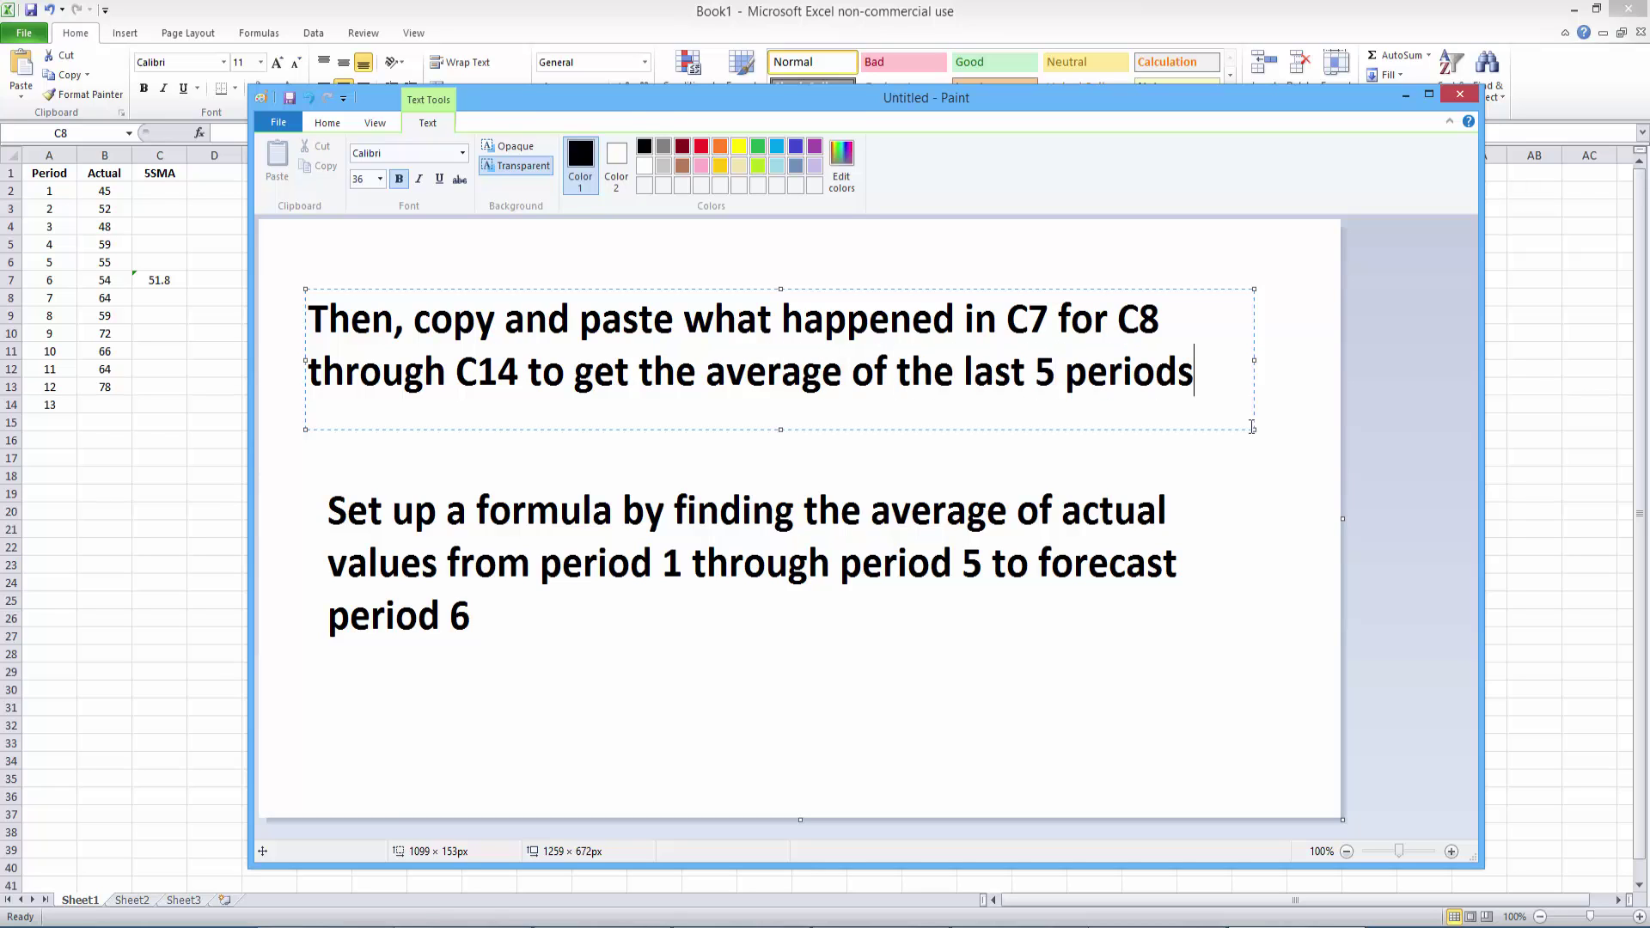
pyautogui.write('.')
# Copy C7's average formula into C8 through C14, giving 53.6 up to 67.8 for period 13.
pyautogui.click(205, 502)
pyautogui.click(163, 284)
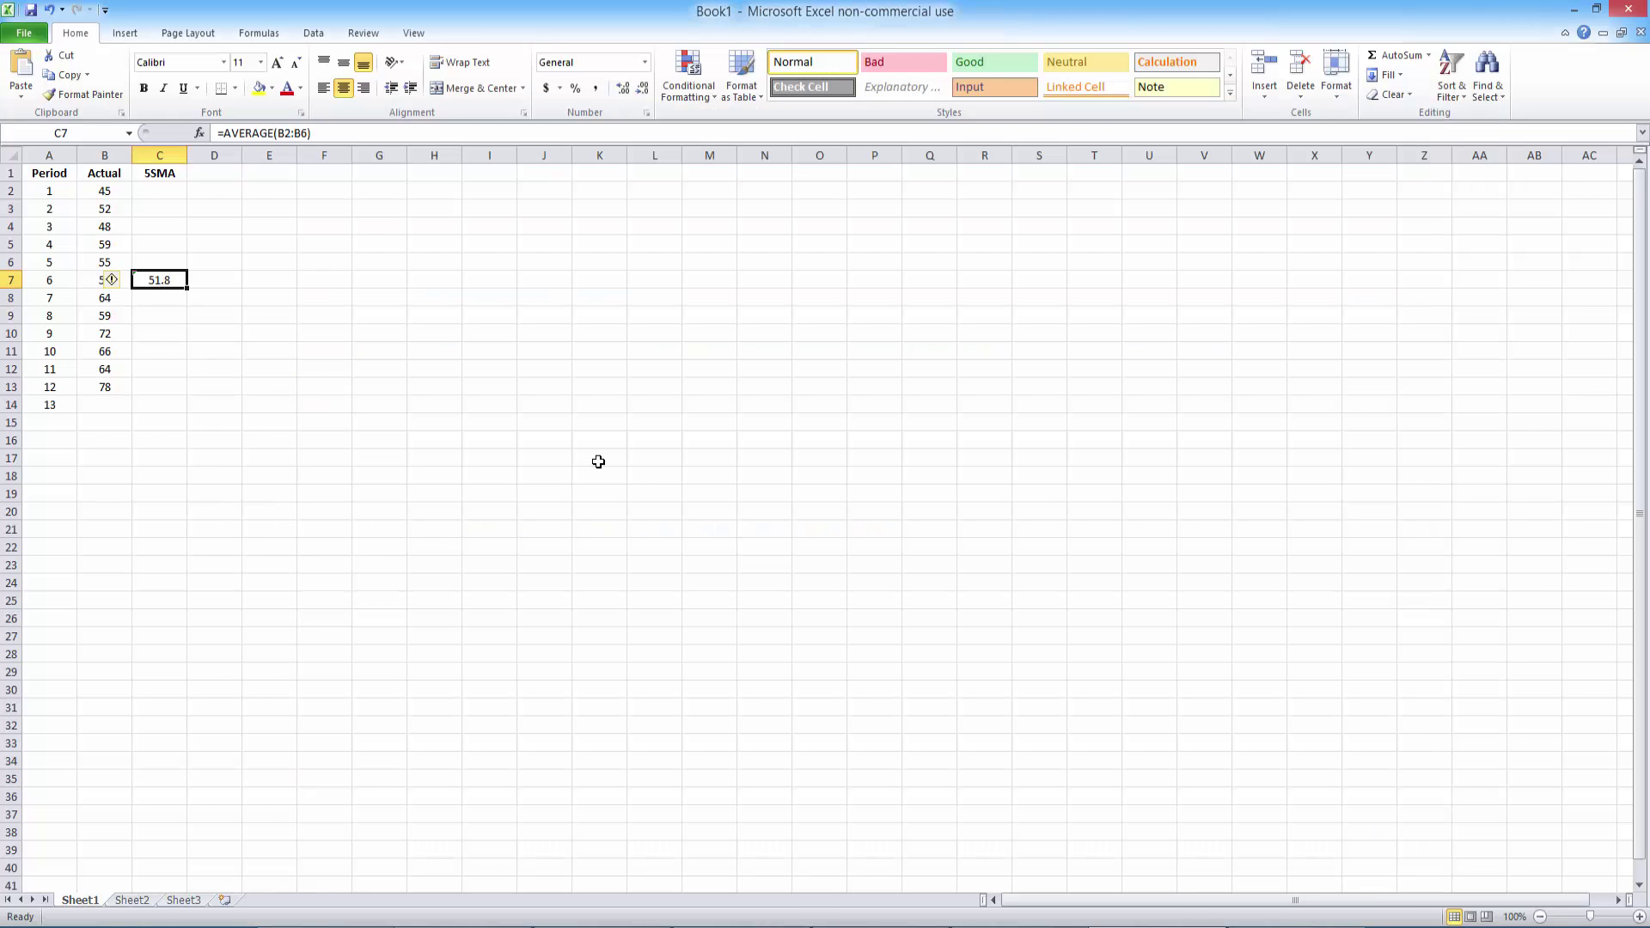
pyautogui.hotkey('ctrl', 'c')
pyautogui.press('Down')
pyautogui.hotkey('ctrl', 'v')
pyautogui.press('Down')
pyautogui.hotkey('ctrl', 'v')
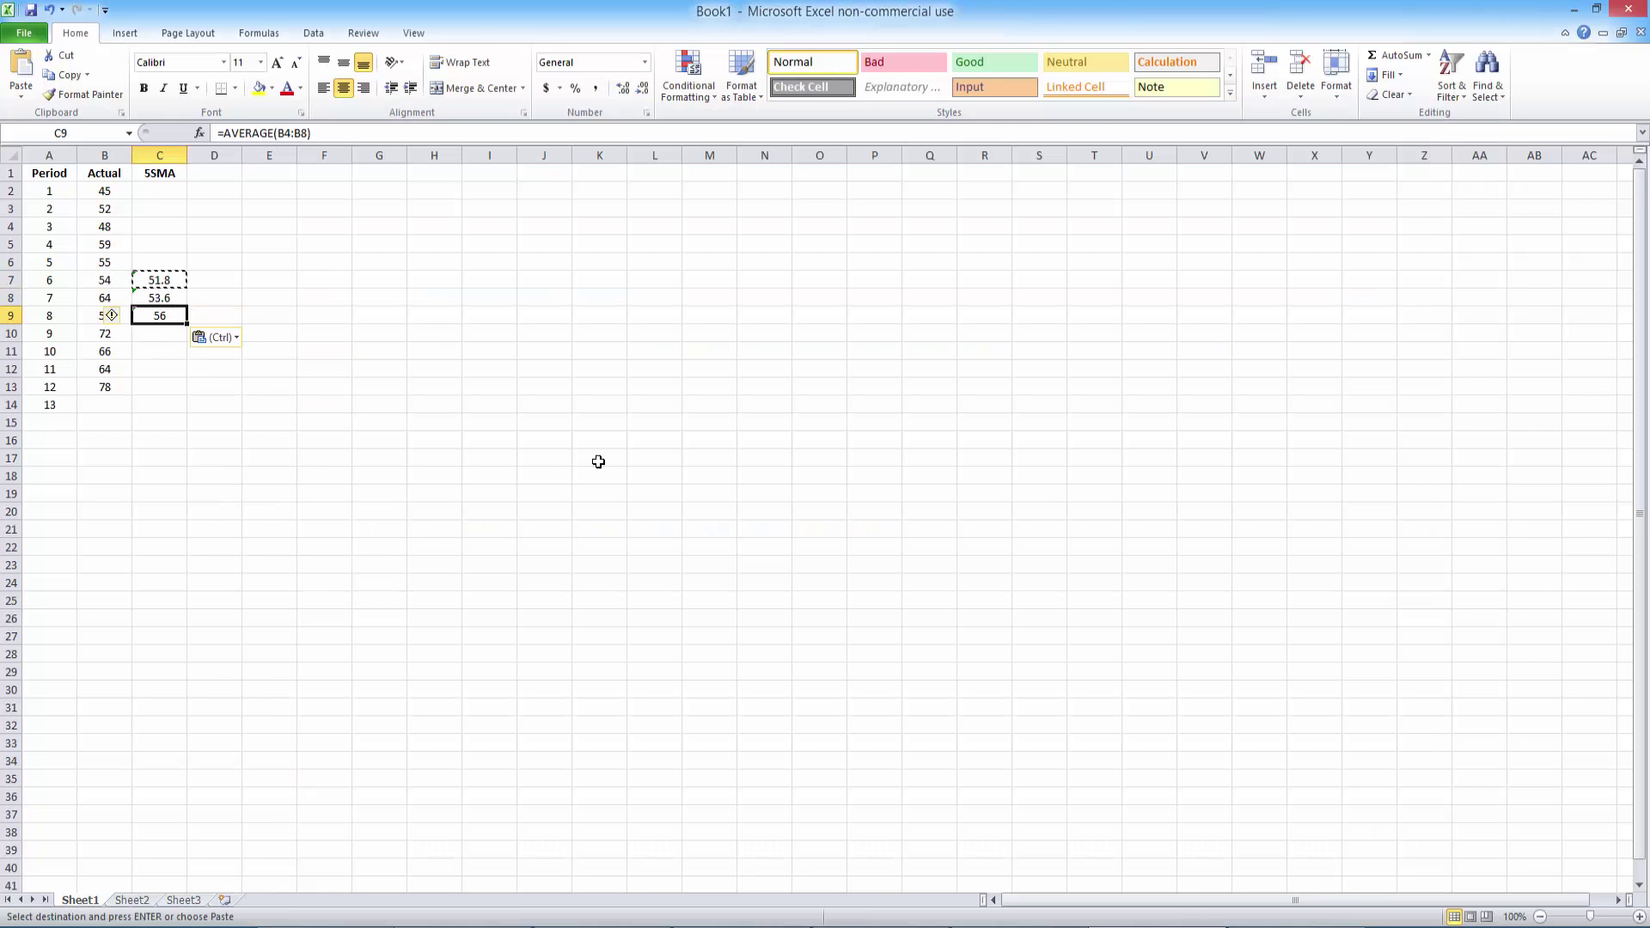
pyautogui.press('Down')
pyautogui.hotkey('ctrl', 'v')
pyautogui.press('Down')
pyautogui.hotkey('ctrl', 'v')
pyautogui.press('Down')
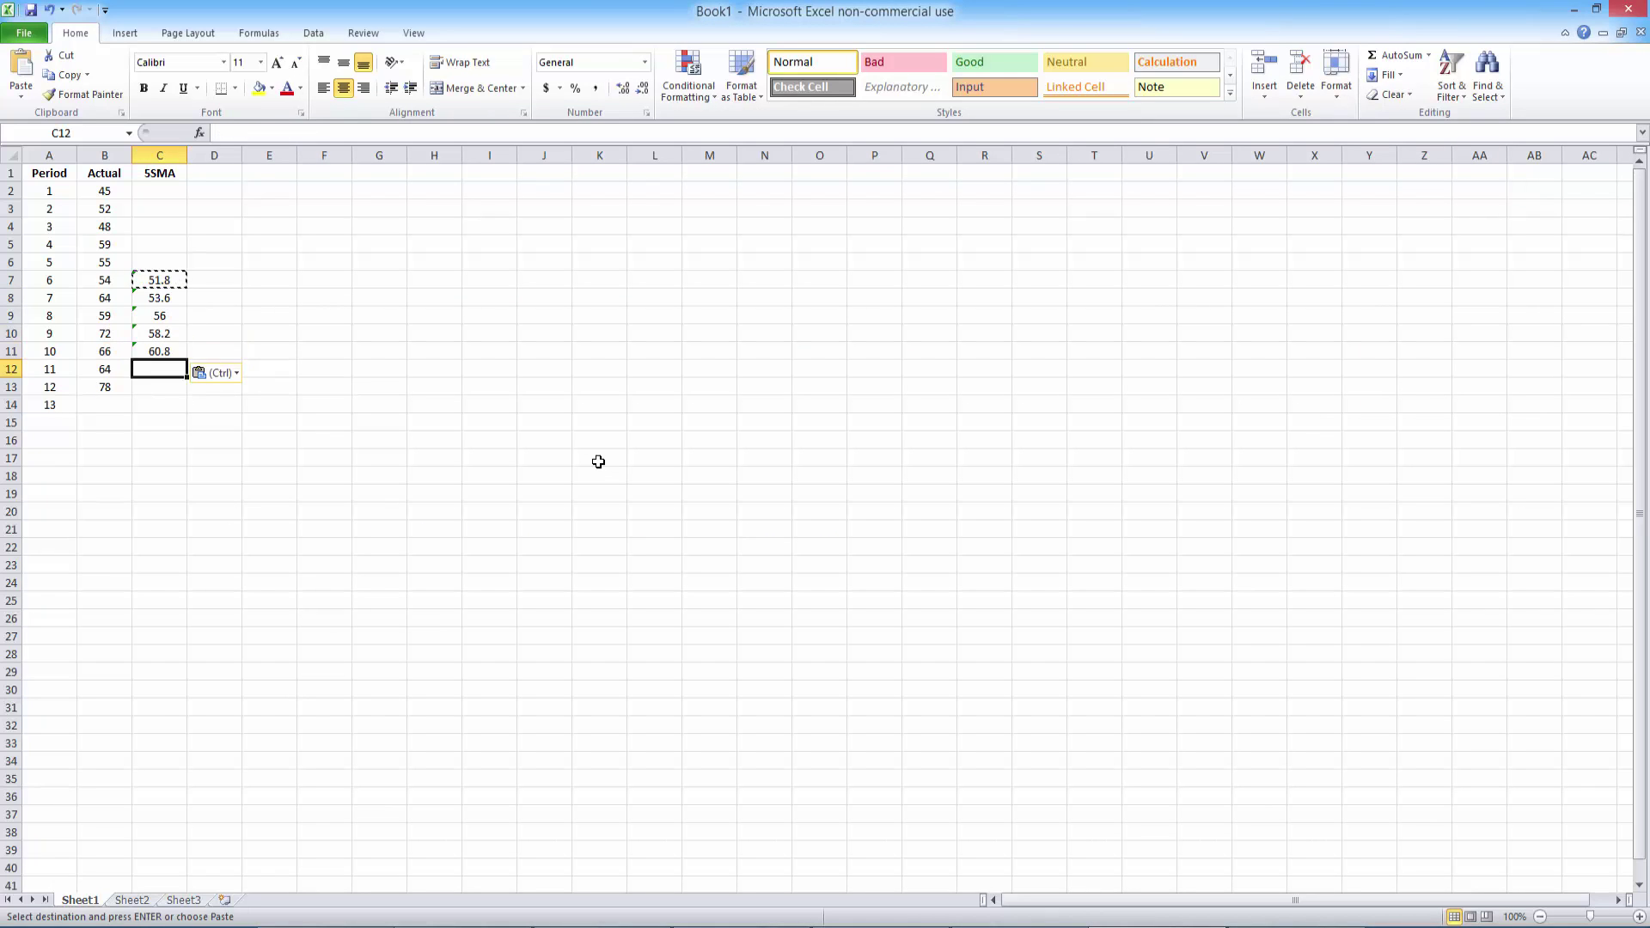
pyautogui.hotkey('ctrl', 'v')
pyautogui.press('Down')
pyautogui.hotkey('ctrl', 'v')
pyautogui.press('Down')
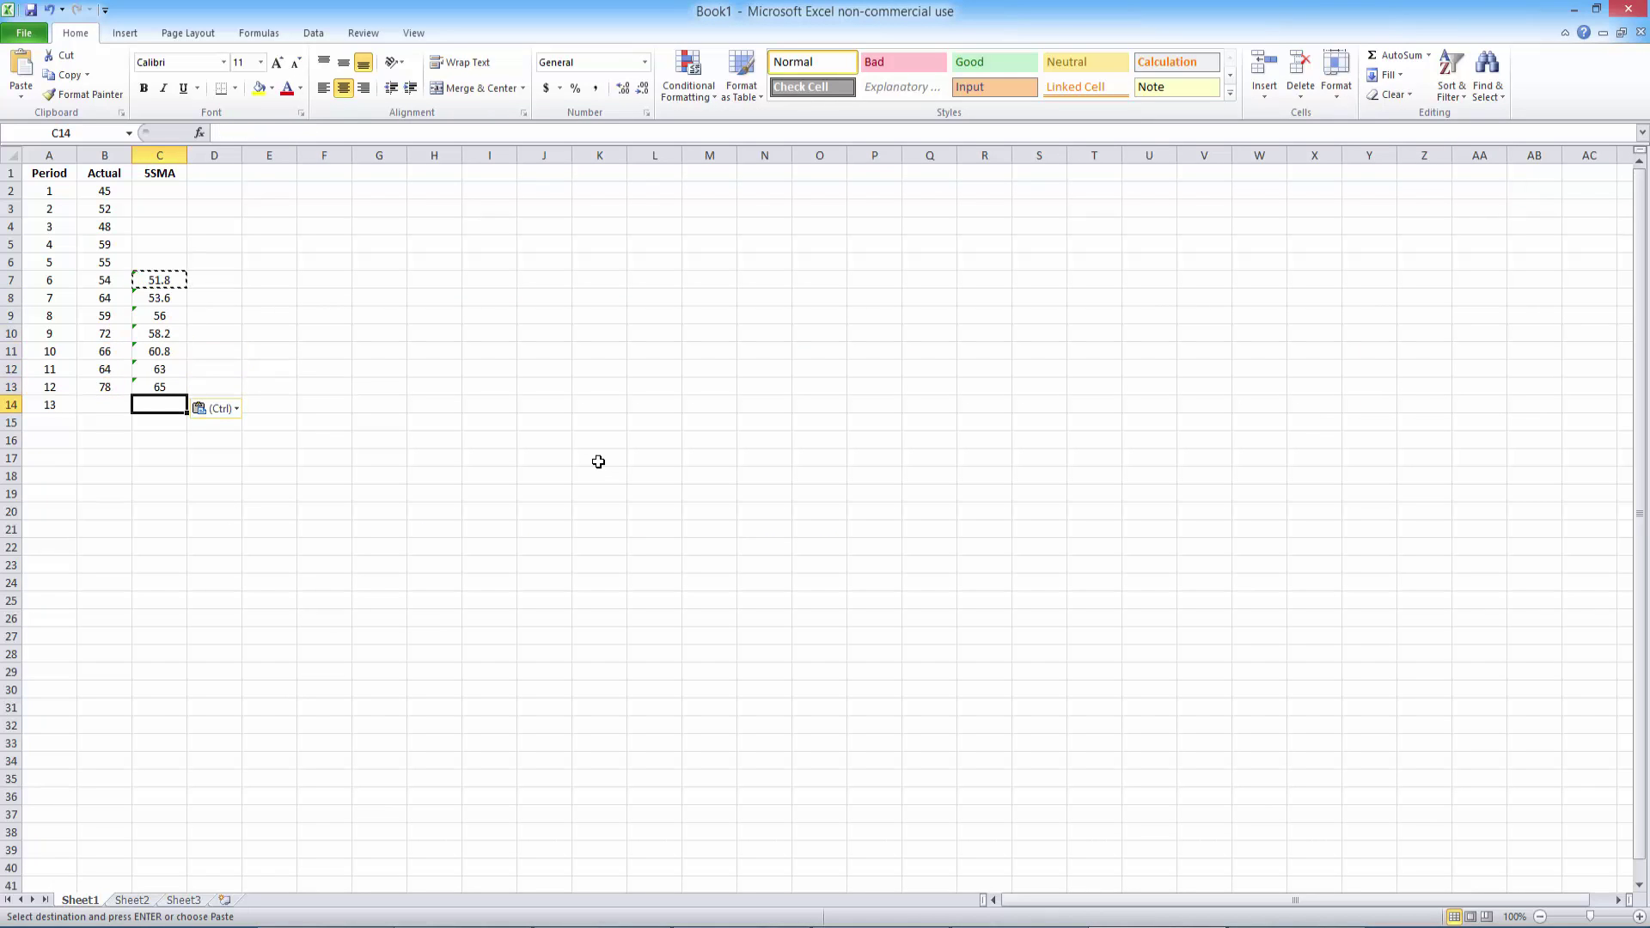
pyautogui.hotkey('ctrl', 'v')
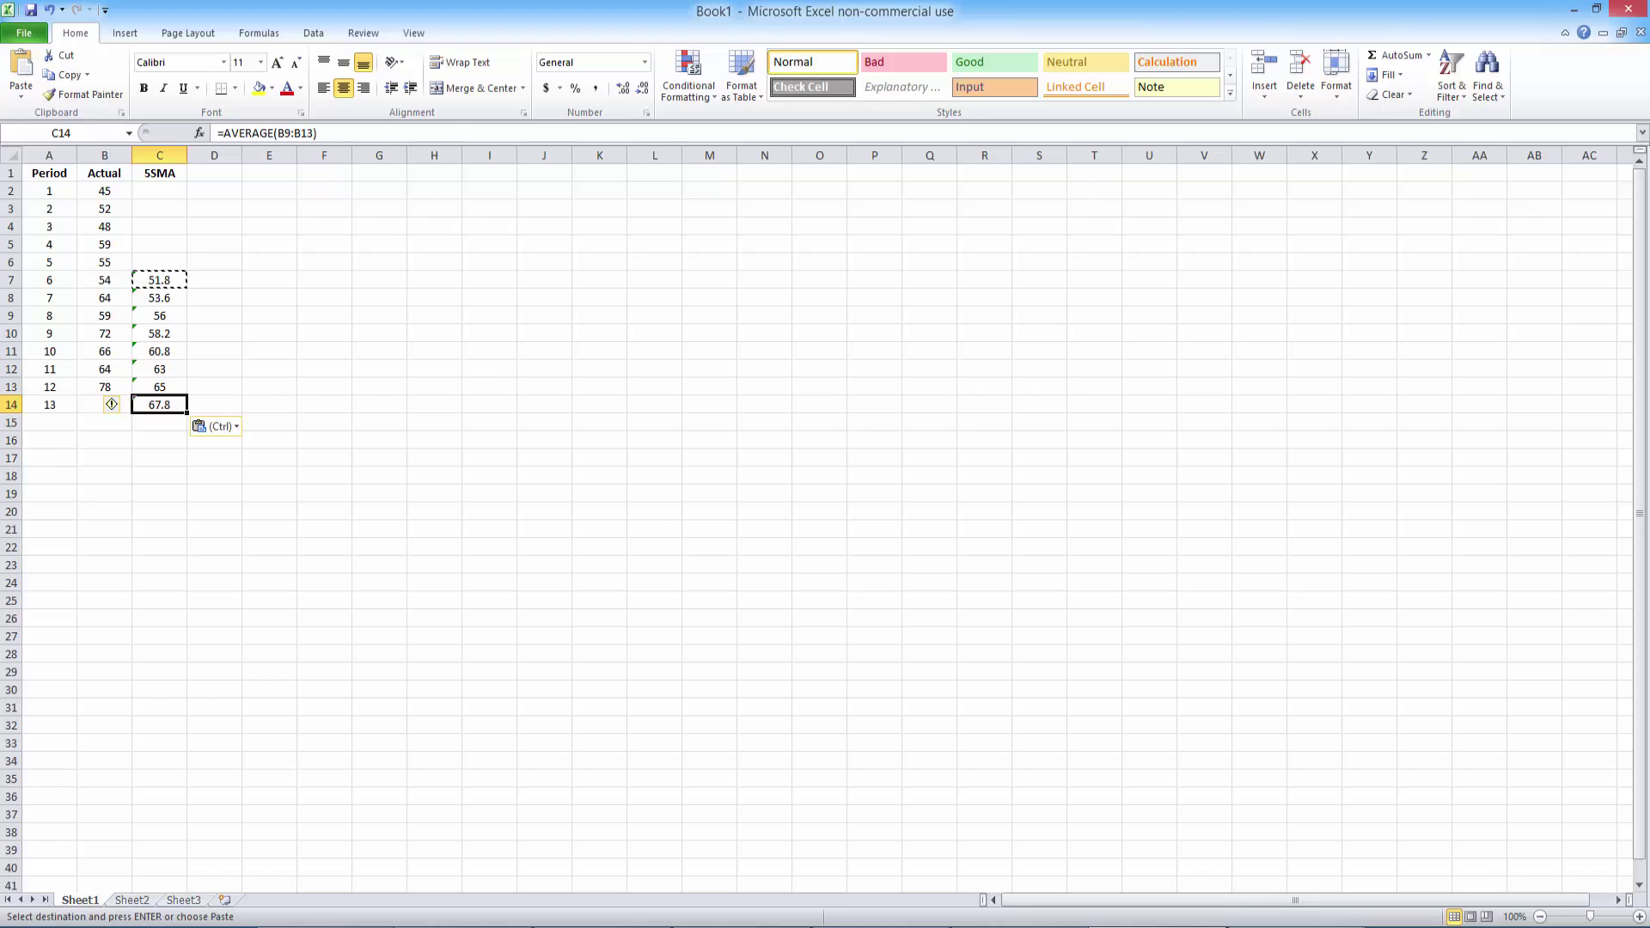
pyautogui.hotkey('alt', 'Tab')
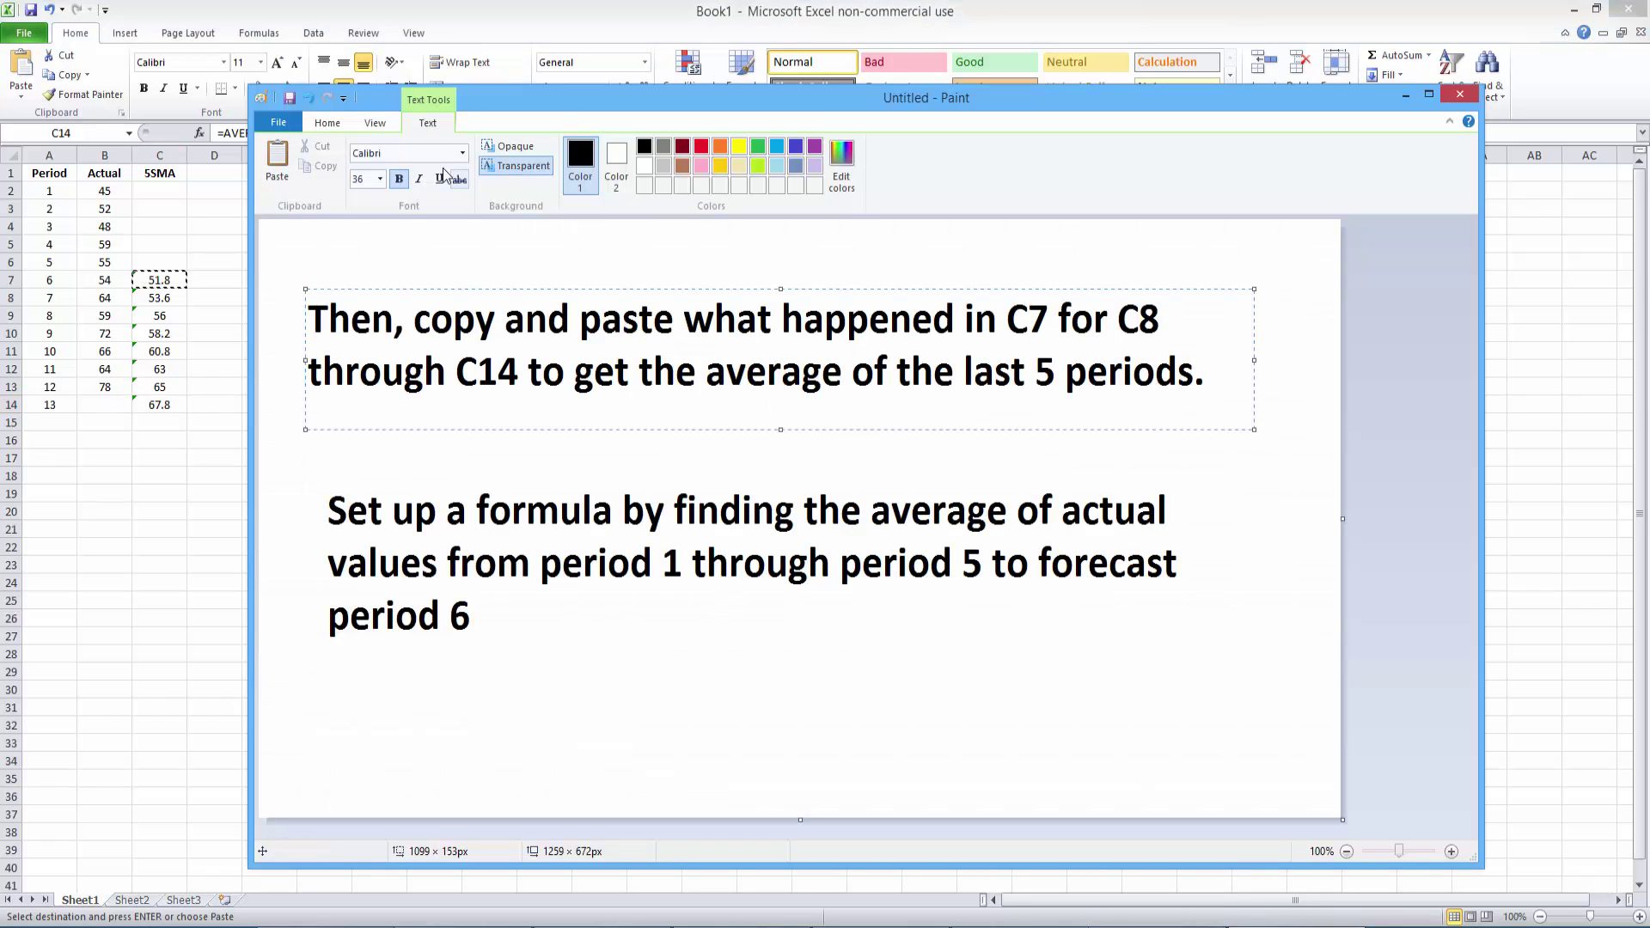
# Add the Paint note "Hence, the predicted value for period 13 is 67.8" below the others.
pyautogui.click(552, 646)
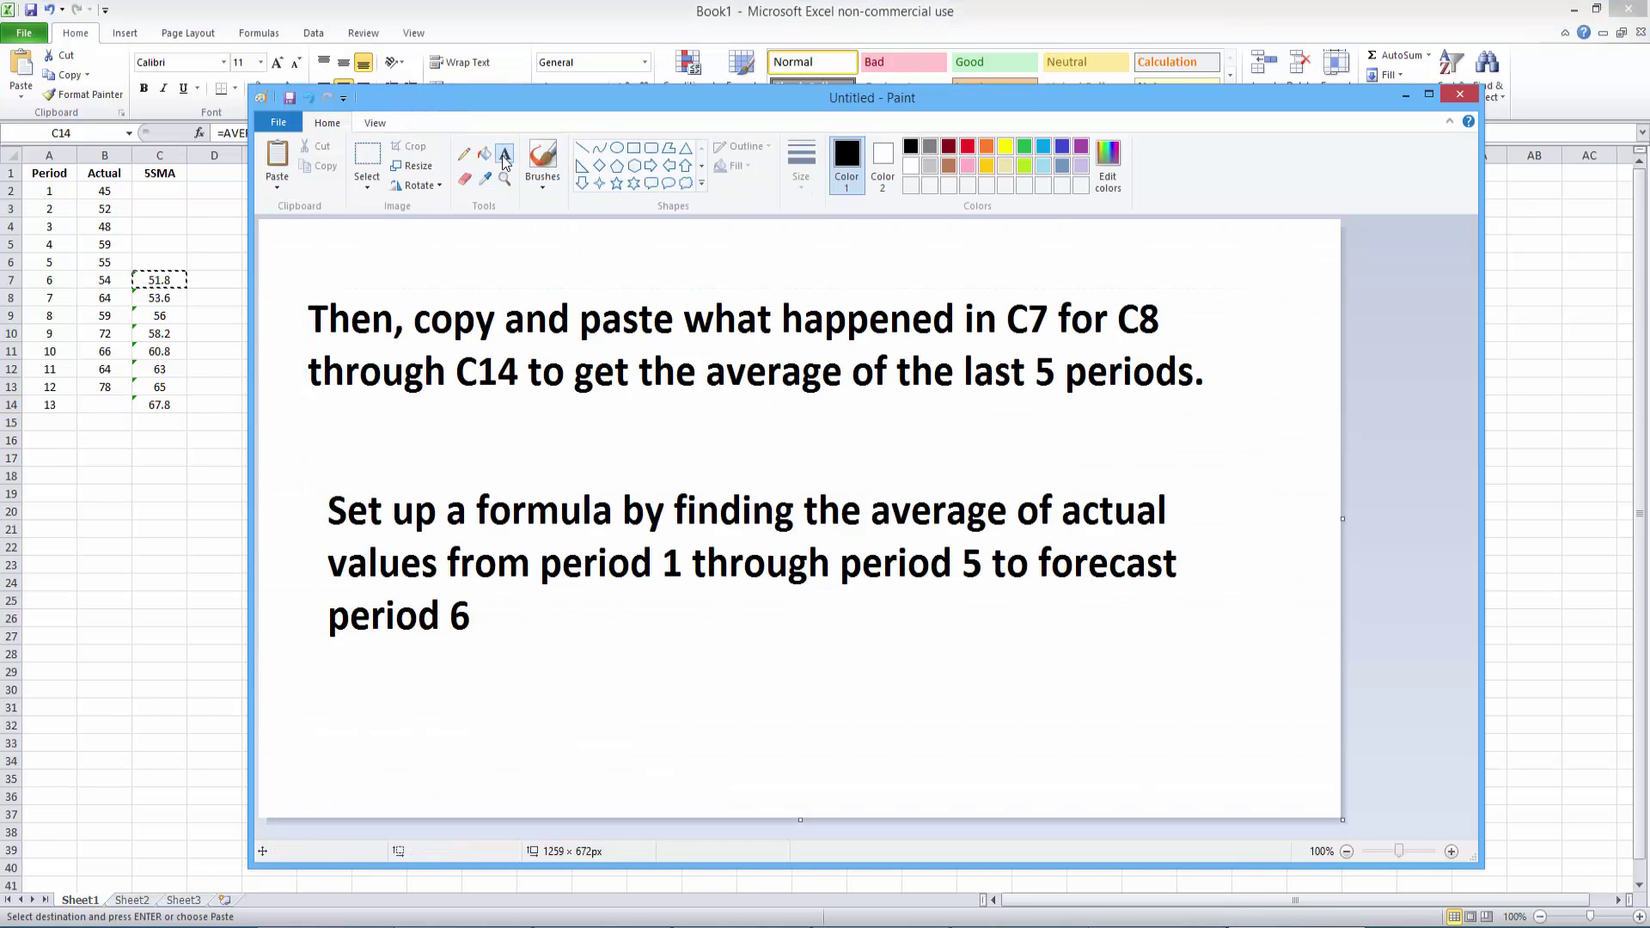
pyautogui.moveTo(527, 666); pyautogui.dragTo(1046, 756)
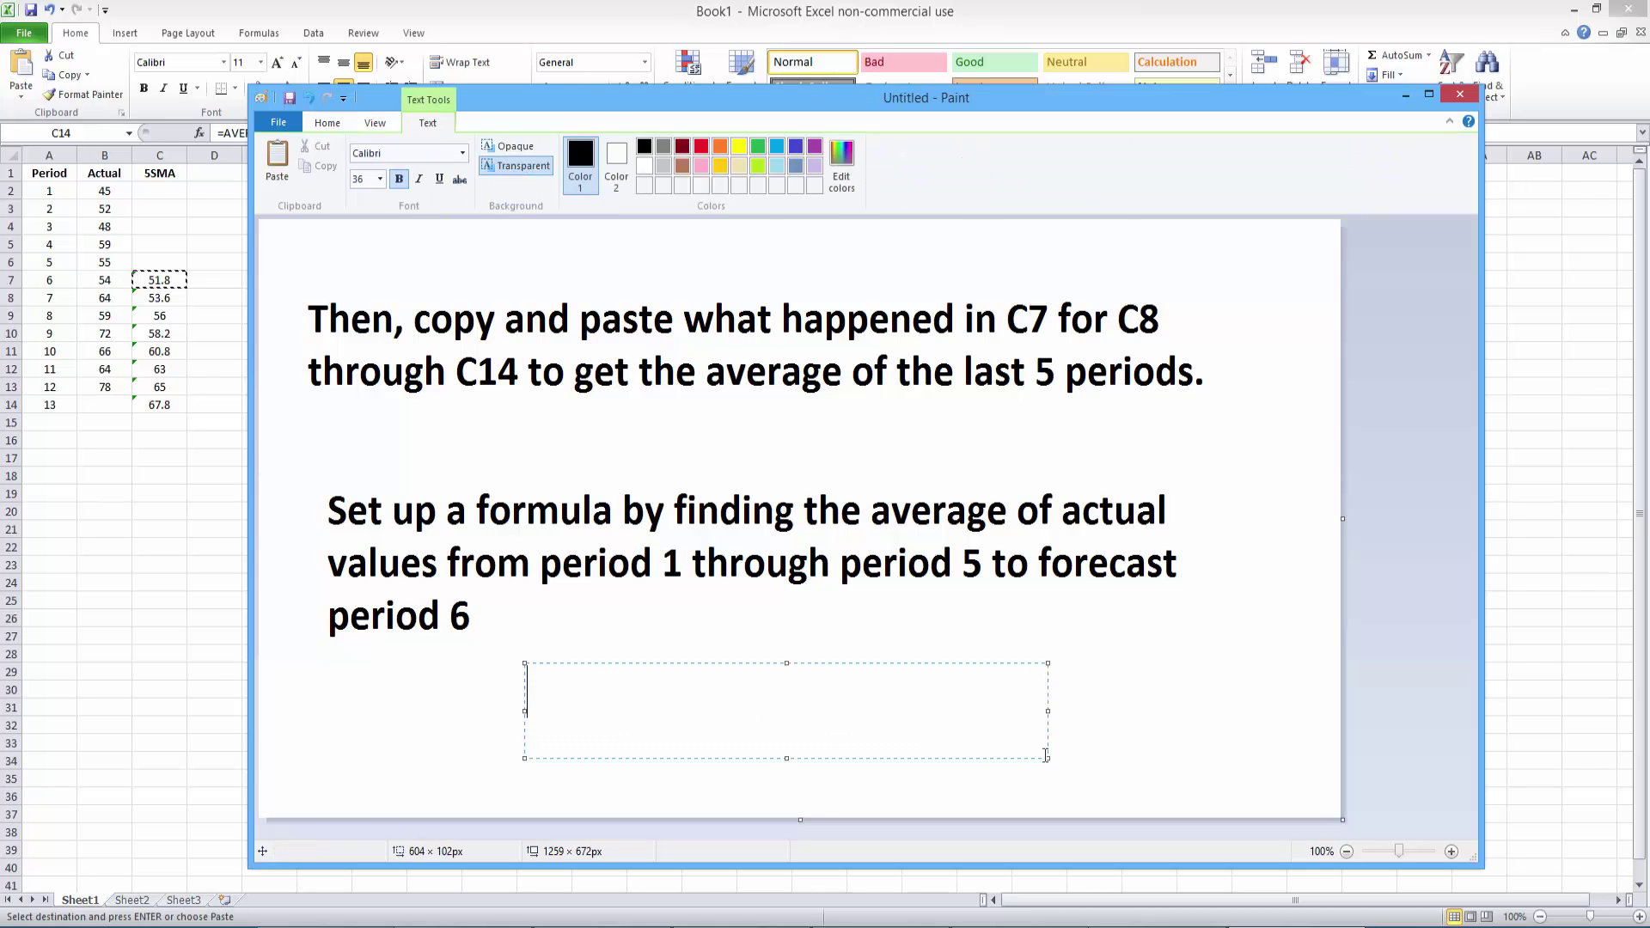
pyautogui.write('Hence, the pr')
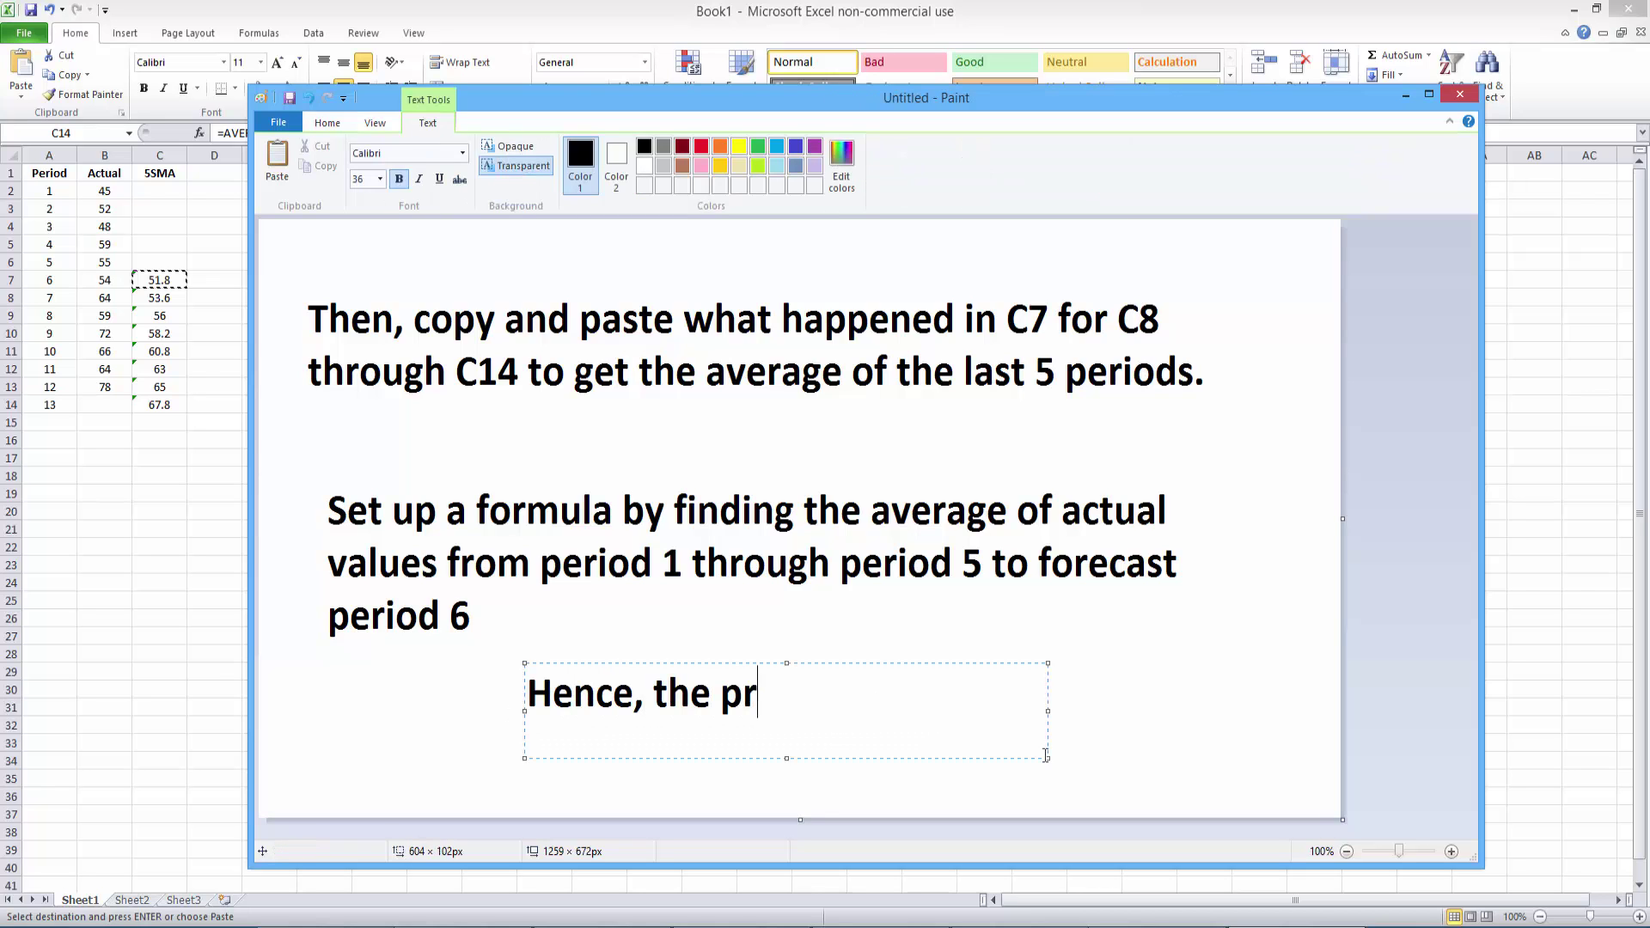
pyautogui.write('edicted value f')
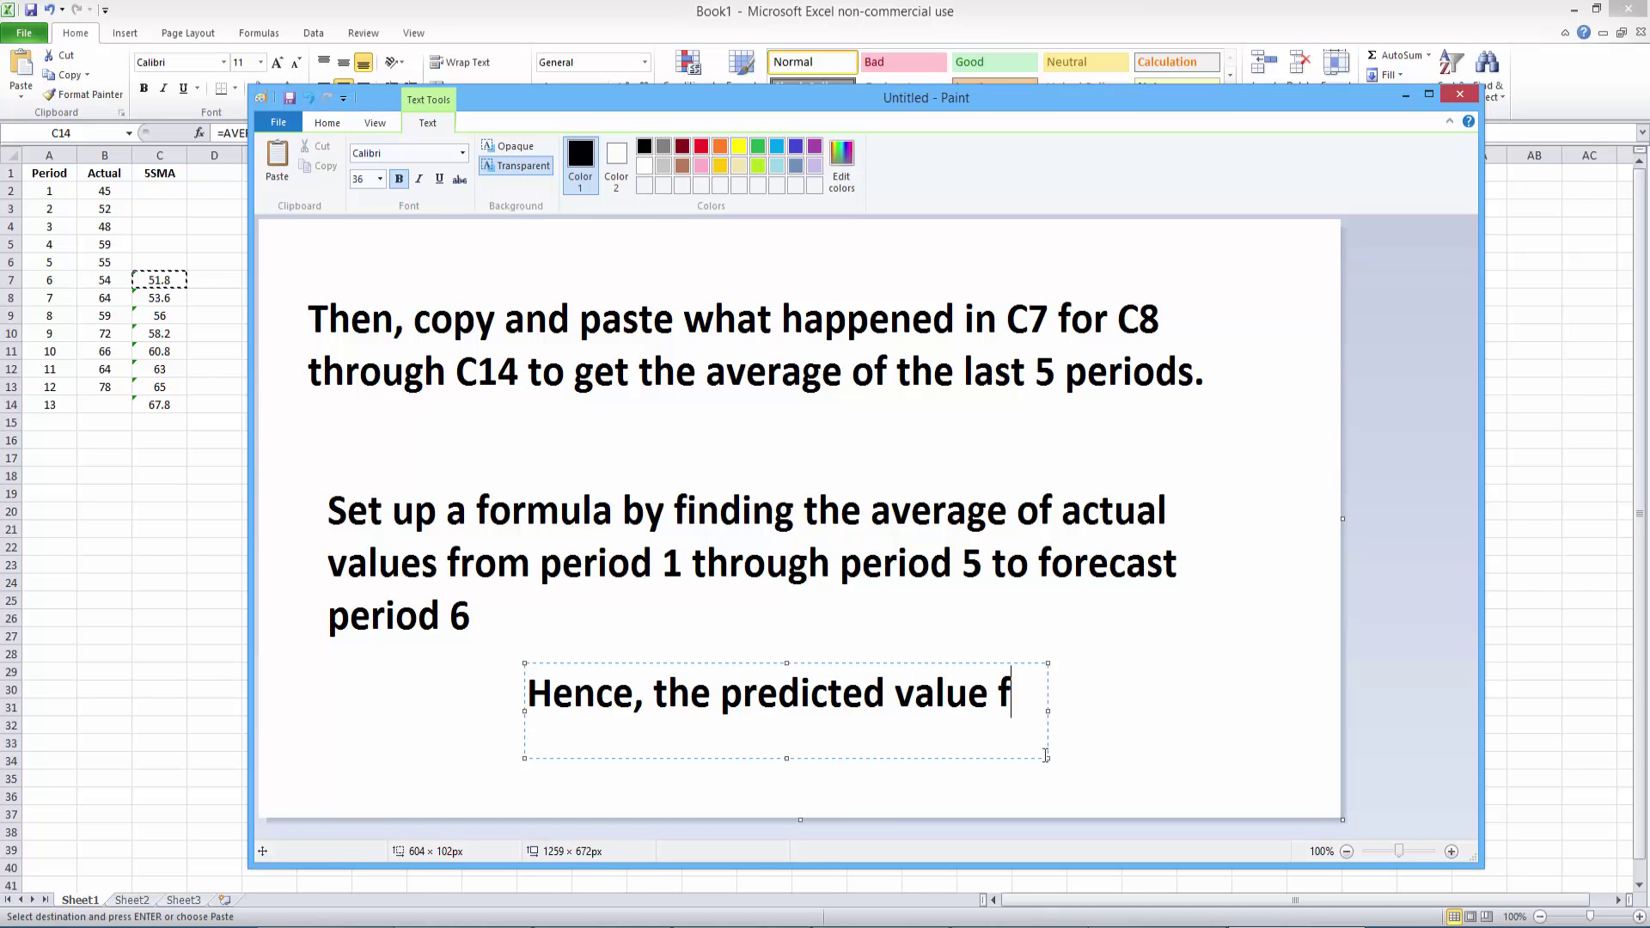
pyautogui.write('or')
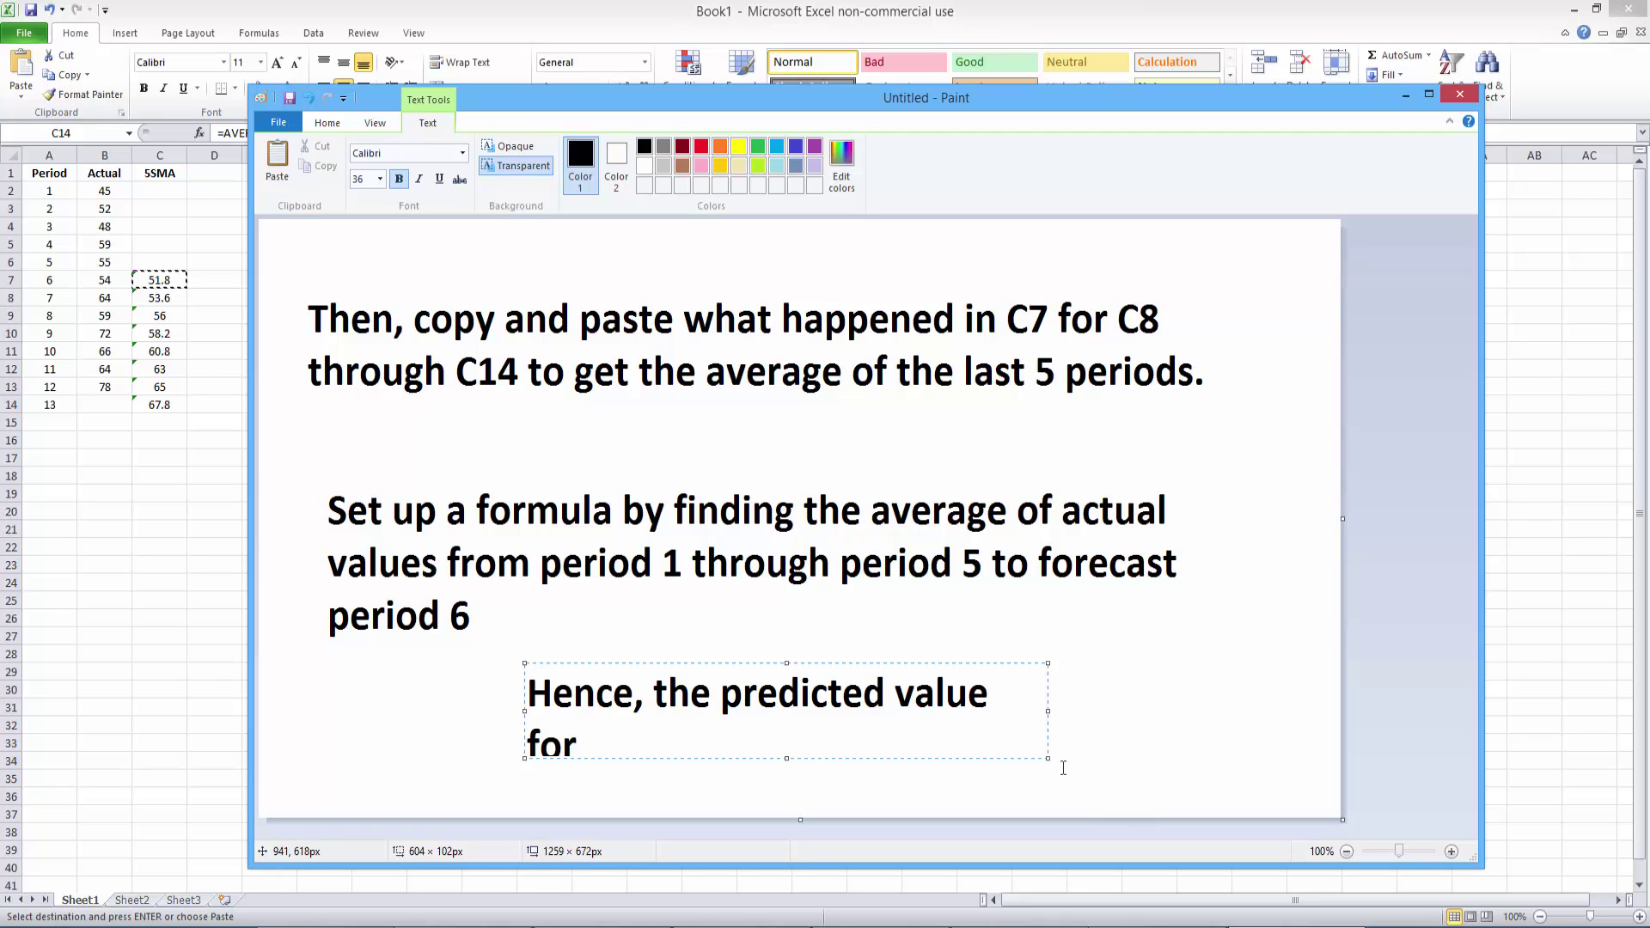
pyautogui.moveTo(1045, 758); pyautogui.dragTo(1194, 808)
pyautogui.write('period ')
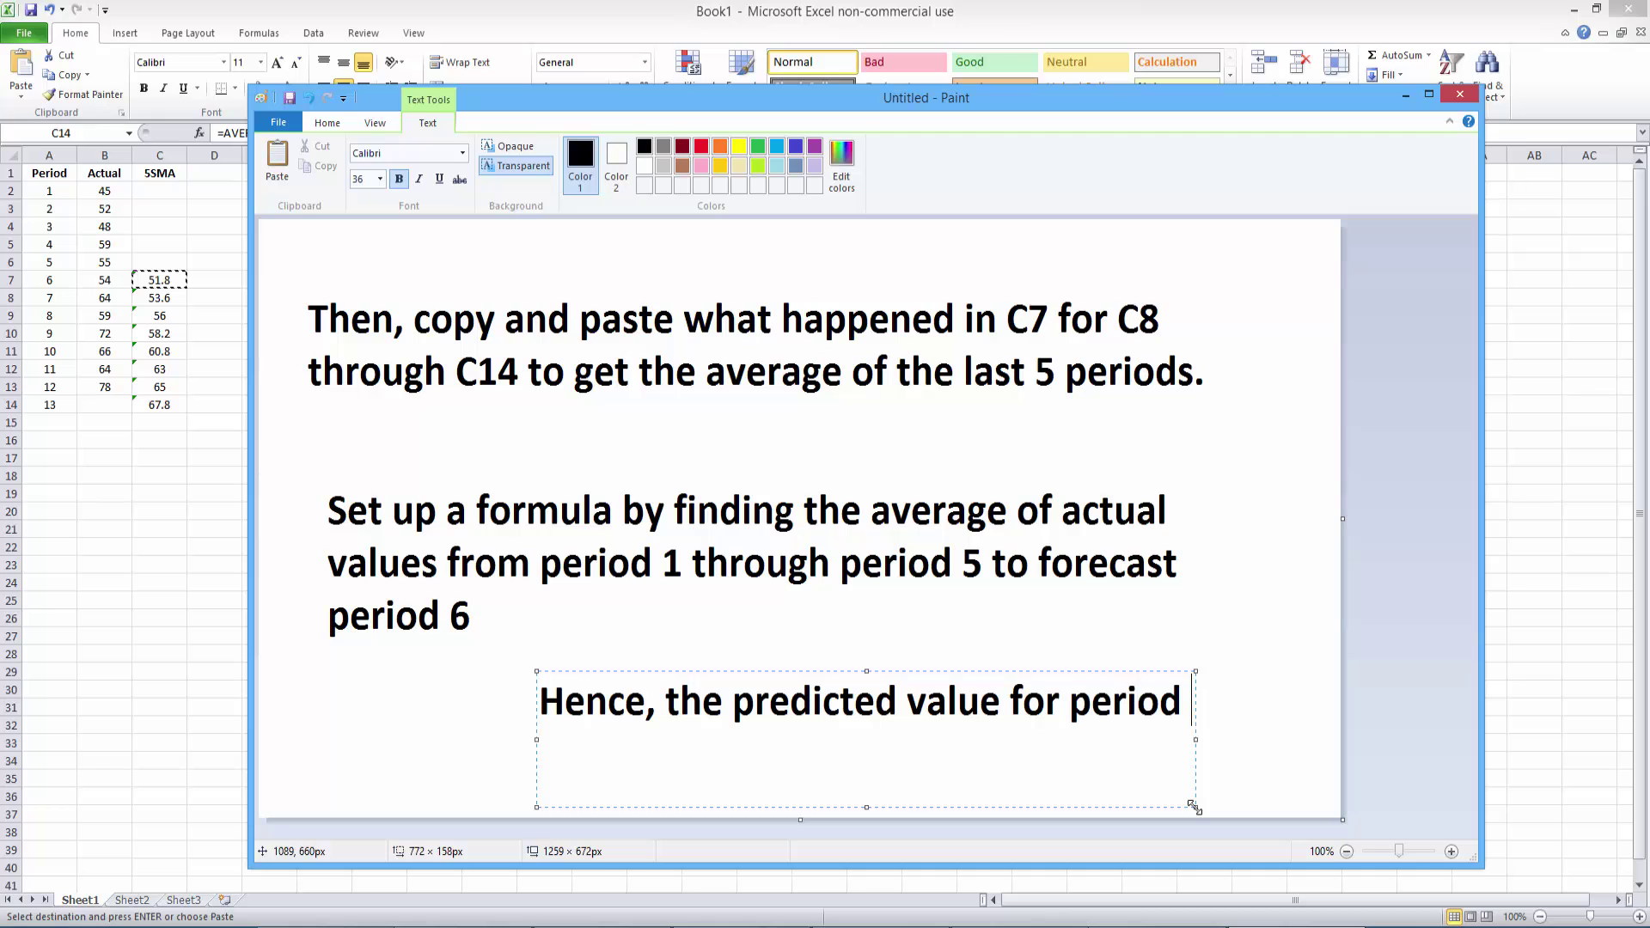
pyautogui.write('13 is ')
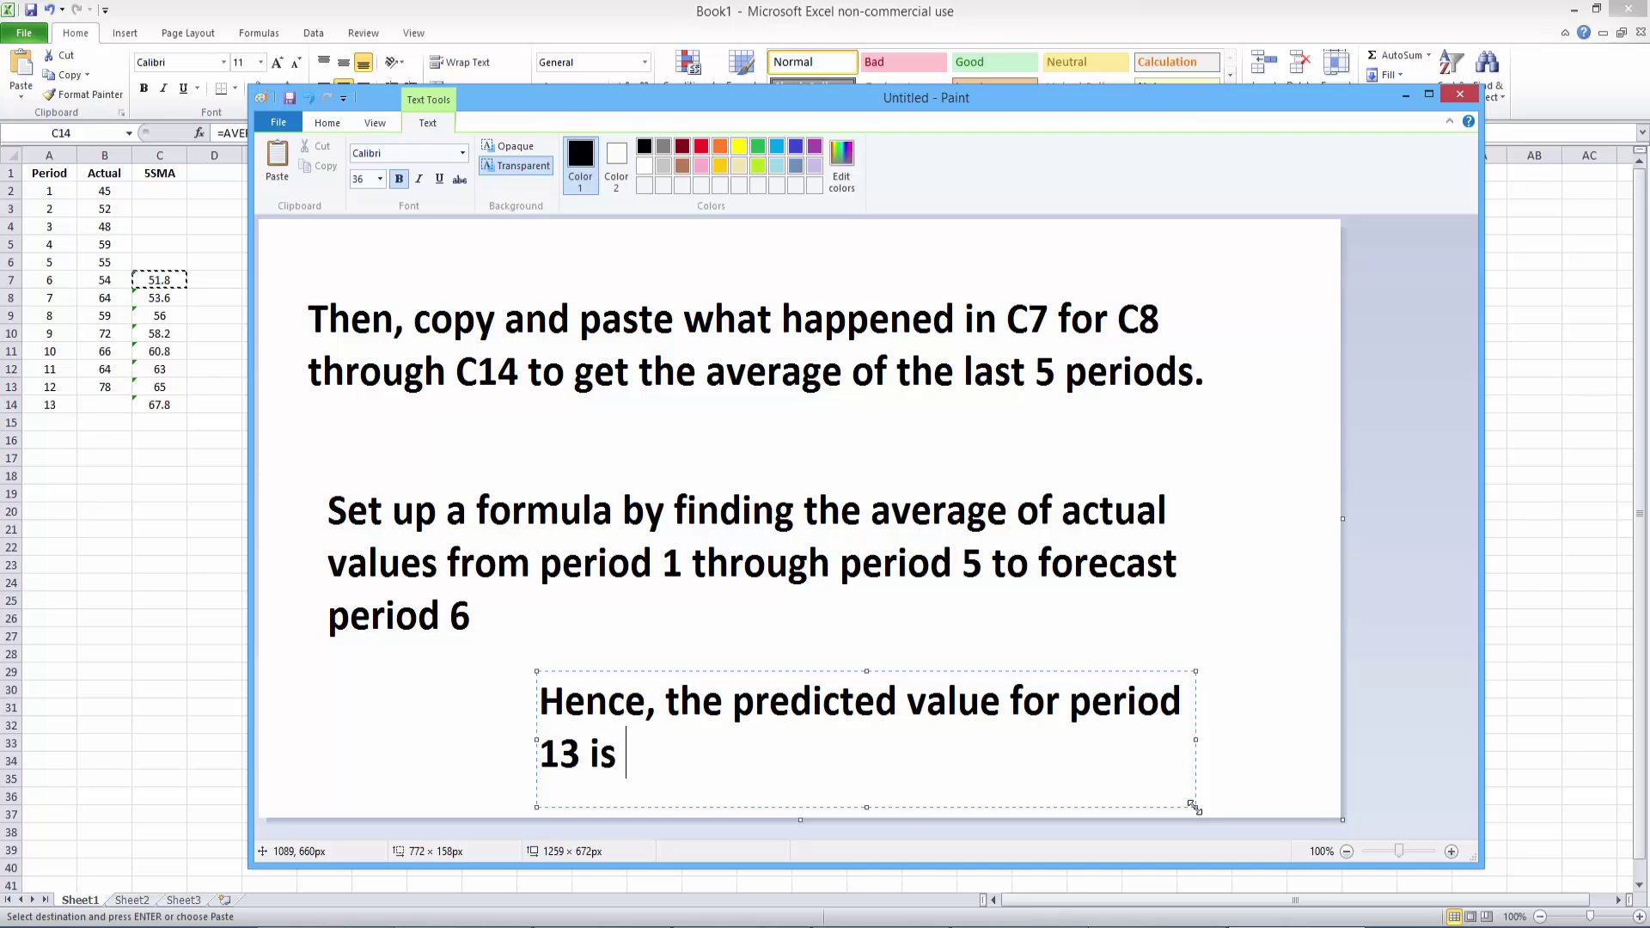
pyautogui.write('67.8.')
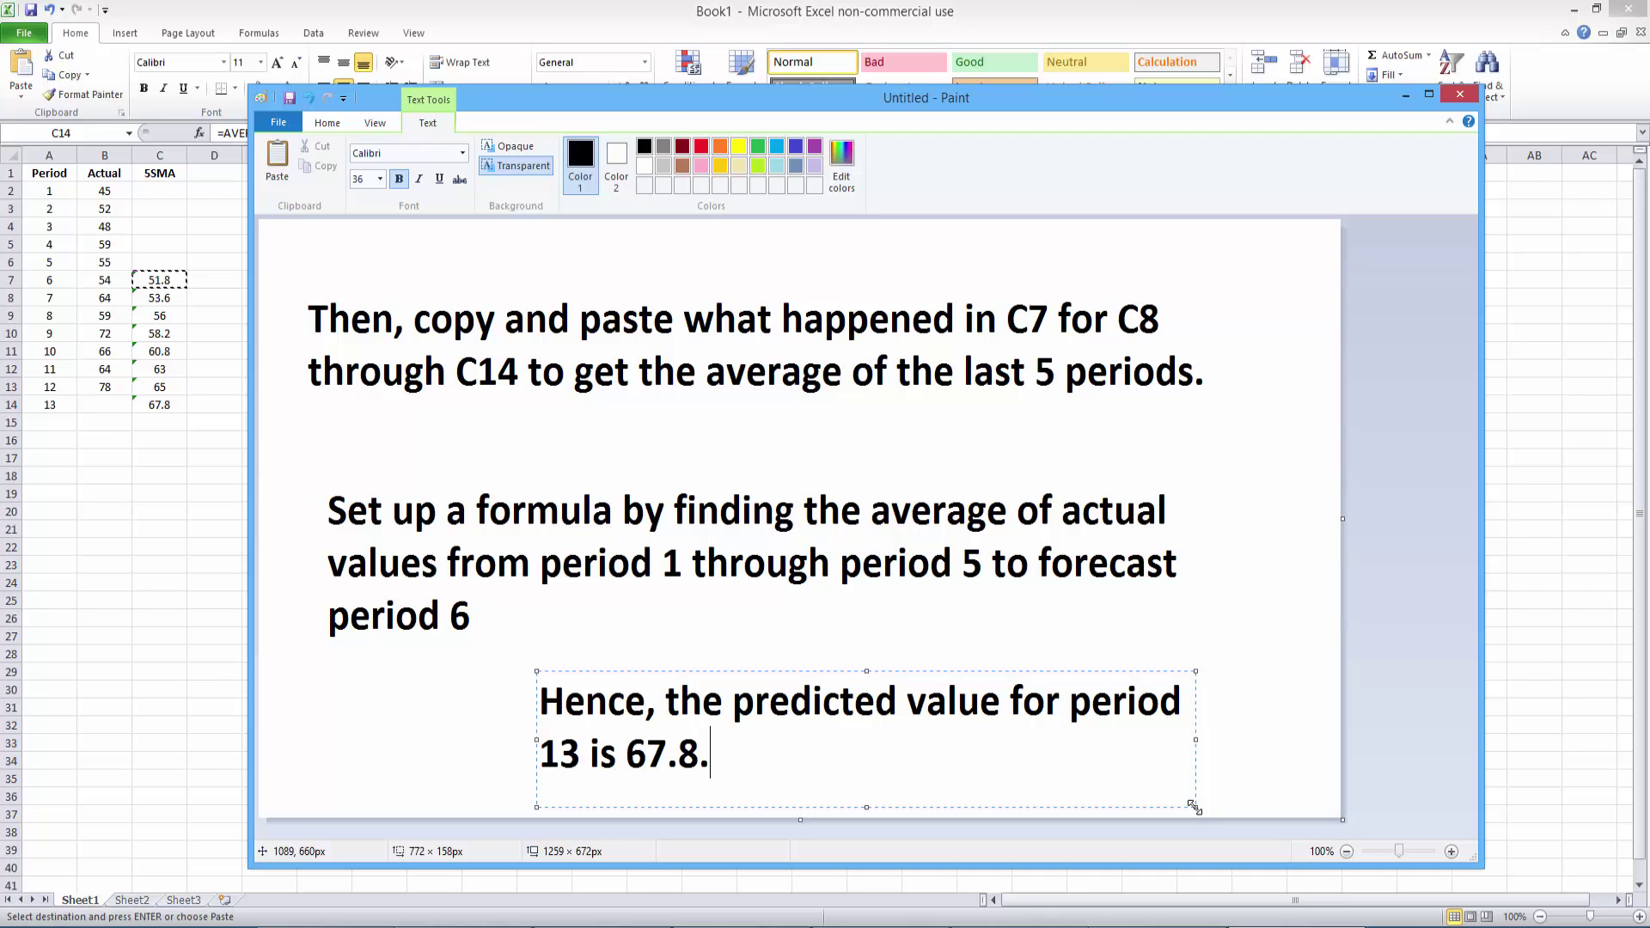